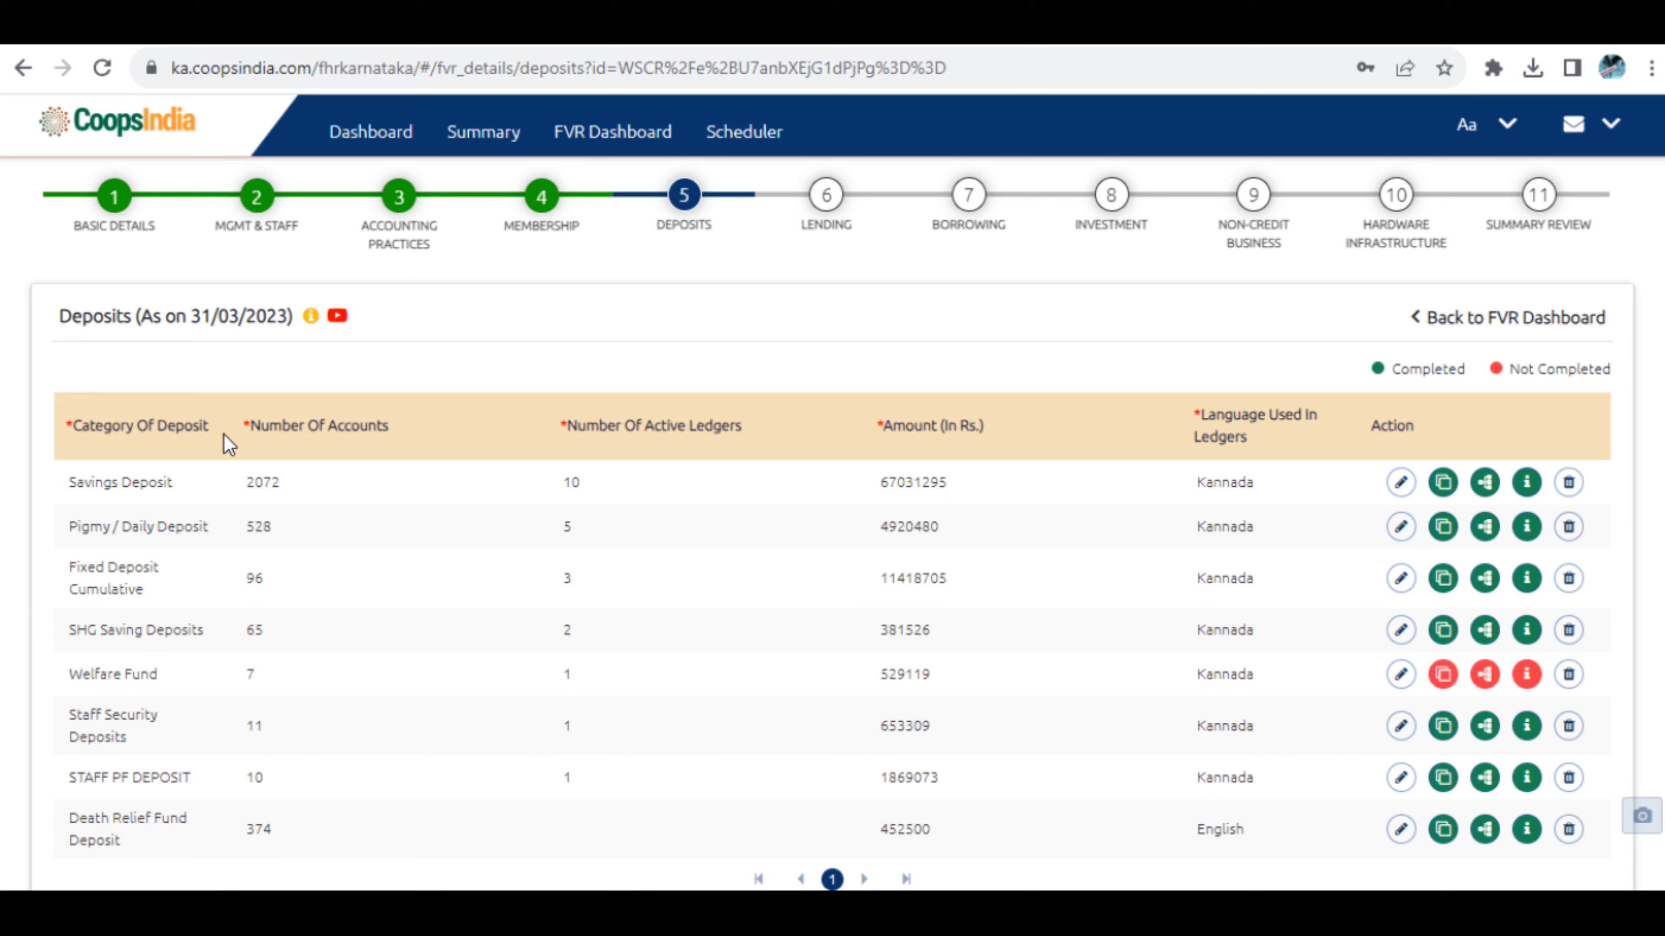
Open the Savings Deposit row for editing and review its account count, active ledgers and amount fields.
{"action": "left_click_drag", "start_coordinate": [862, 487], "coordinate": [1002, 485]}
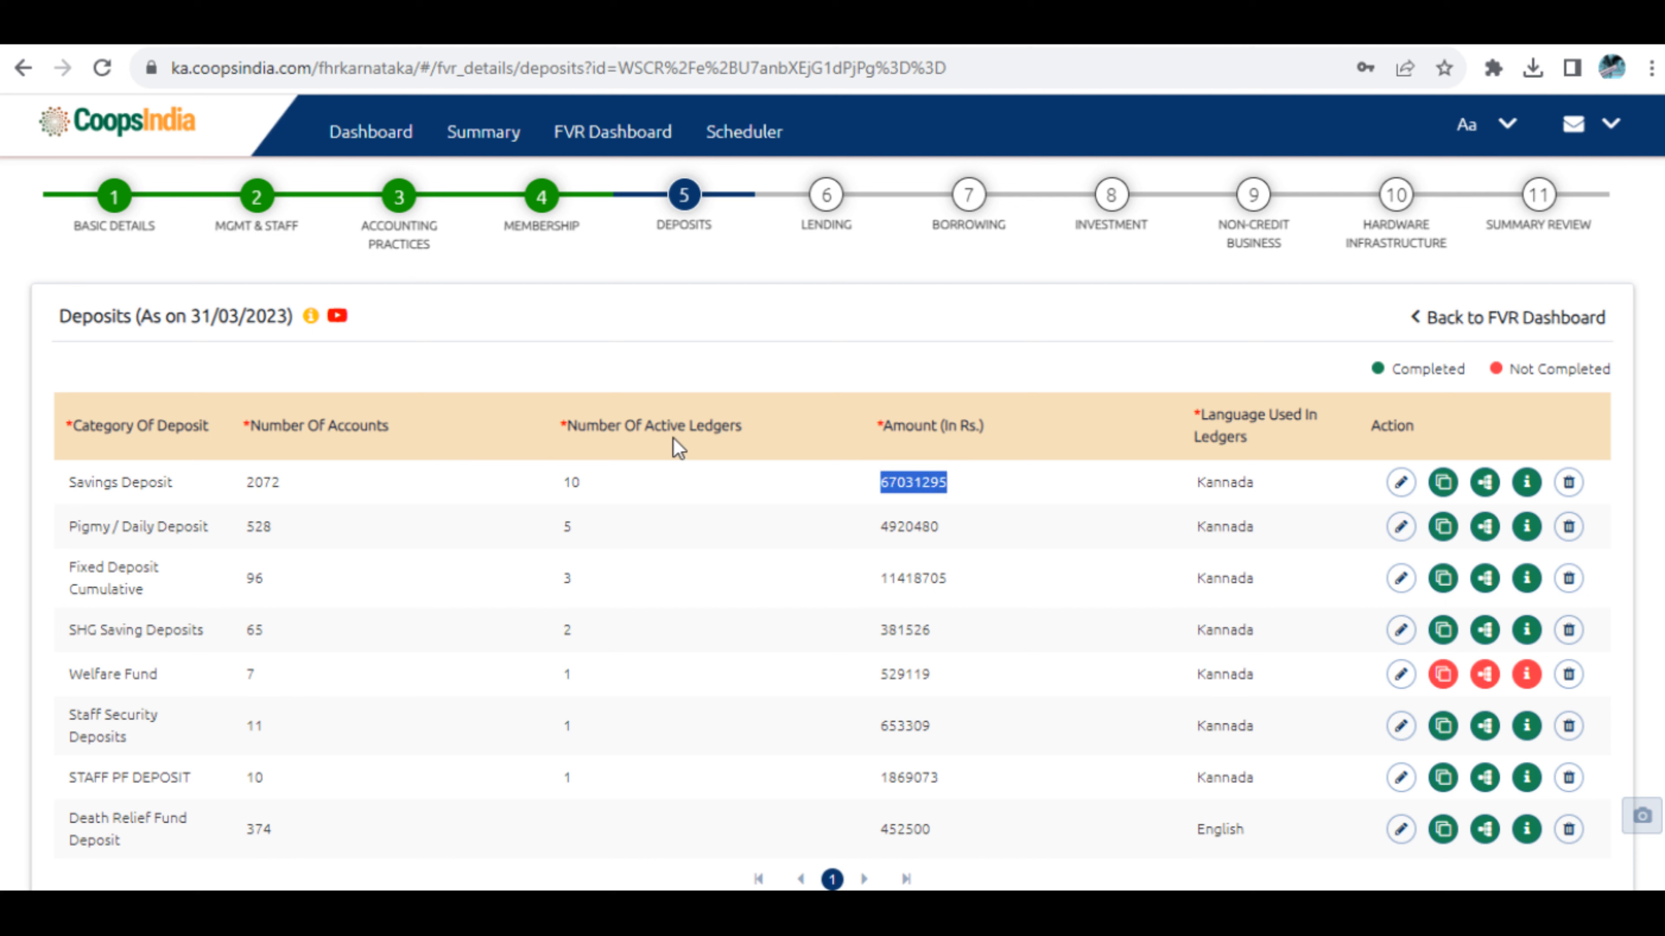
{"action": "left_click", "coordinate": [1401, 485]}
{"action": "left_click_drag", "start_coordinate": [174, 316], "coordinate": [375, 344]}
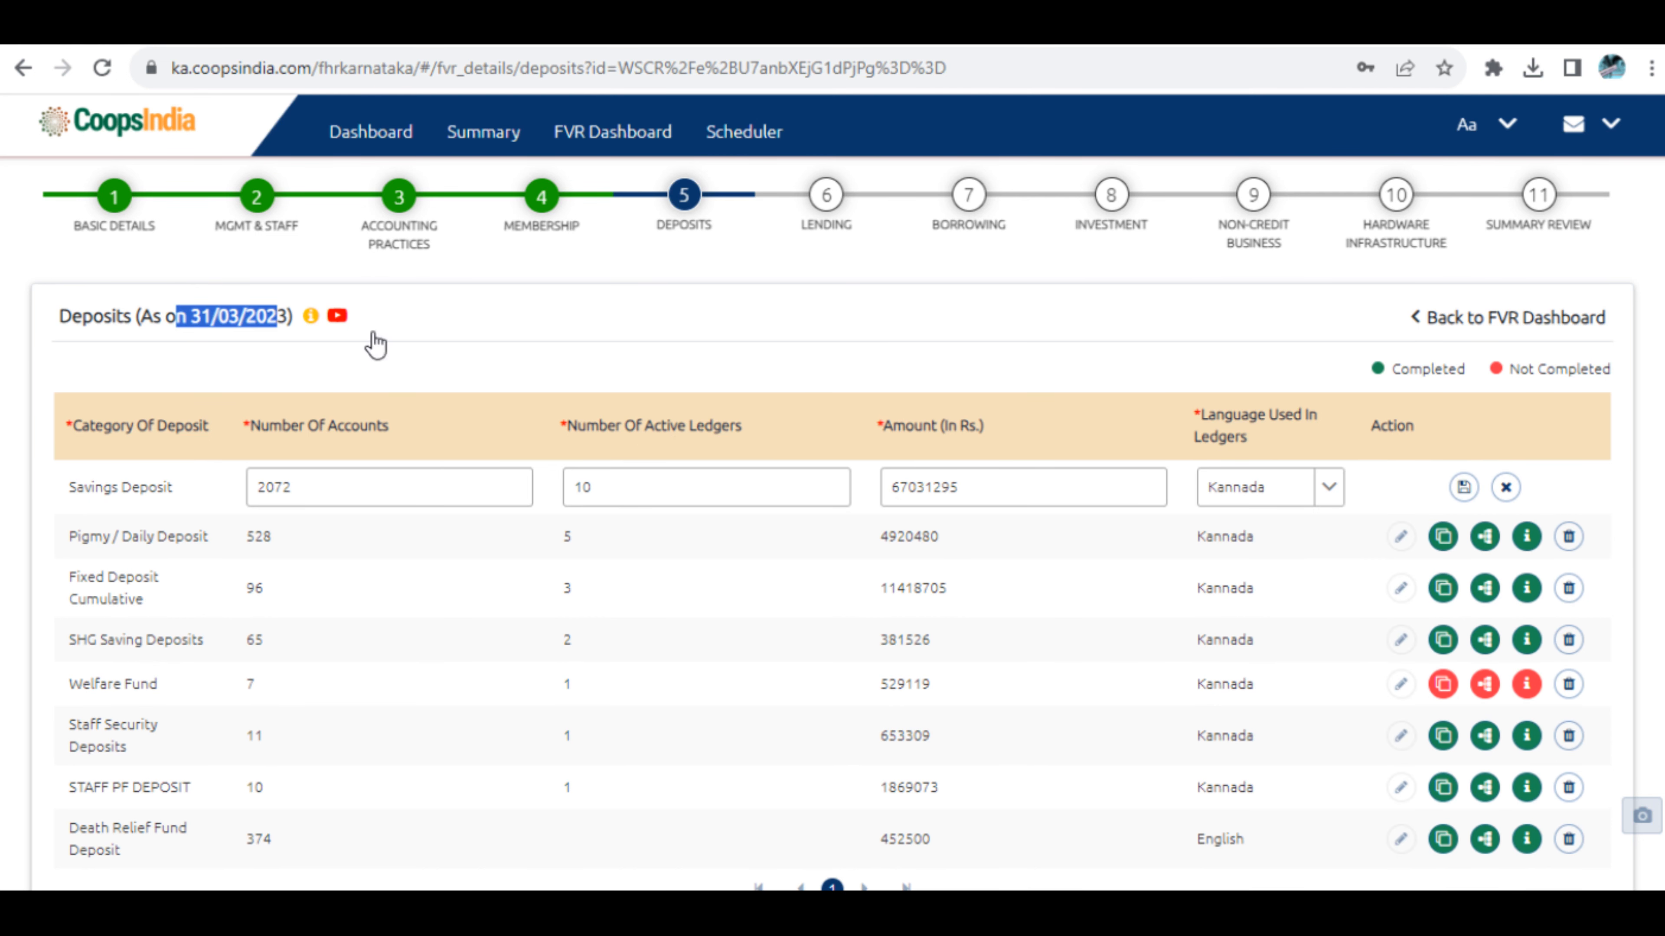
{"action": "left_click", "coordinate": [401, 482]}
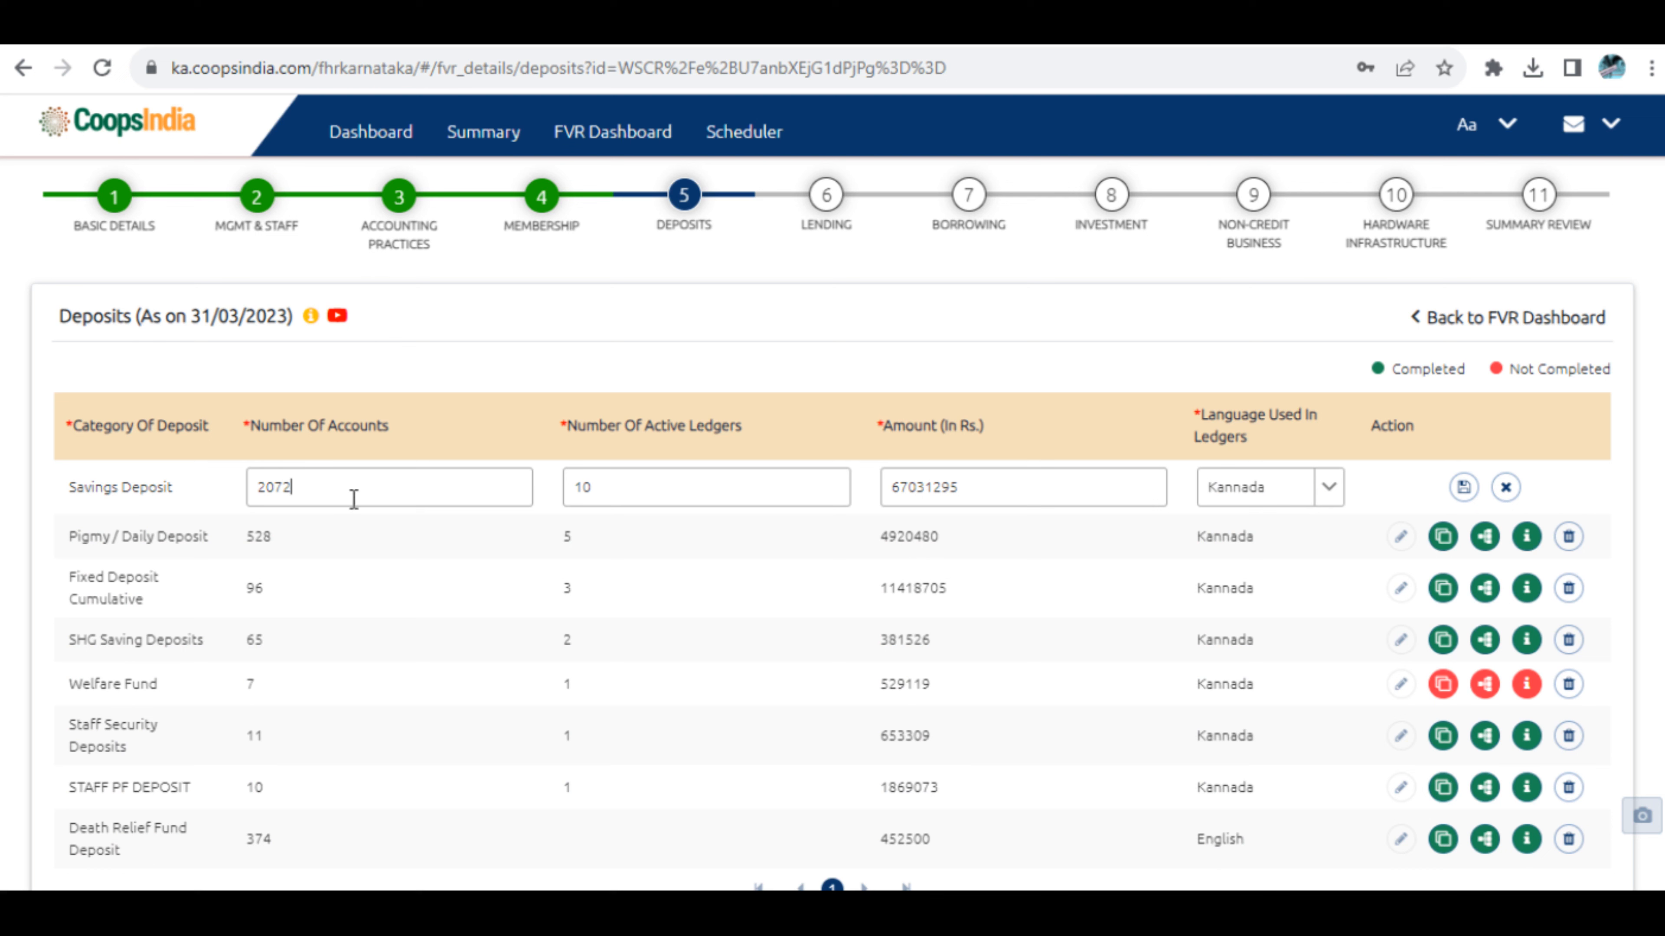
{"action": "left_click", "coordinate": [649, 487]}
{"action": "left_click_drag", "start_coordinate": [343, 496], "coordinate": [223, 479]}
{"action": "type", "text": "20"}
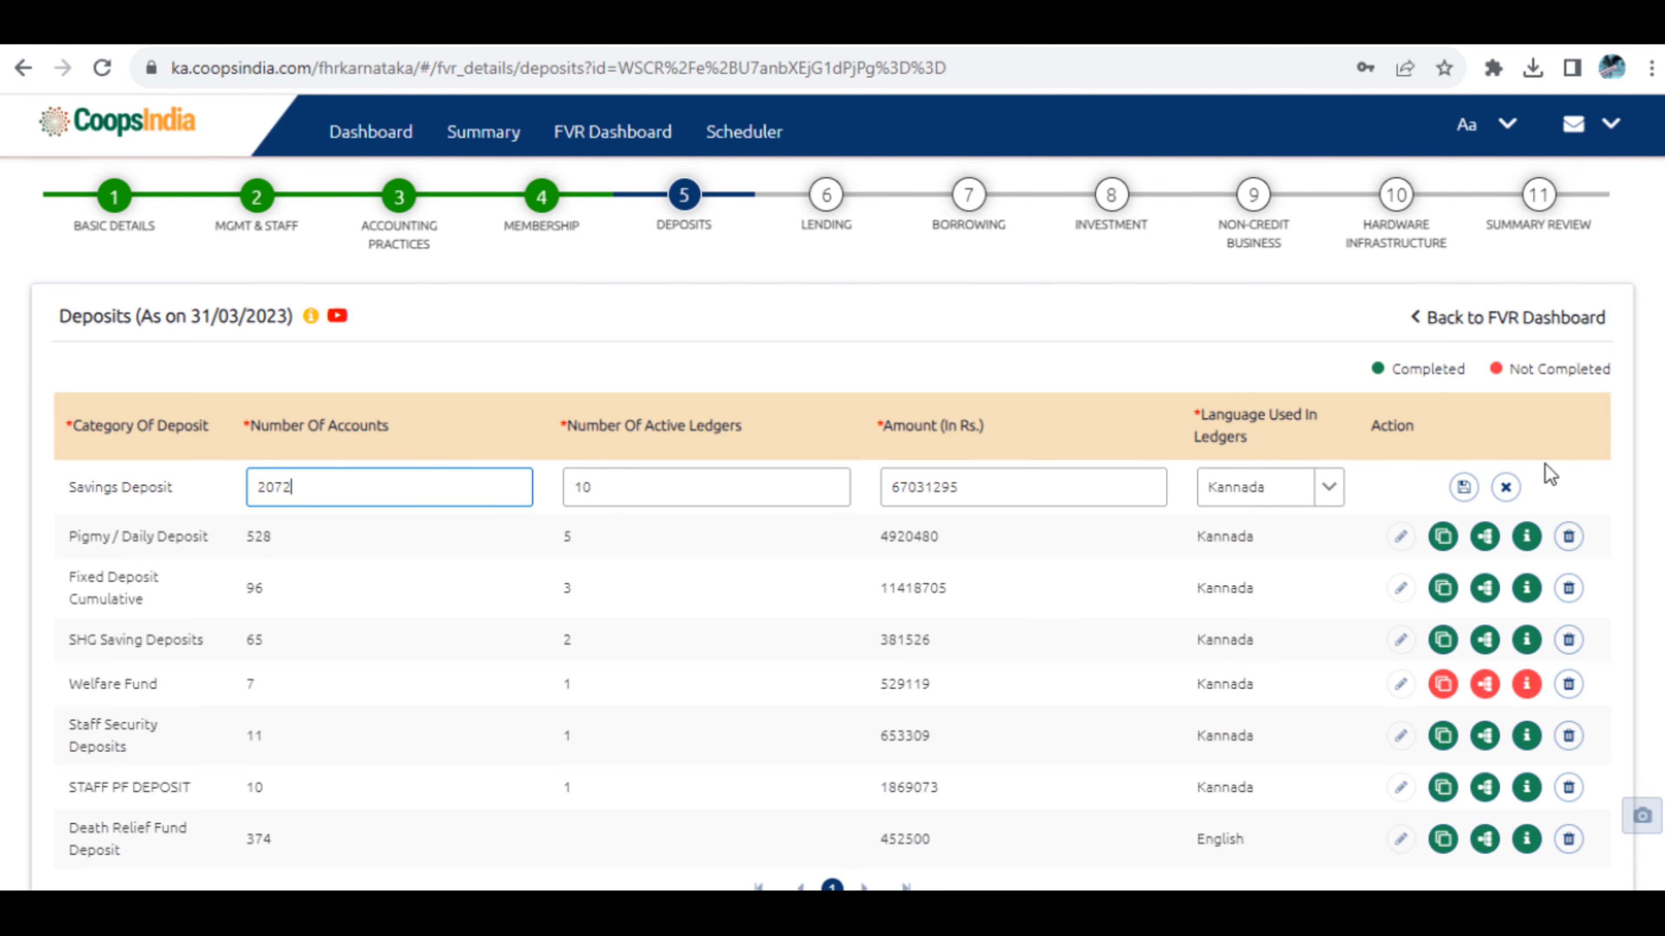
{"action": "left_click_drag", "start_coordinate": [593, 489], "coordinate": [552, 497]}
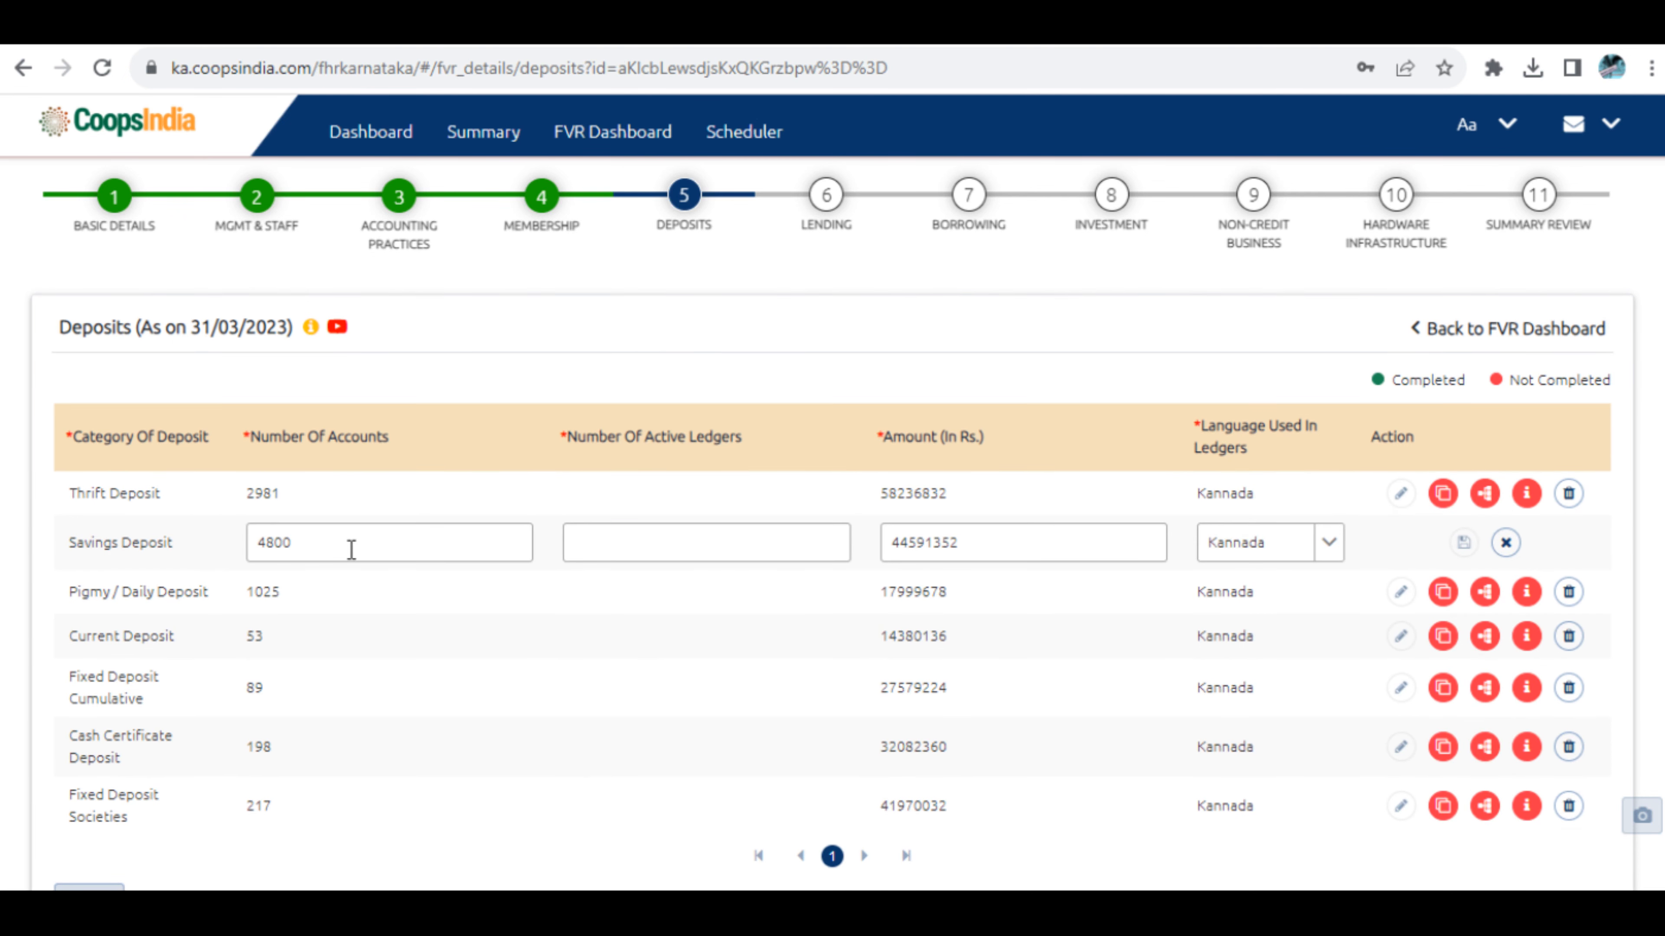
Set the Savings Deposit's number of accounts to 4800 and its number of active ledgers to 5.
{"action": "double_click", "coordinate": [351, 550]}
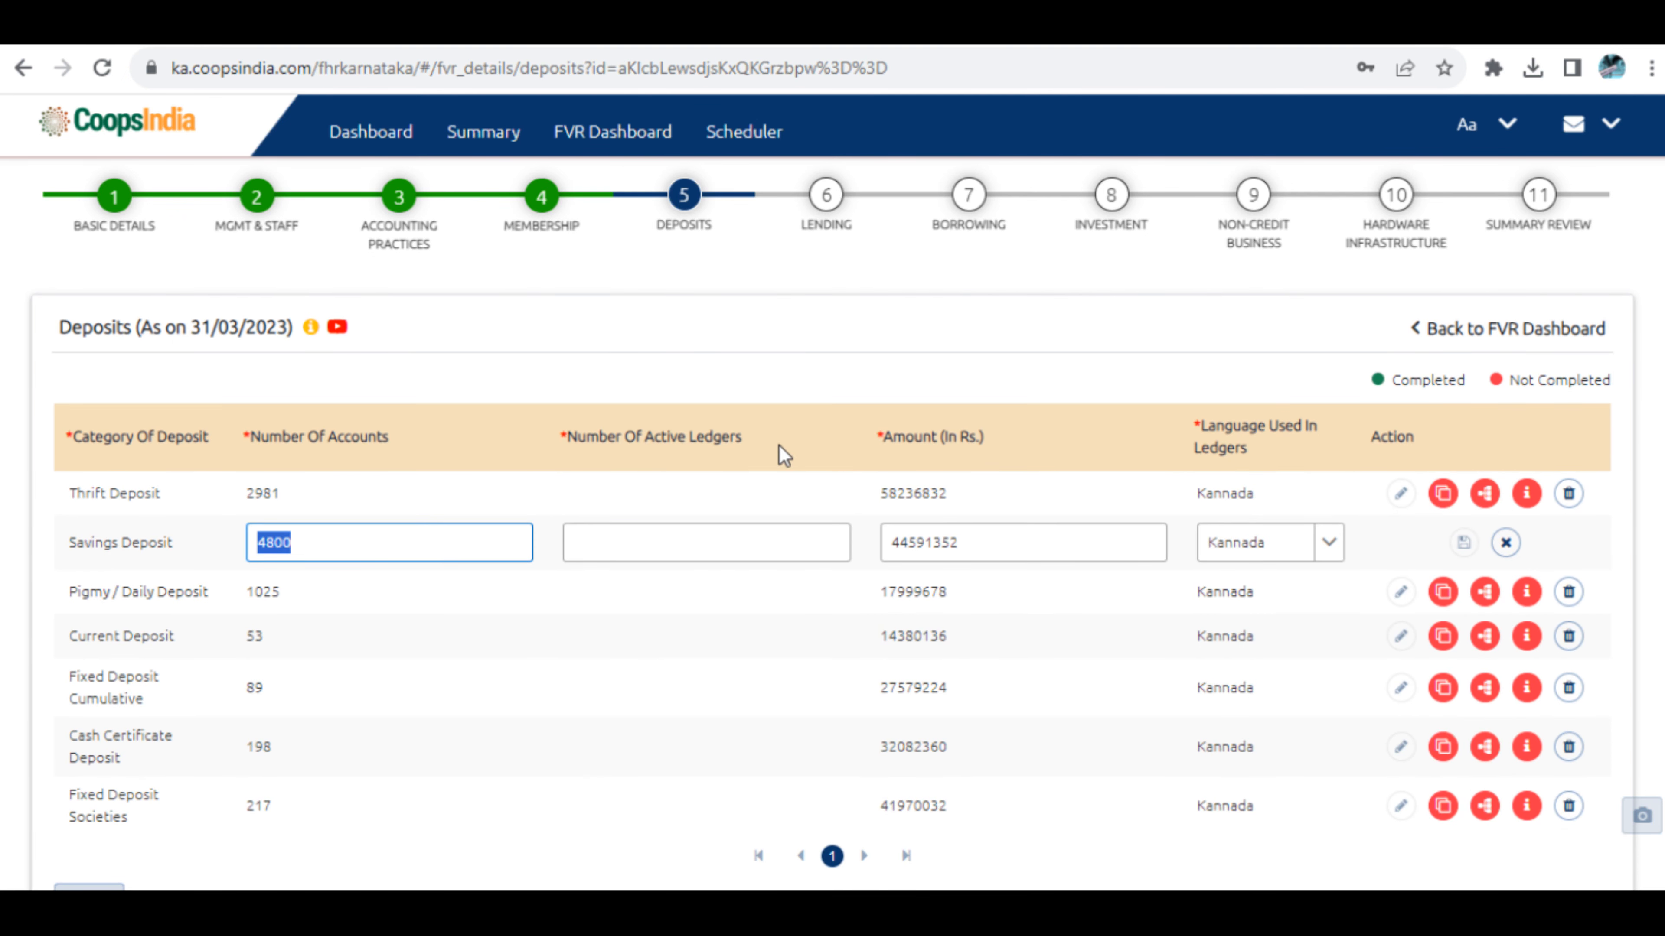
{"action": "type", "text": "4800"}
{"action": "left_click", "coordinate": [641, 543]}
{"action": "type", "text": "2"}
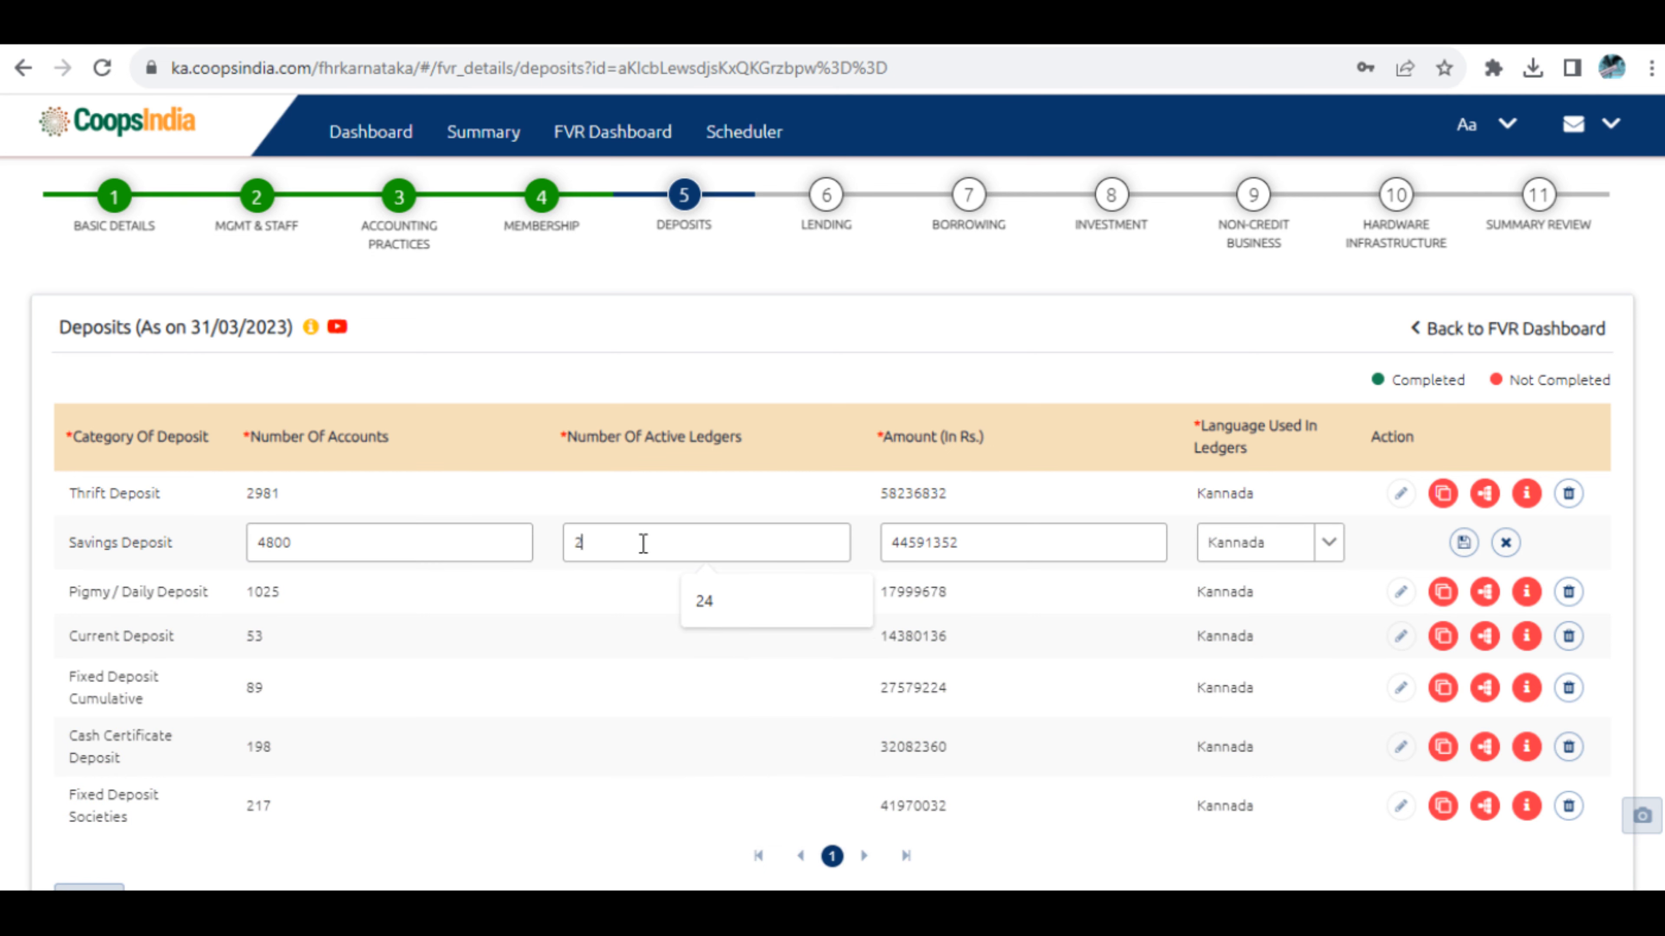
{"action": "double_click", "coordinate": [629, 542]}
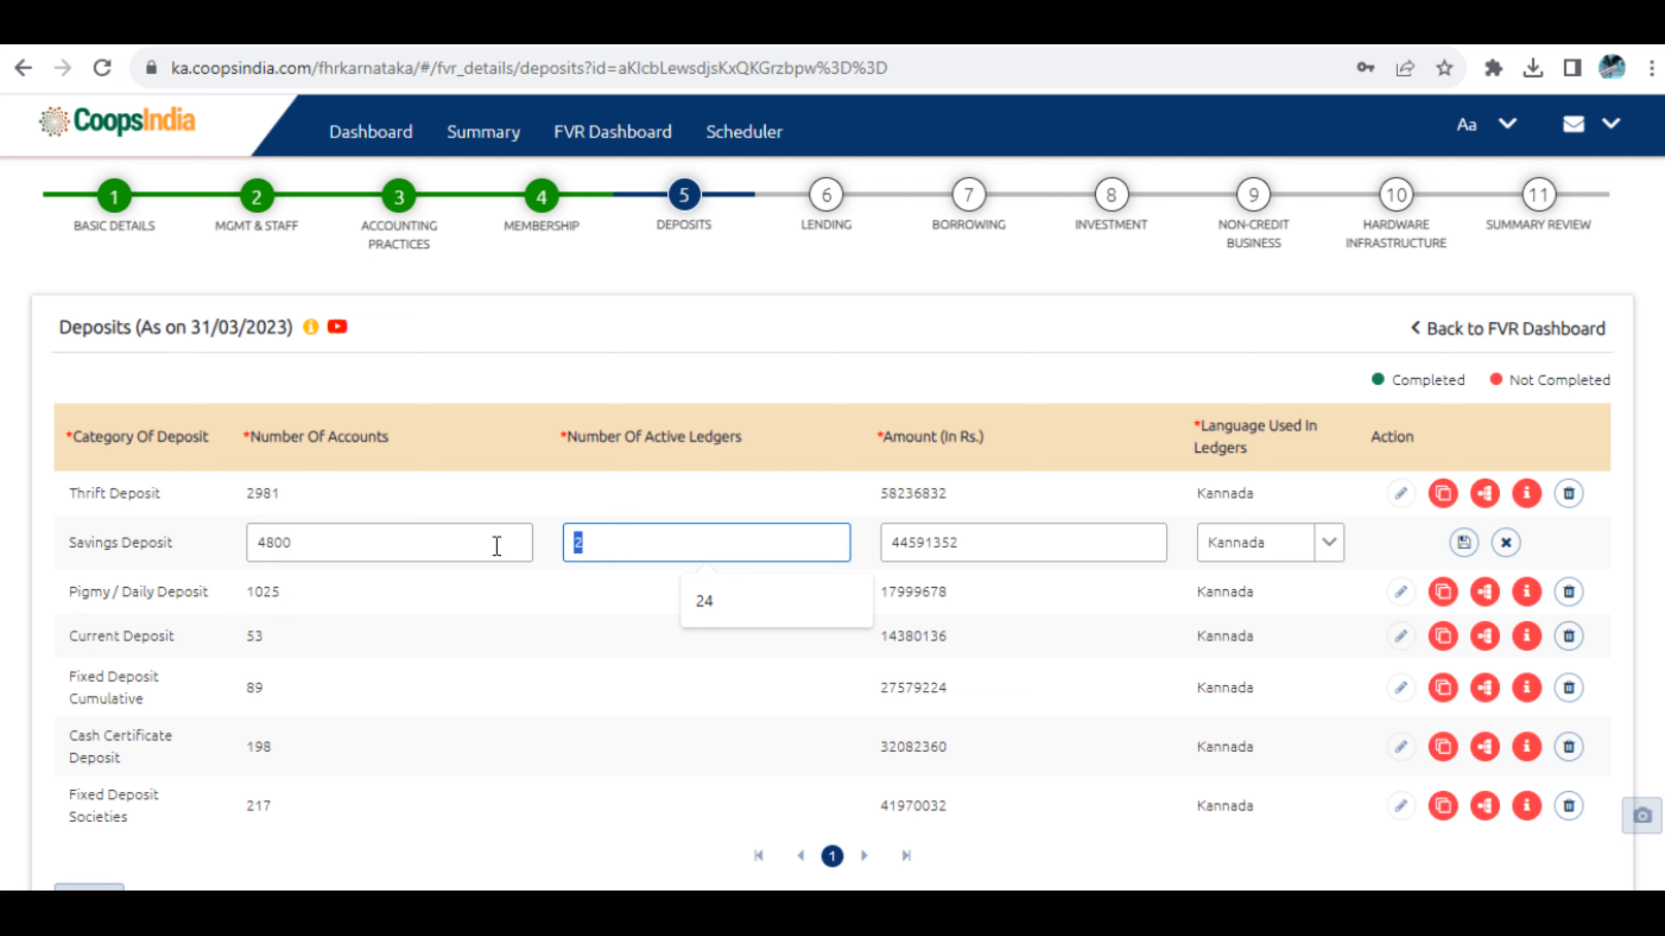
{"action": "type", "text": "5"}
Enter 44591352 as the Savings Deposit amount, choose Kannada as the ledger language, and save the row.
{"action": "double_click", "coordinate": [1031, 547]}
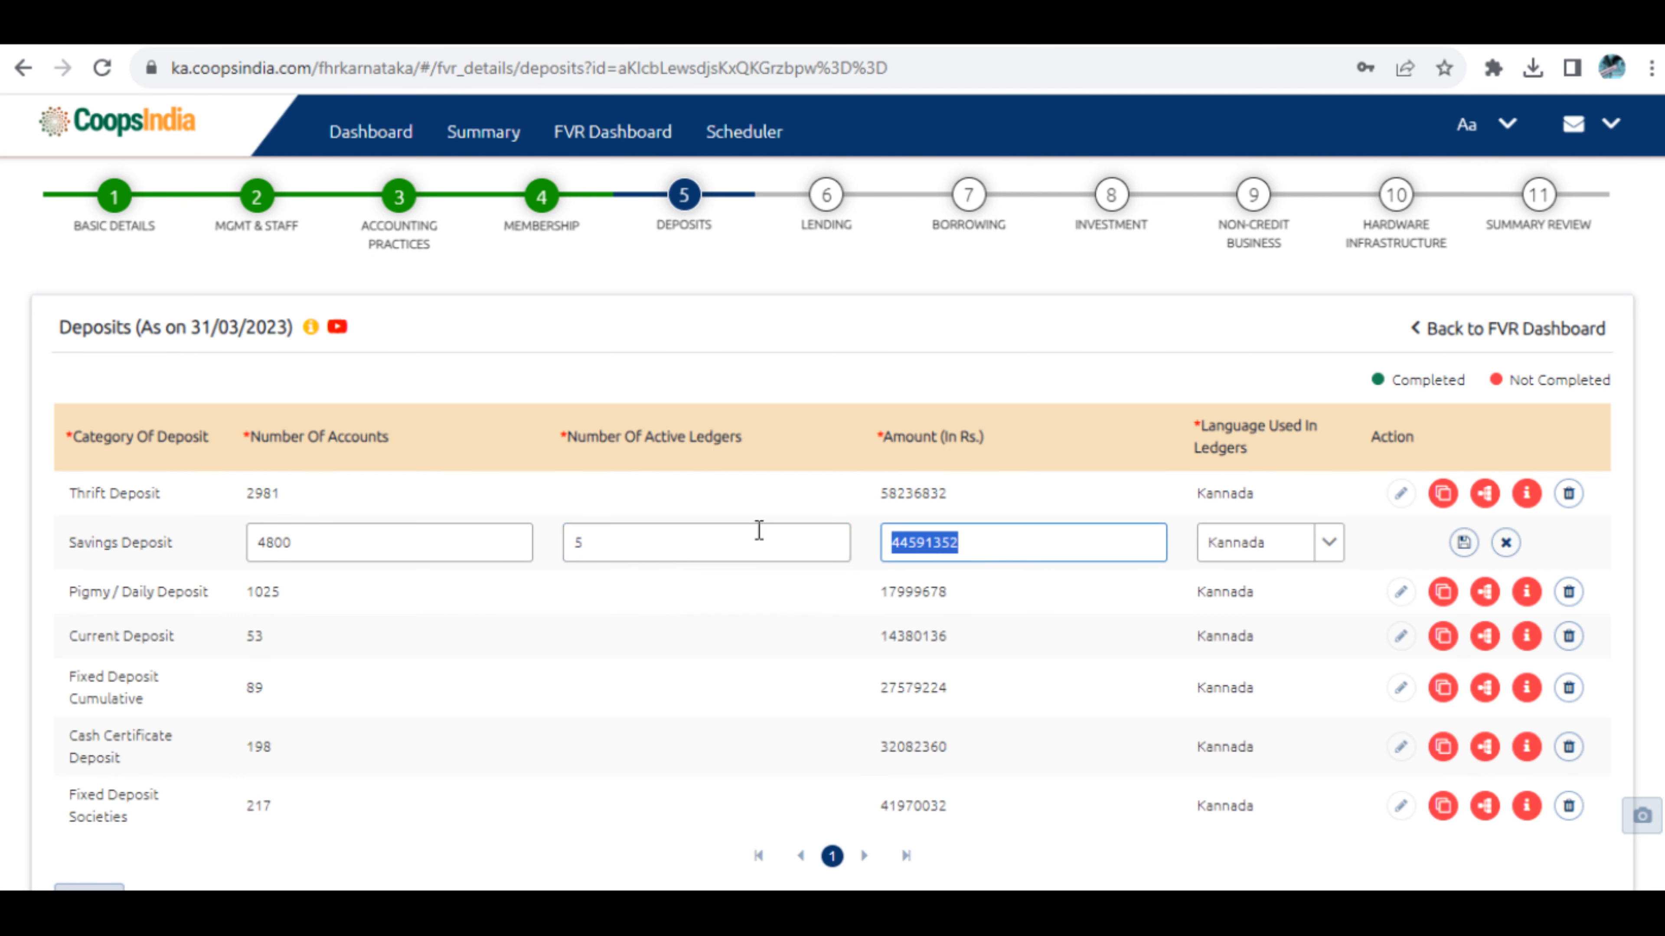
{"action": "type", "text": "44"}
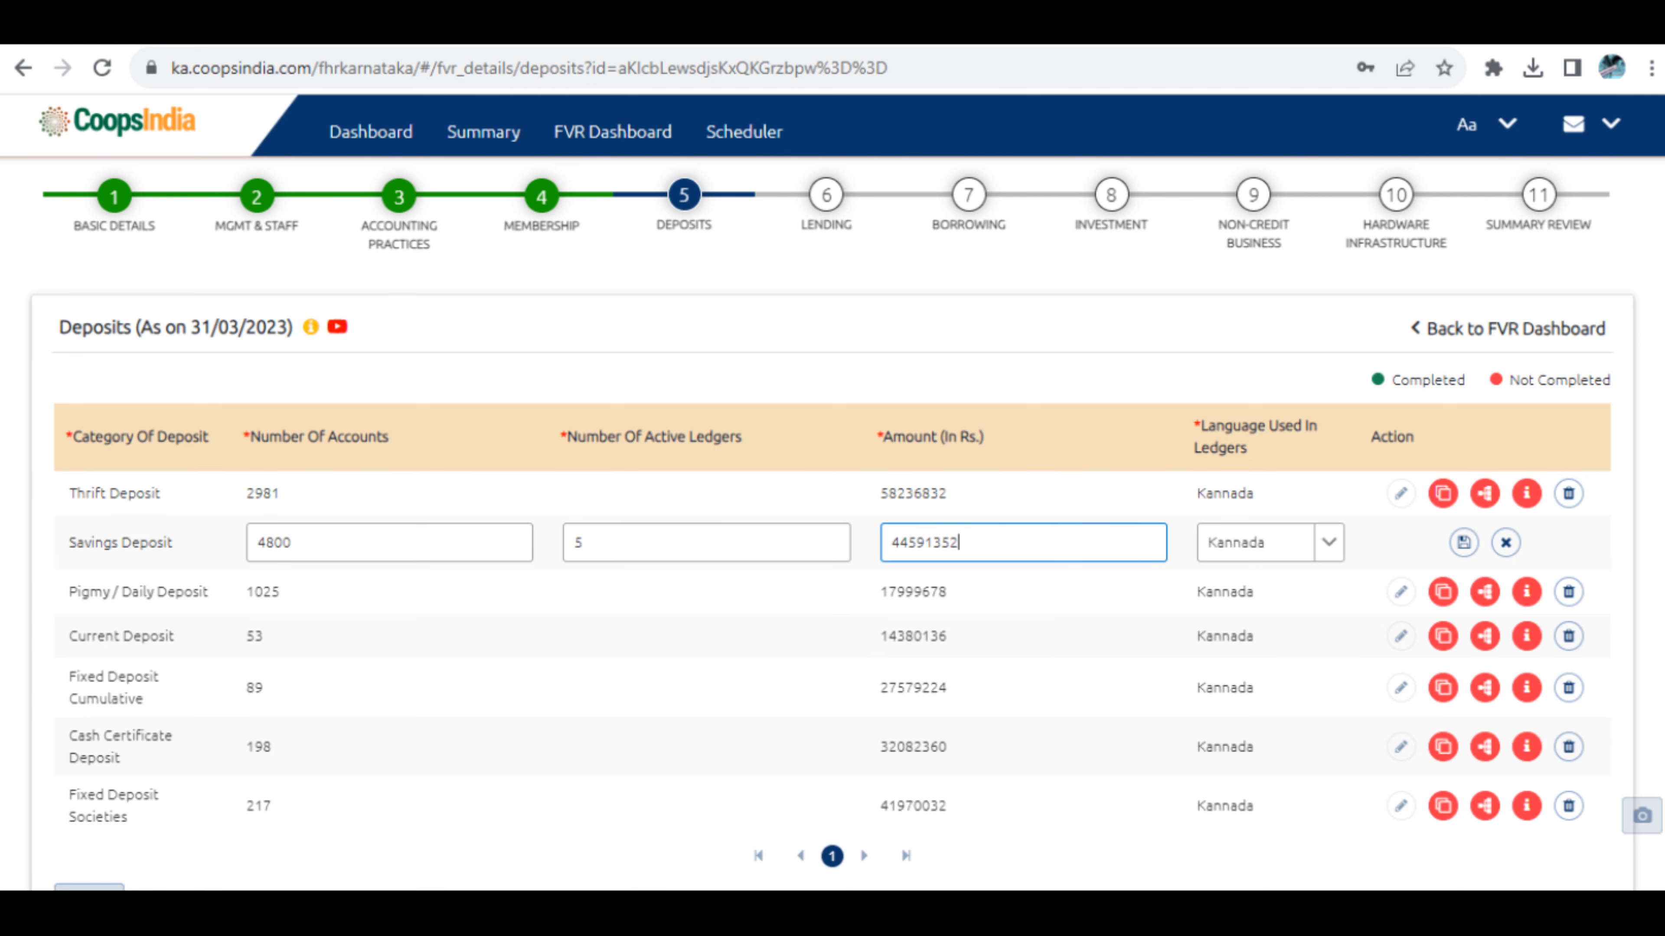
{"action": "left_click", "coordinate": [1278, 554]}
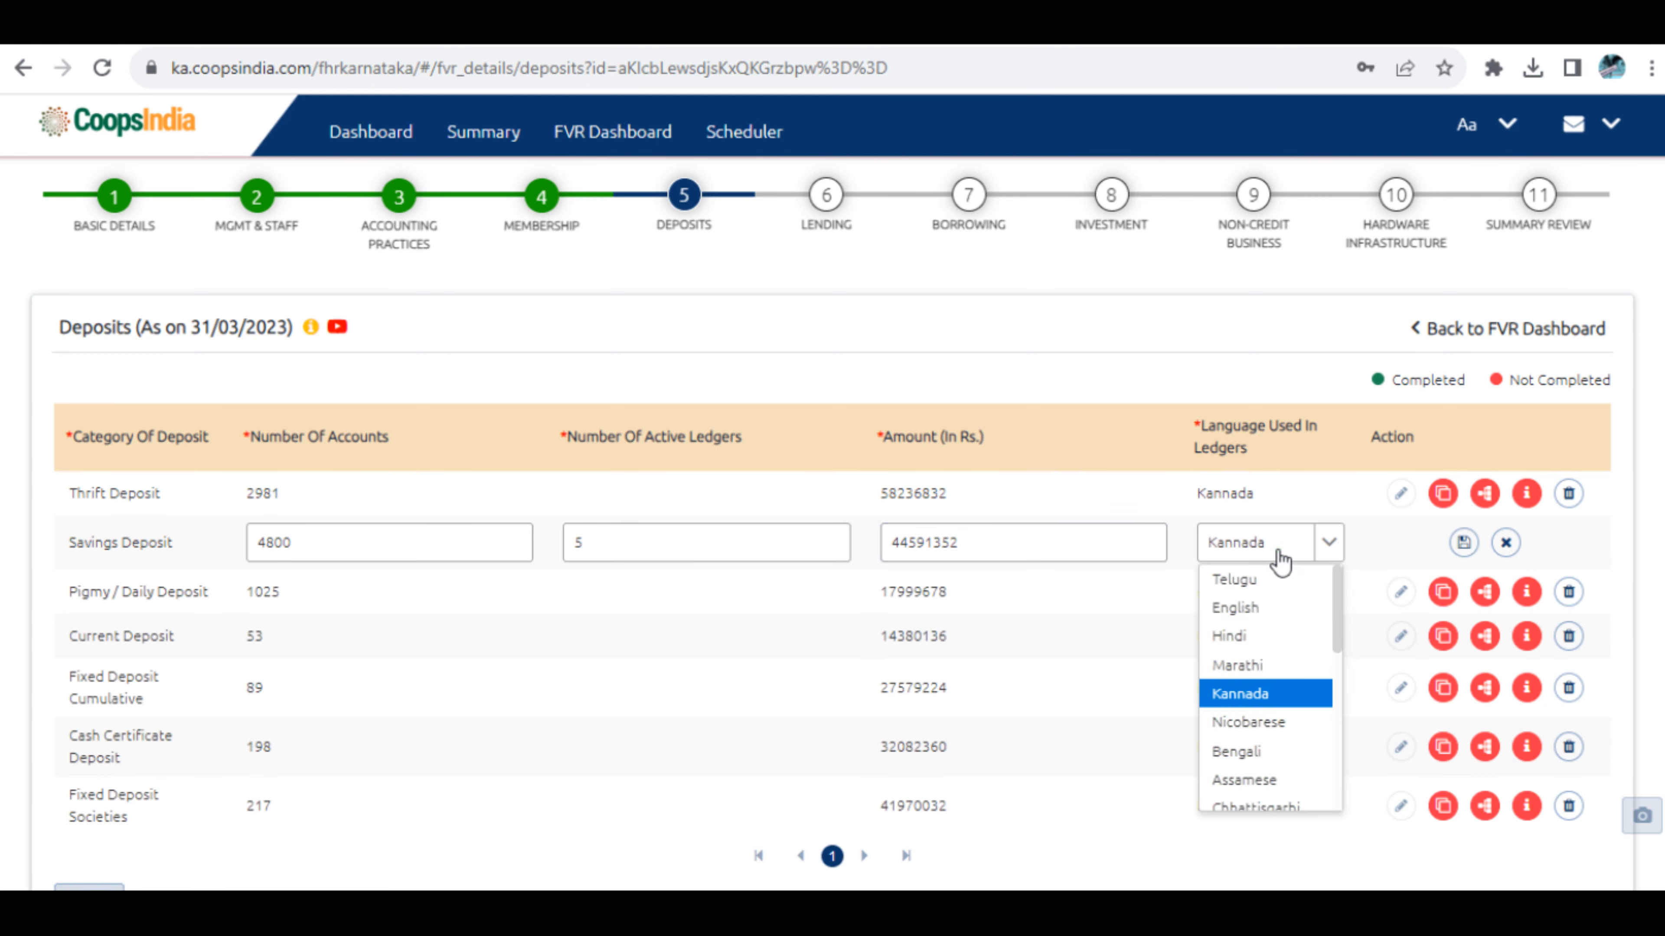
{"action": "left_click", "coordinate": [1245, 692]}
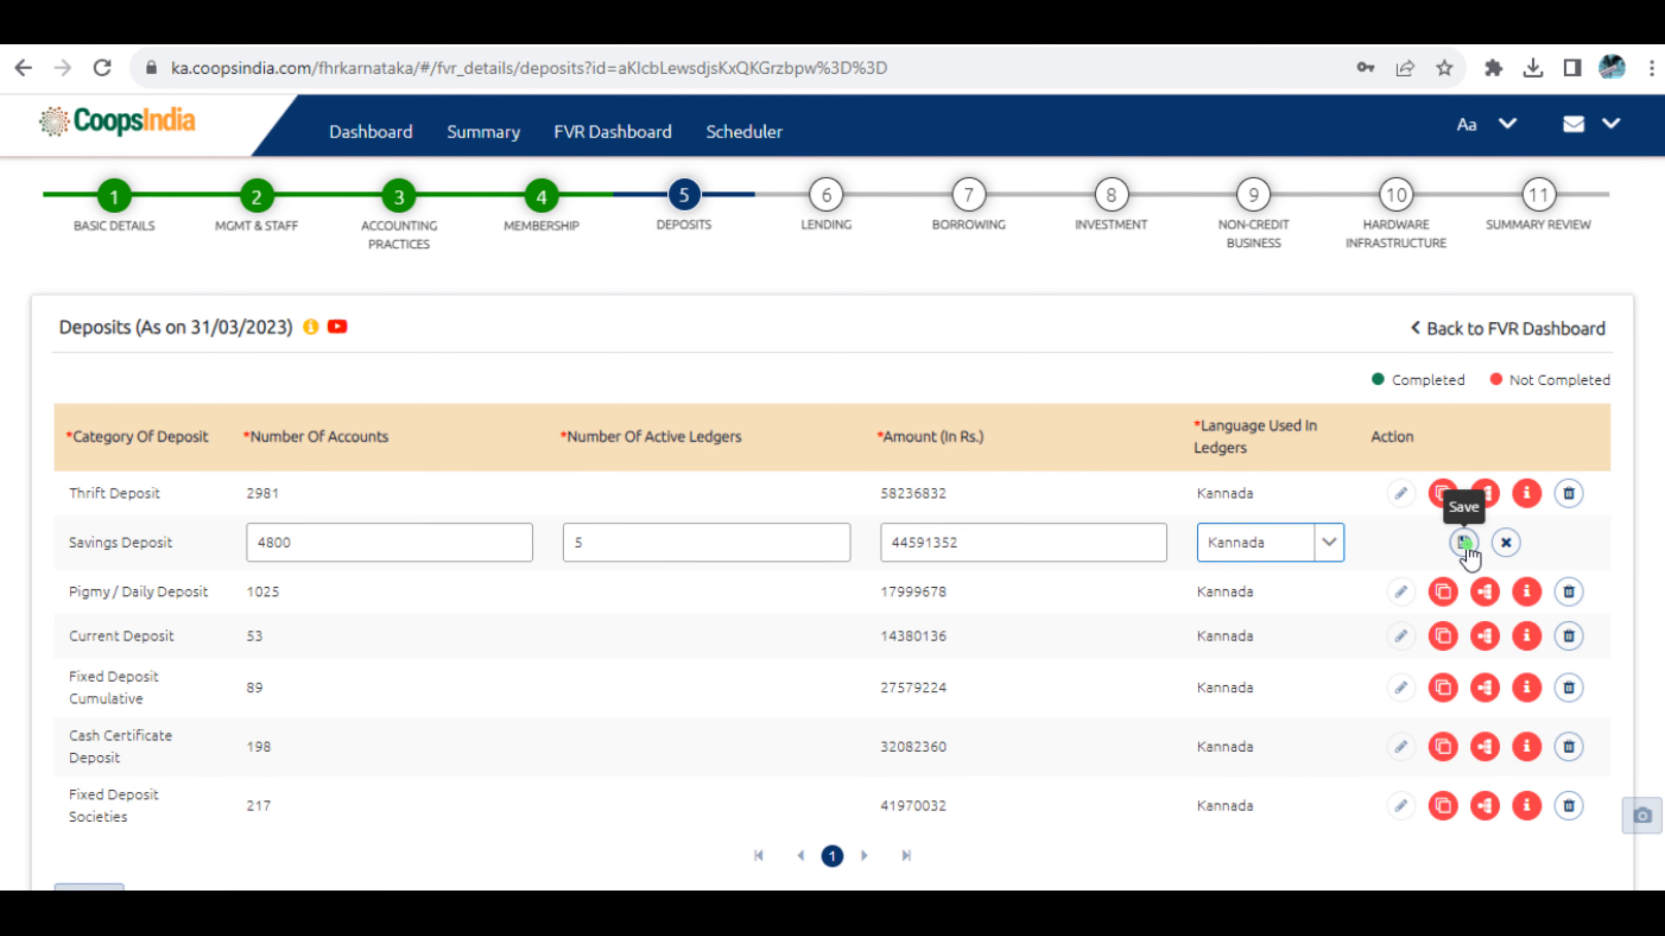
{"action": "left_click", "coordinate": [1461, 543]}
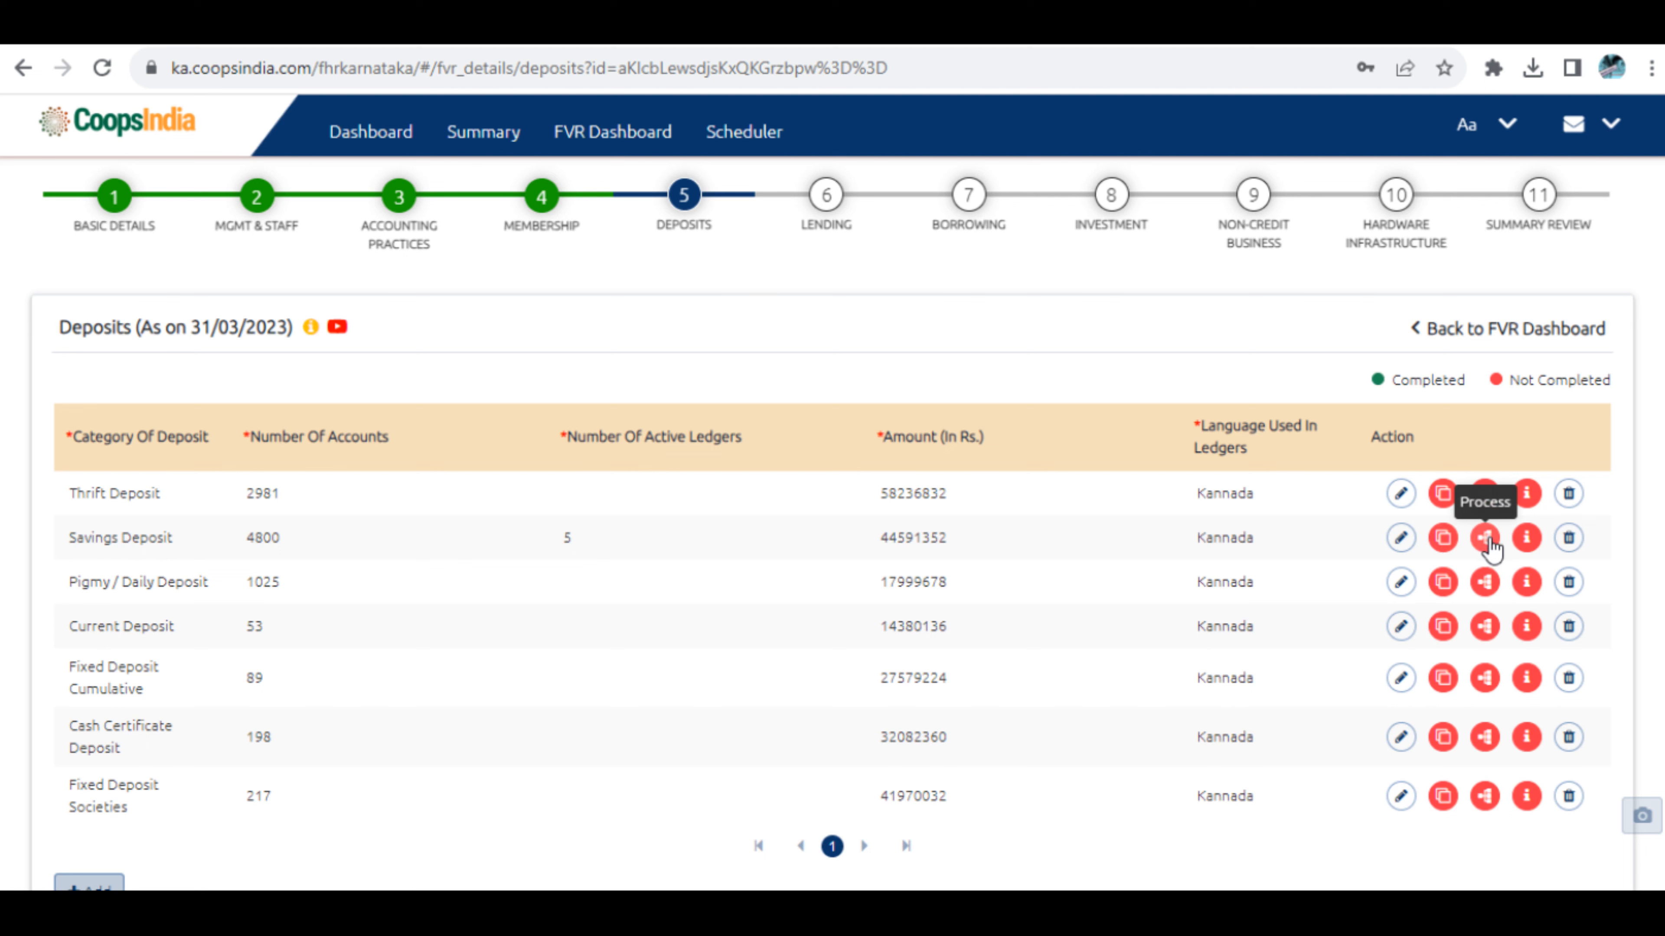
Open the Savings Deposit's product definition and set the minimum deposit amount and the minimum balance without cheque book to Rs. 500 each.
{"action": "left_click", "coordinate": [1444, 539]}
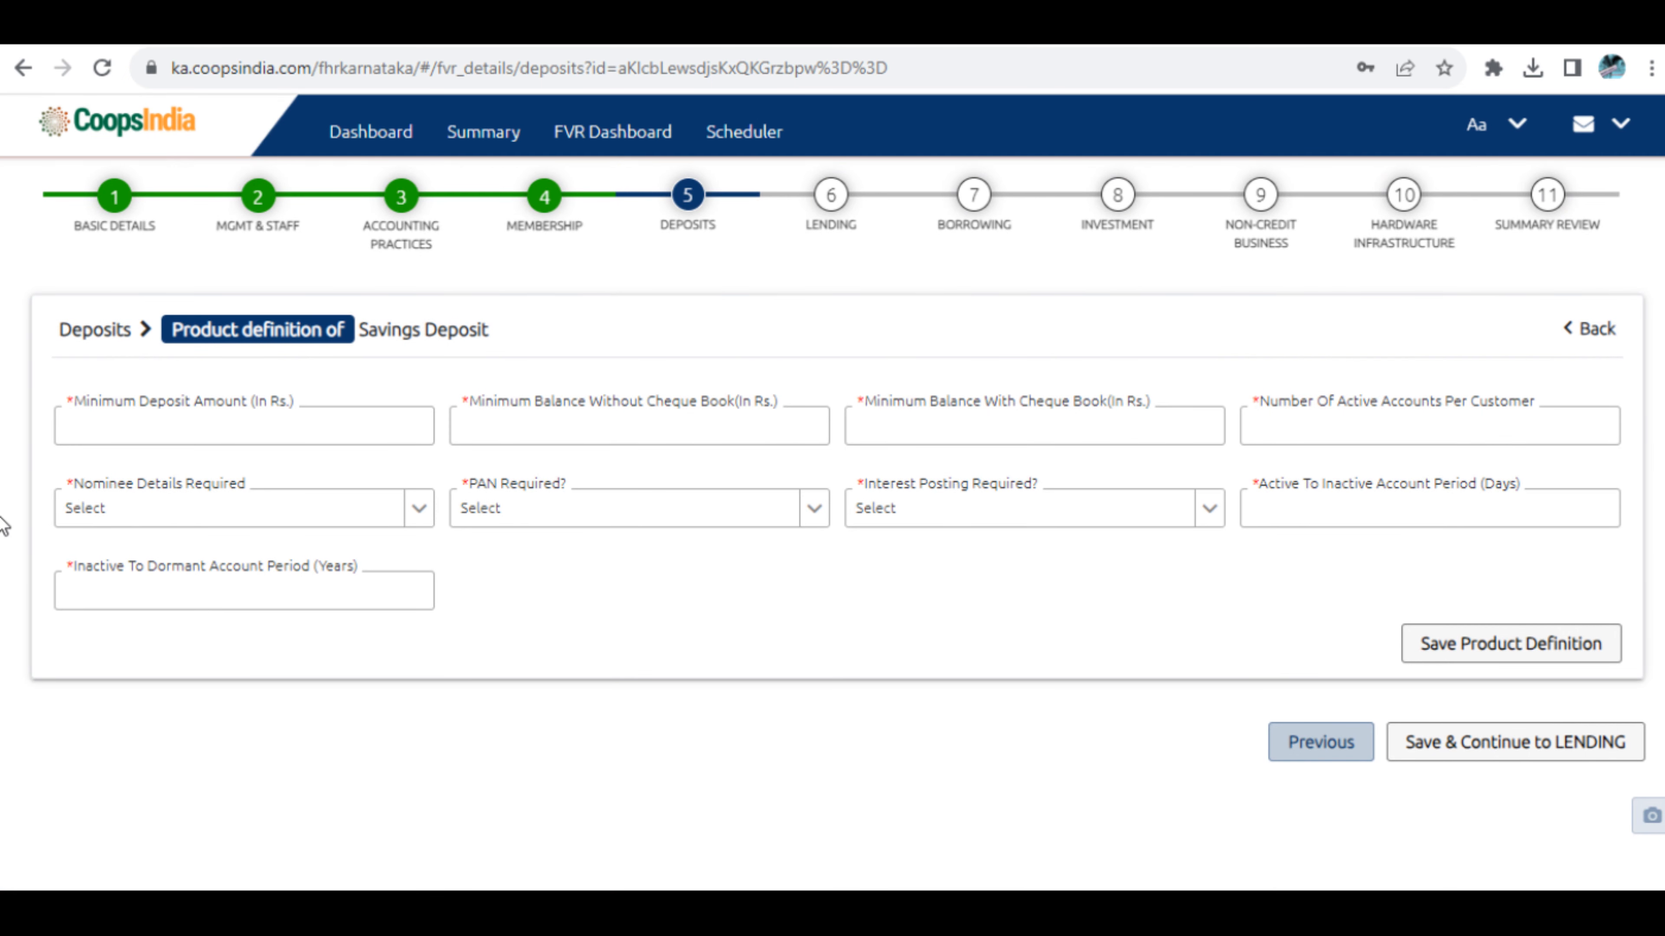
{"action": "left_click", "coordinate": [246, 436]}
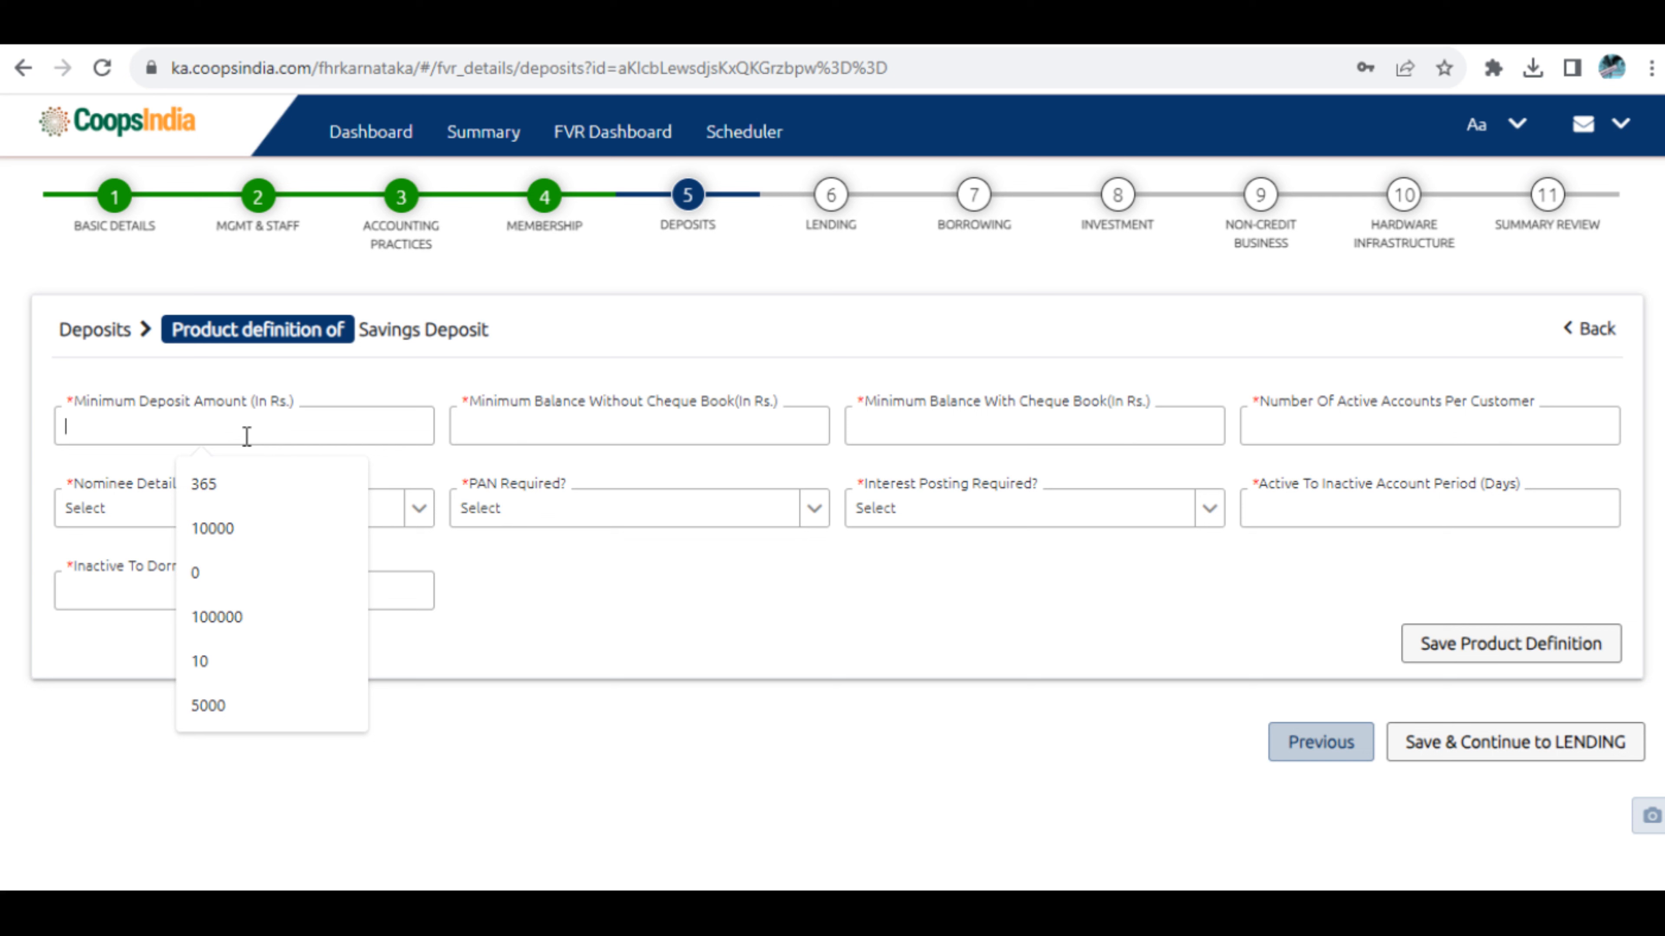
{"action": "type", "text": "500"}
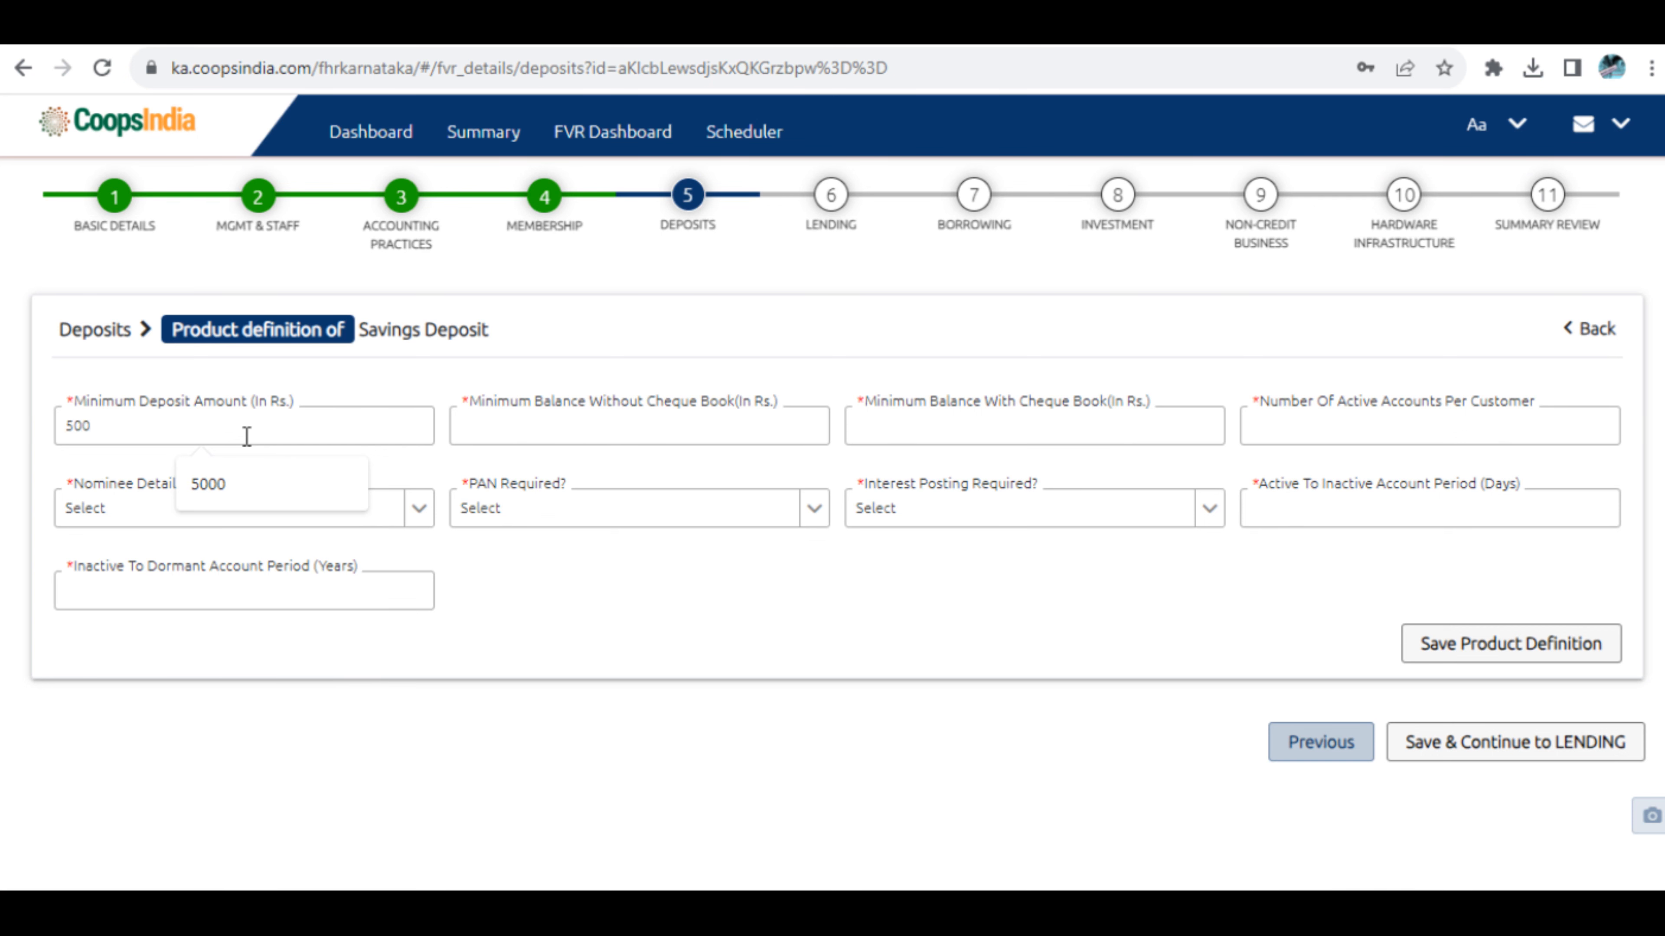
{"action": "left_click", "coordinate": [560, 431]}
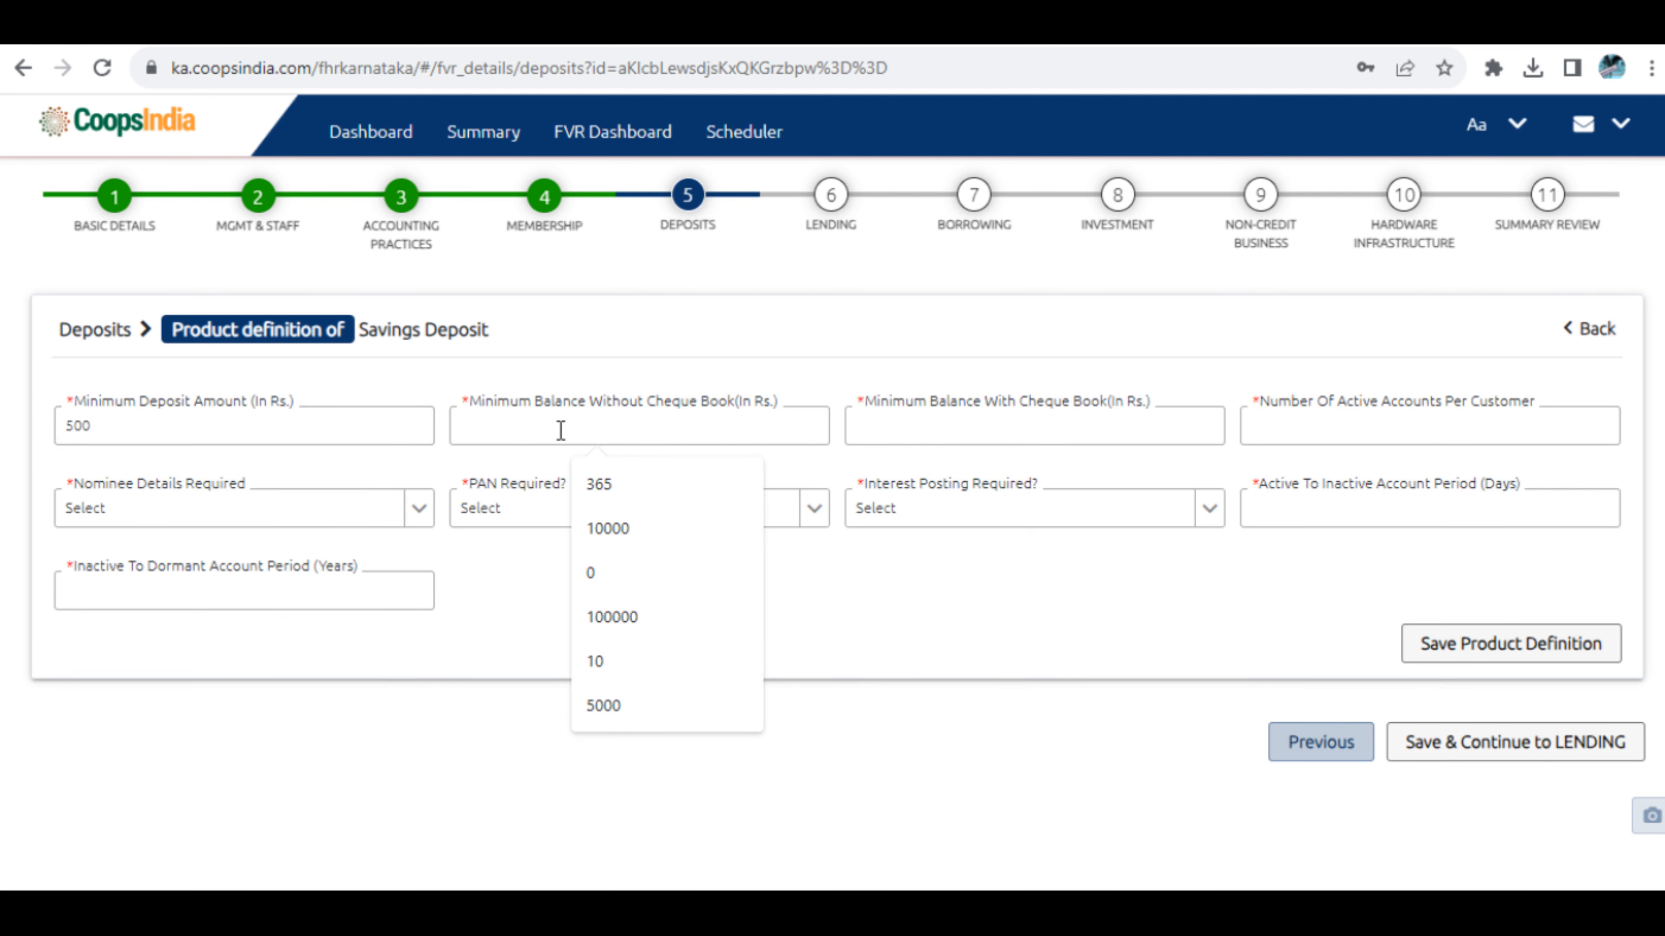
{"action": "type", "text": "500"}
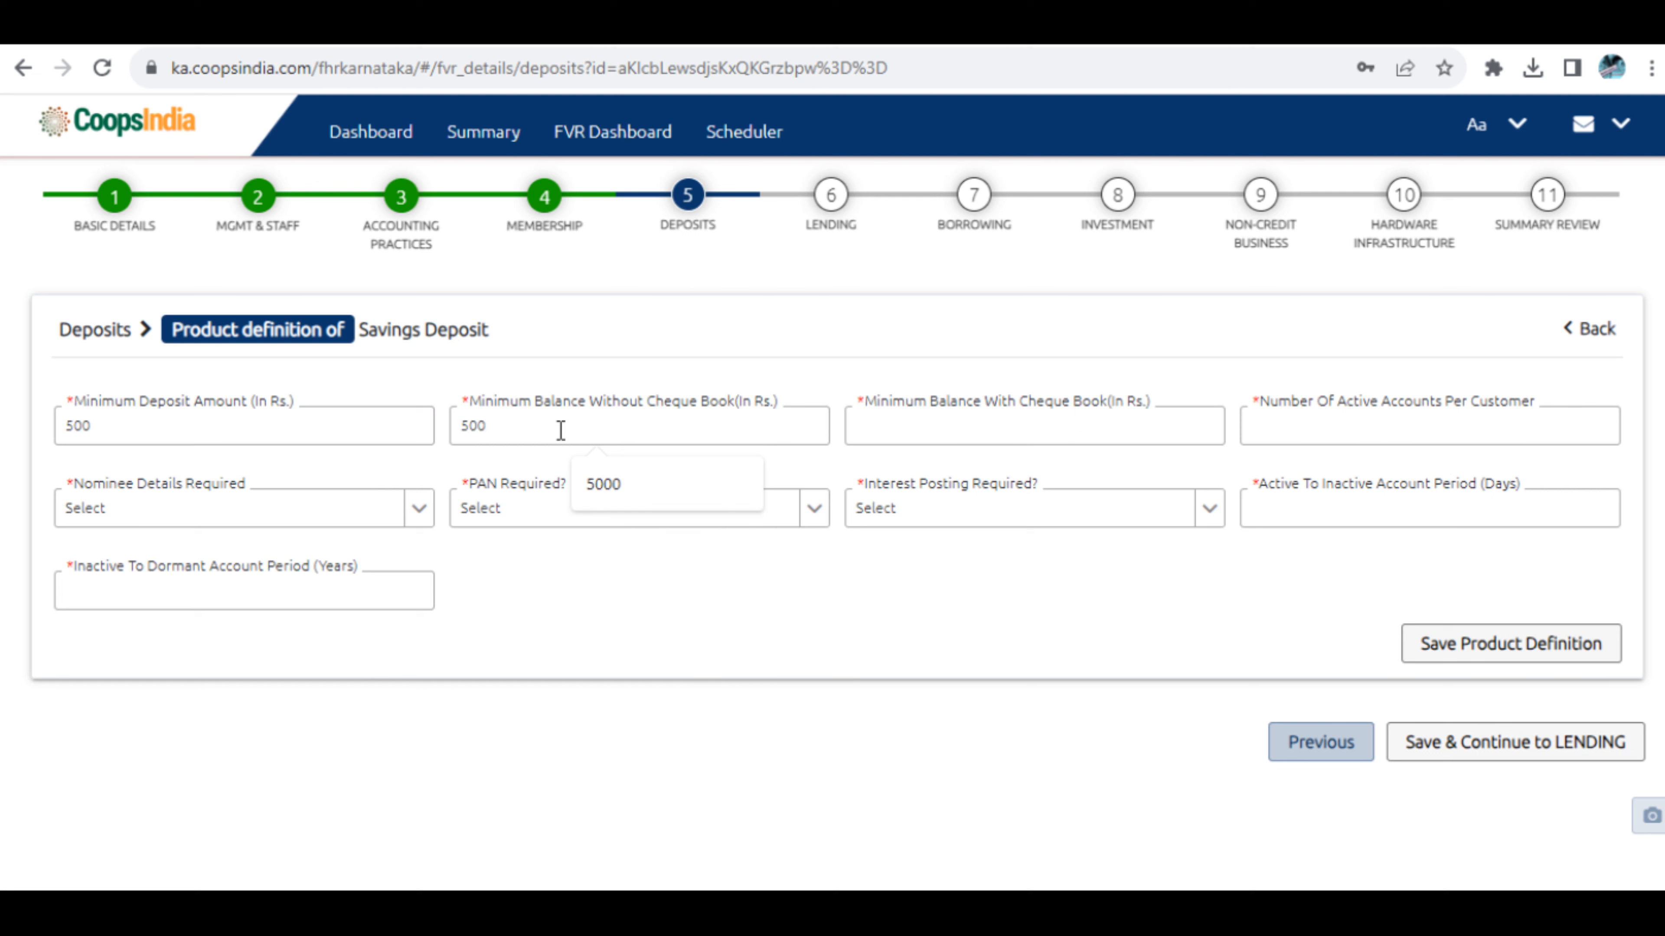
Set the minimum balance with cheque book to Rs. 1000 and the number of active accounts per customer to 1.
{"action": "left_click", "coordinate": [938, 421]}
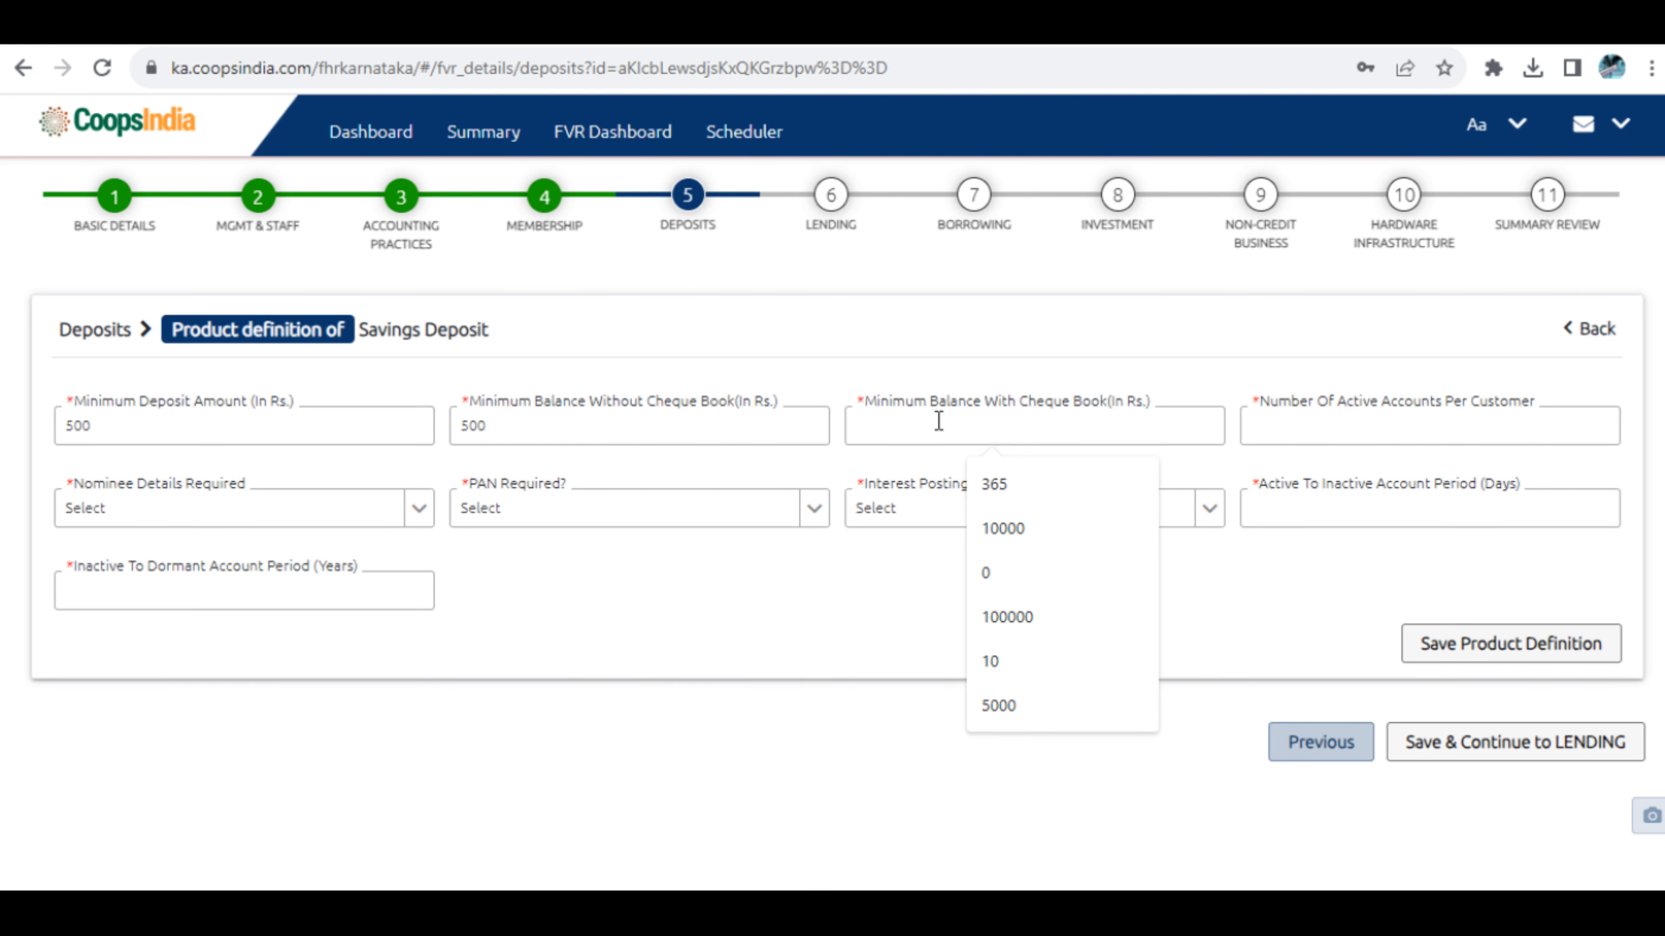
{"action": "type", "text": "1000"}
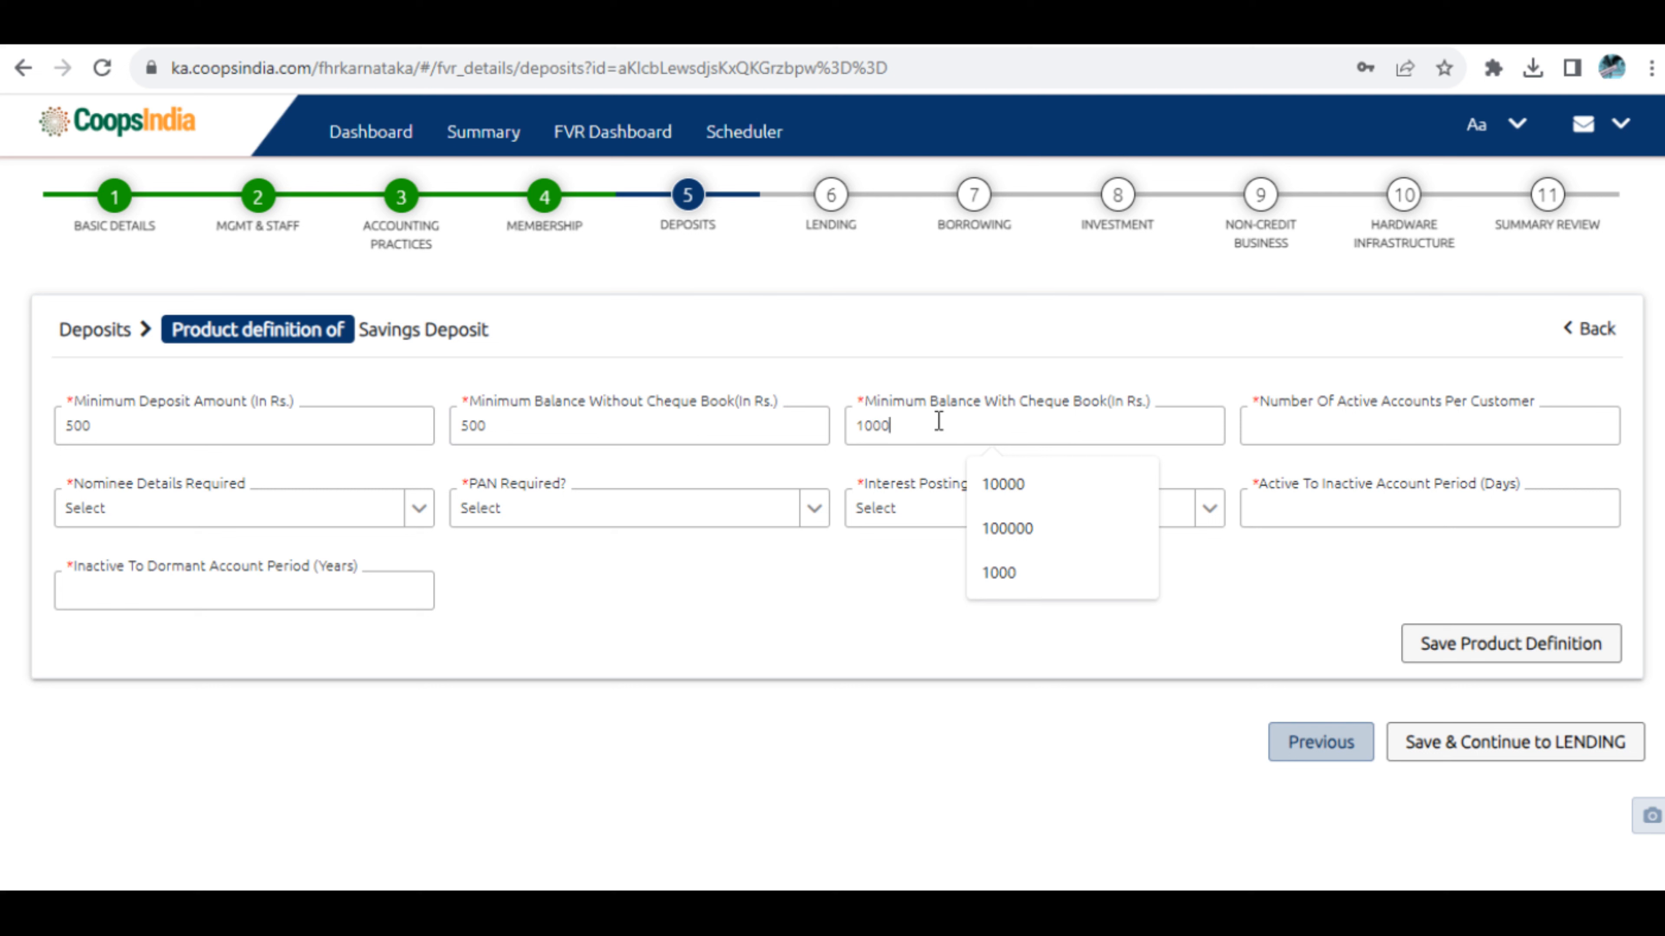
{"action": "left_click", "coordinate": [1416, 431]}
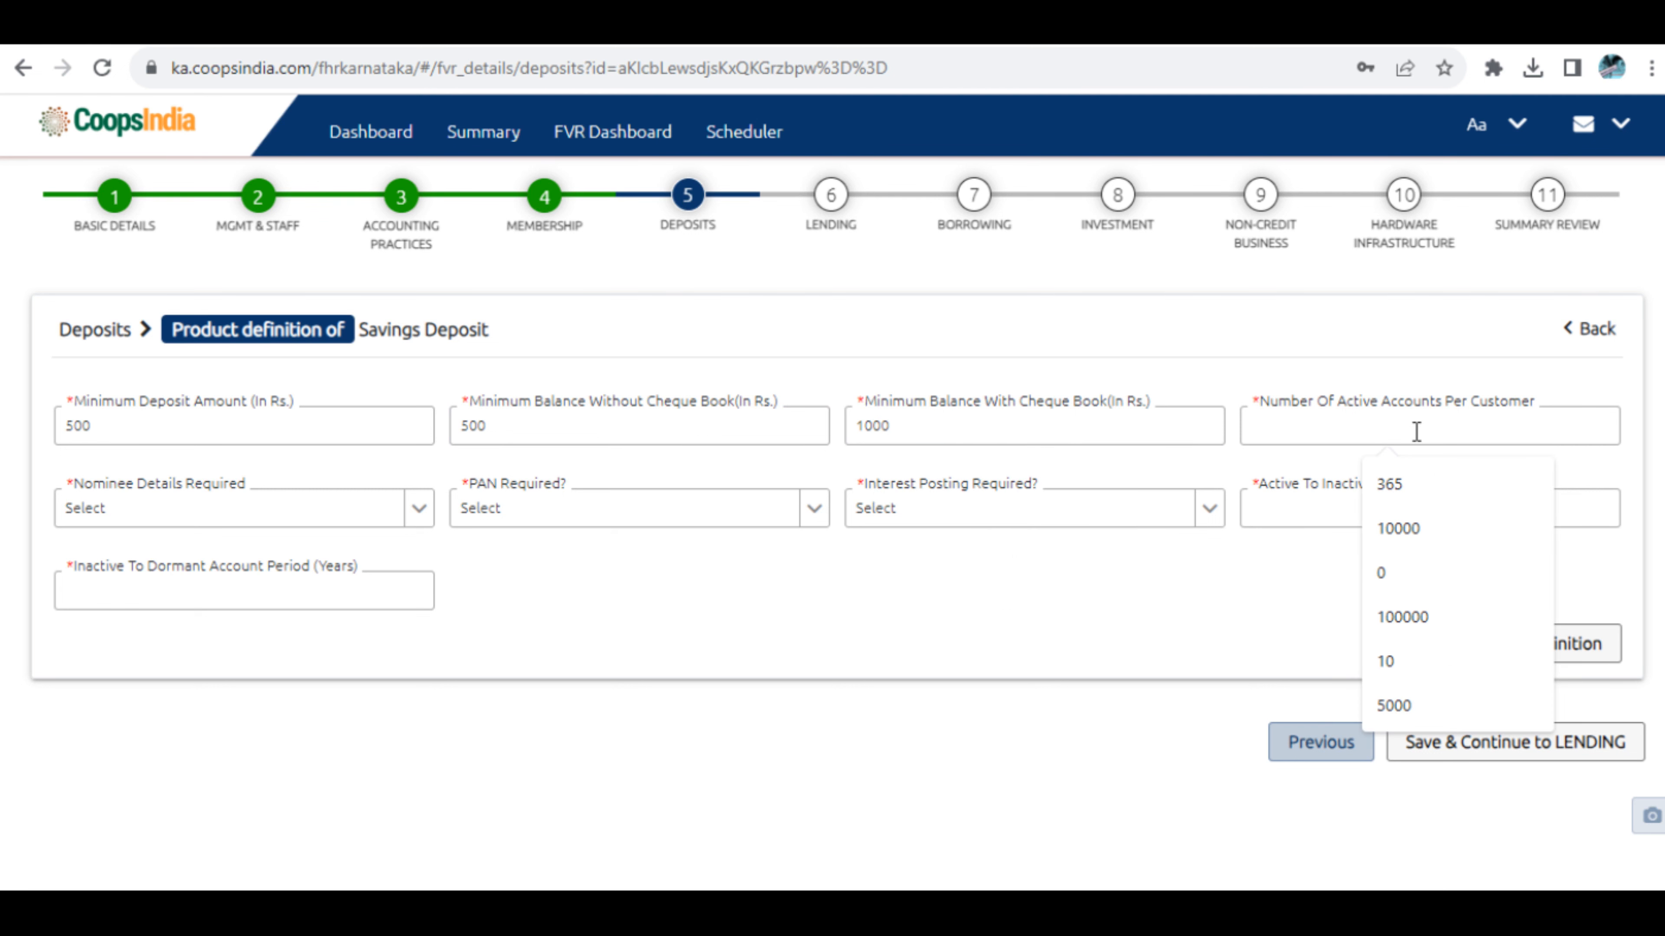
{"action": "type", "text": "1"}
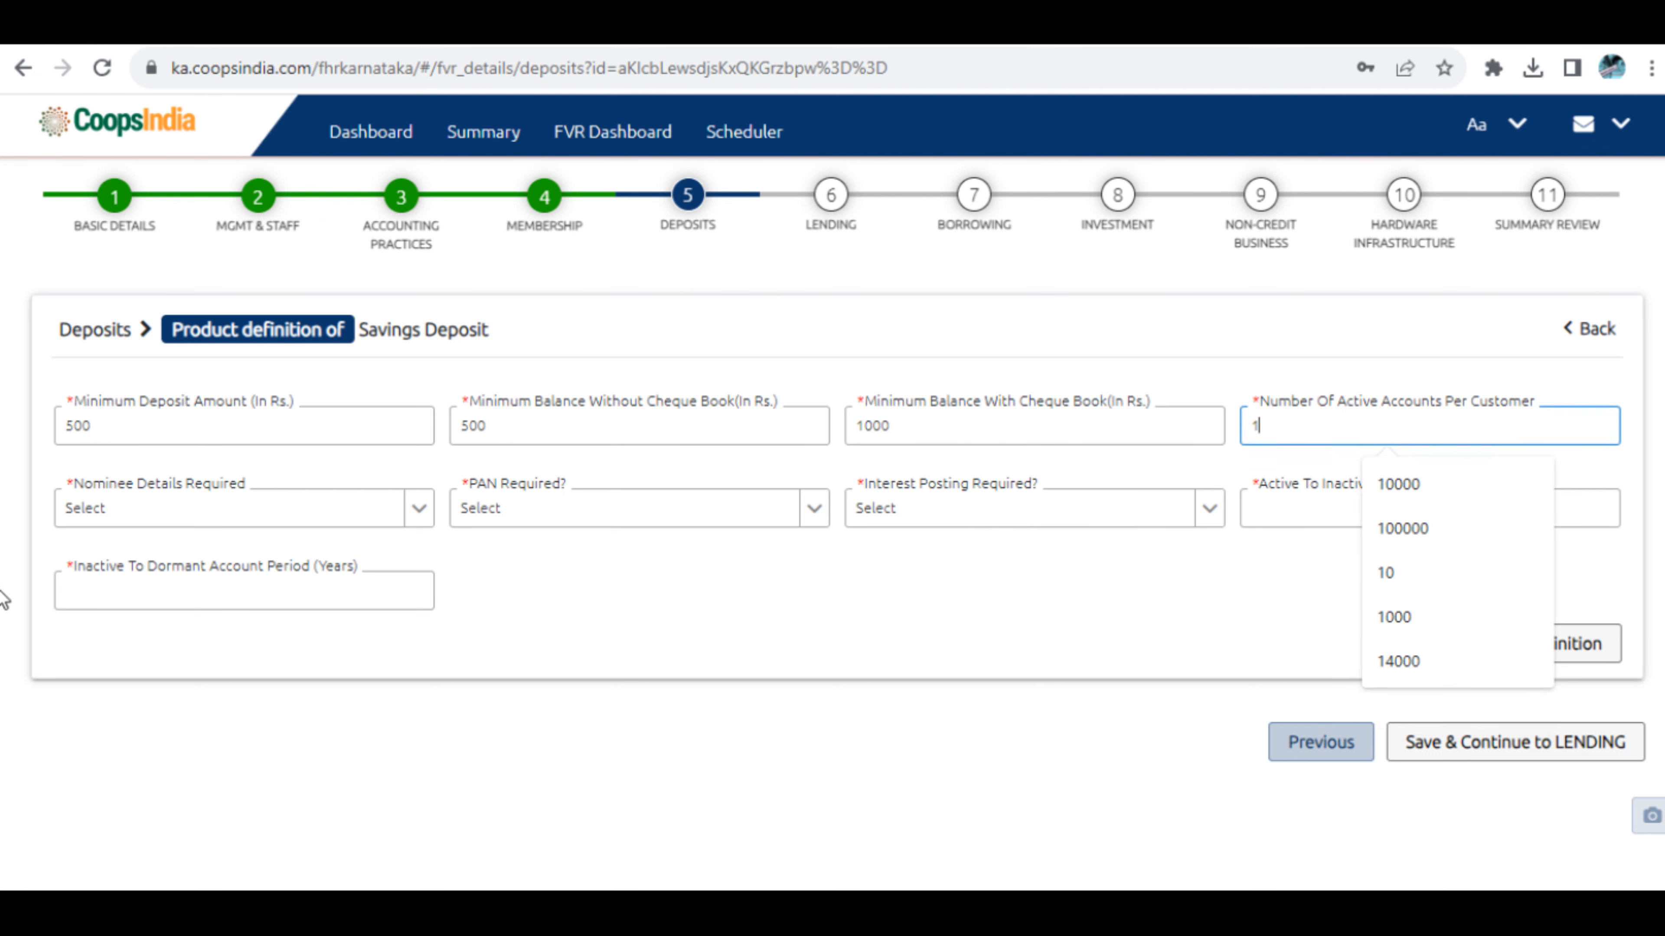
Set Nominee Details Required to Yes, and both PAN Required and Interest Posting Required to No.
{"action": "left_click", "coordinate": [270, 514]}
{"action": "left_click", "coordinate": [81, 598]}
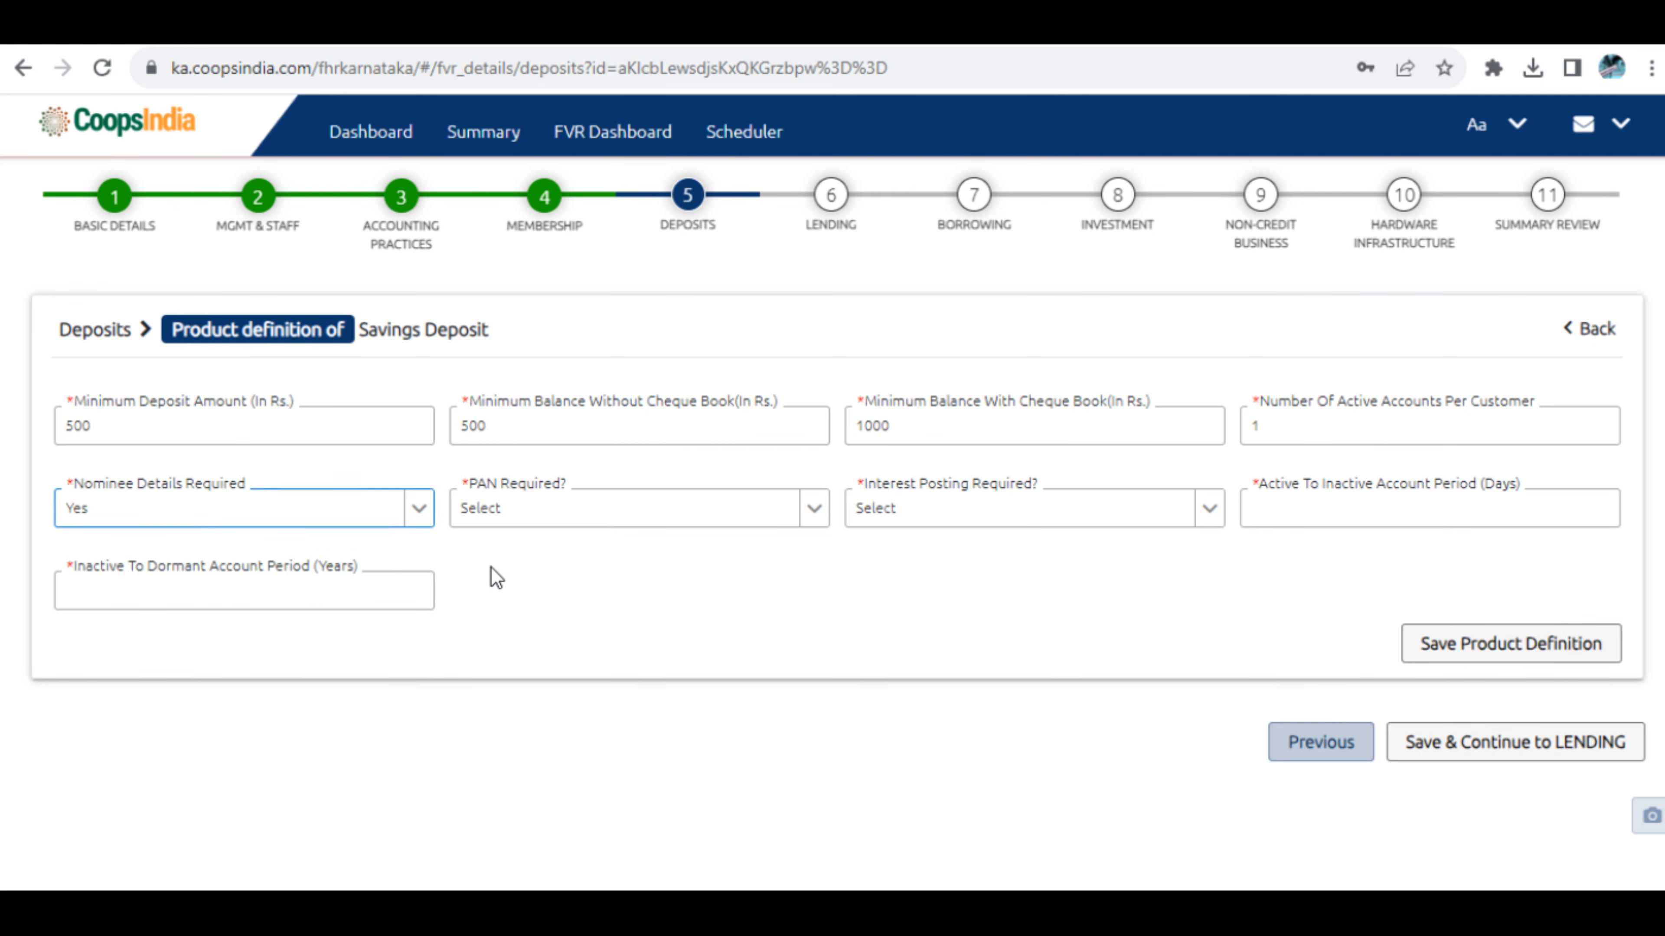
{"action": "left_click", "coordinate": [574, 508]}
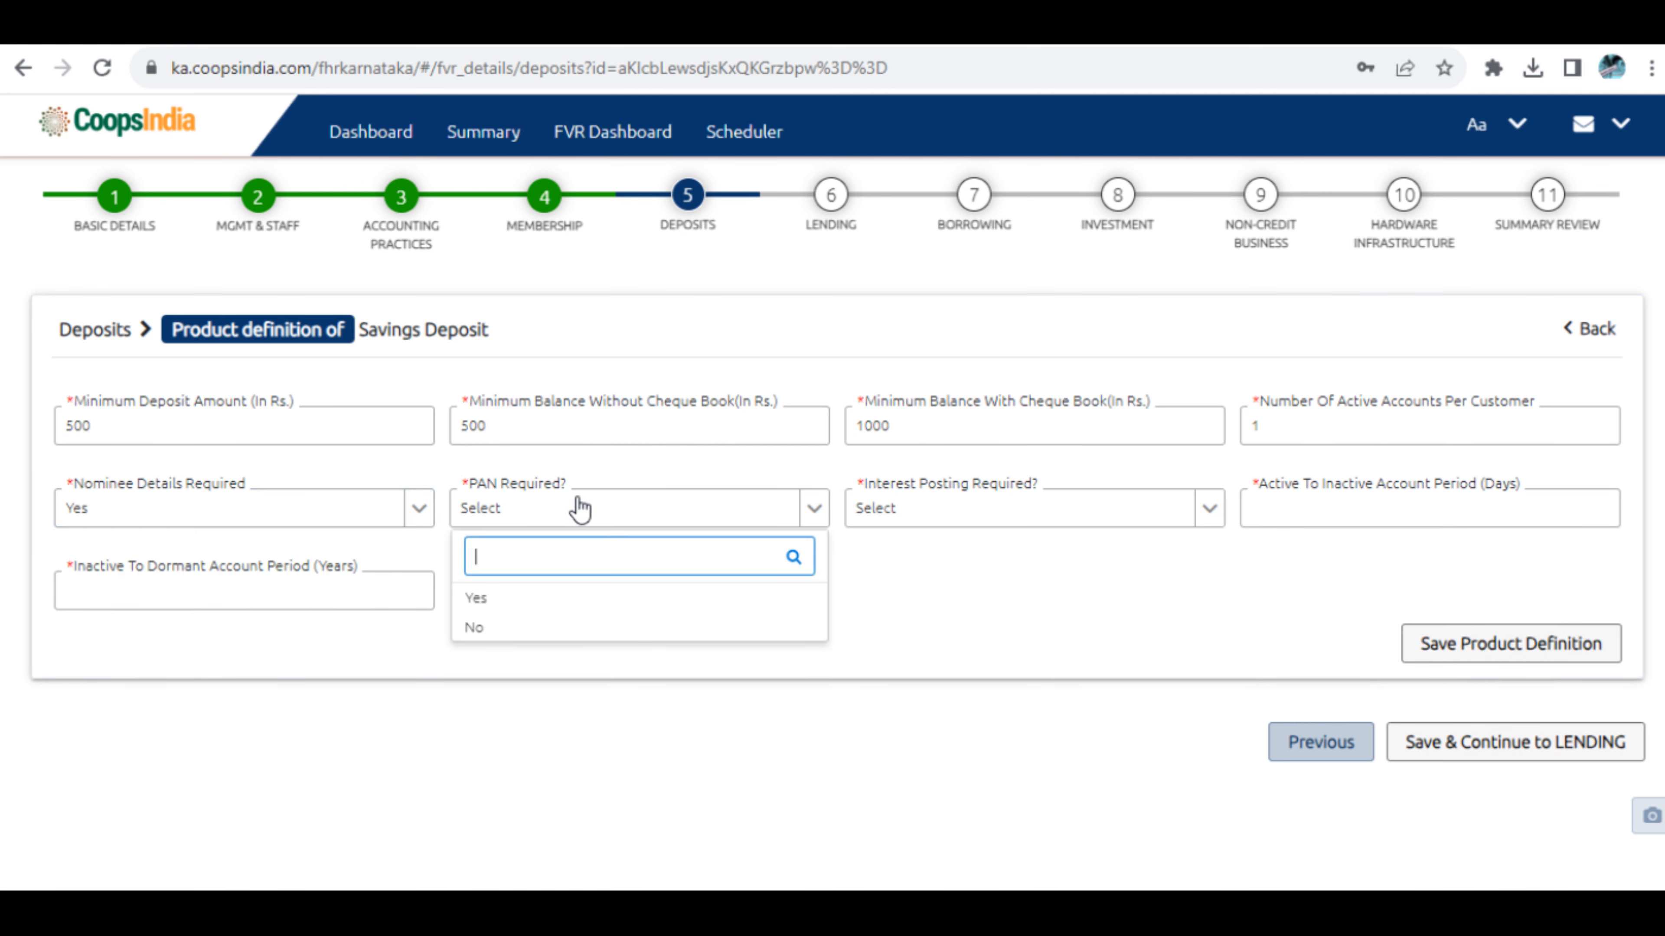
{"action": "left_click", "coordinate": [506, 628]}
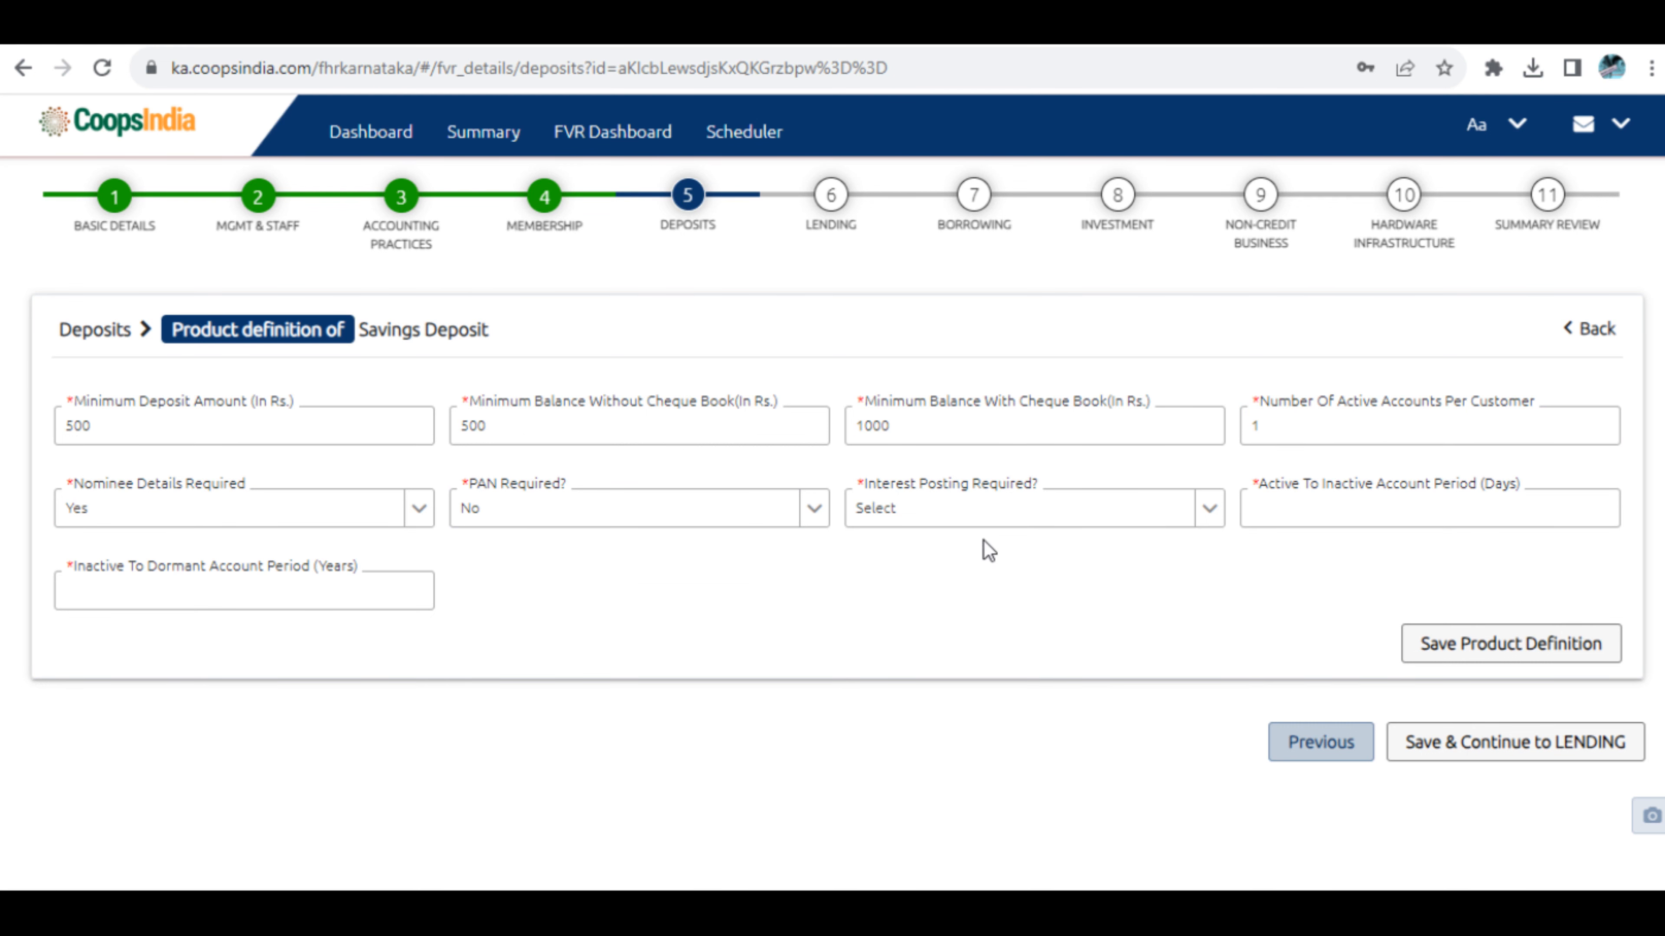
{"action": "left_click", "coordinate": [956, 513]}
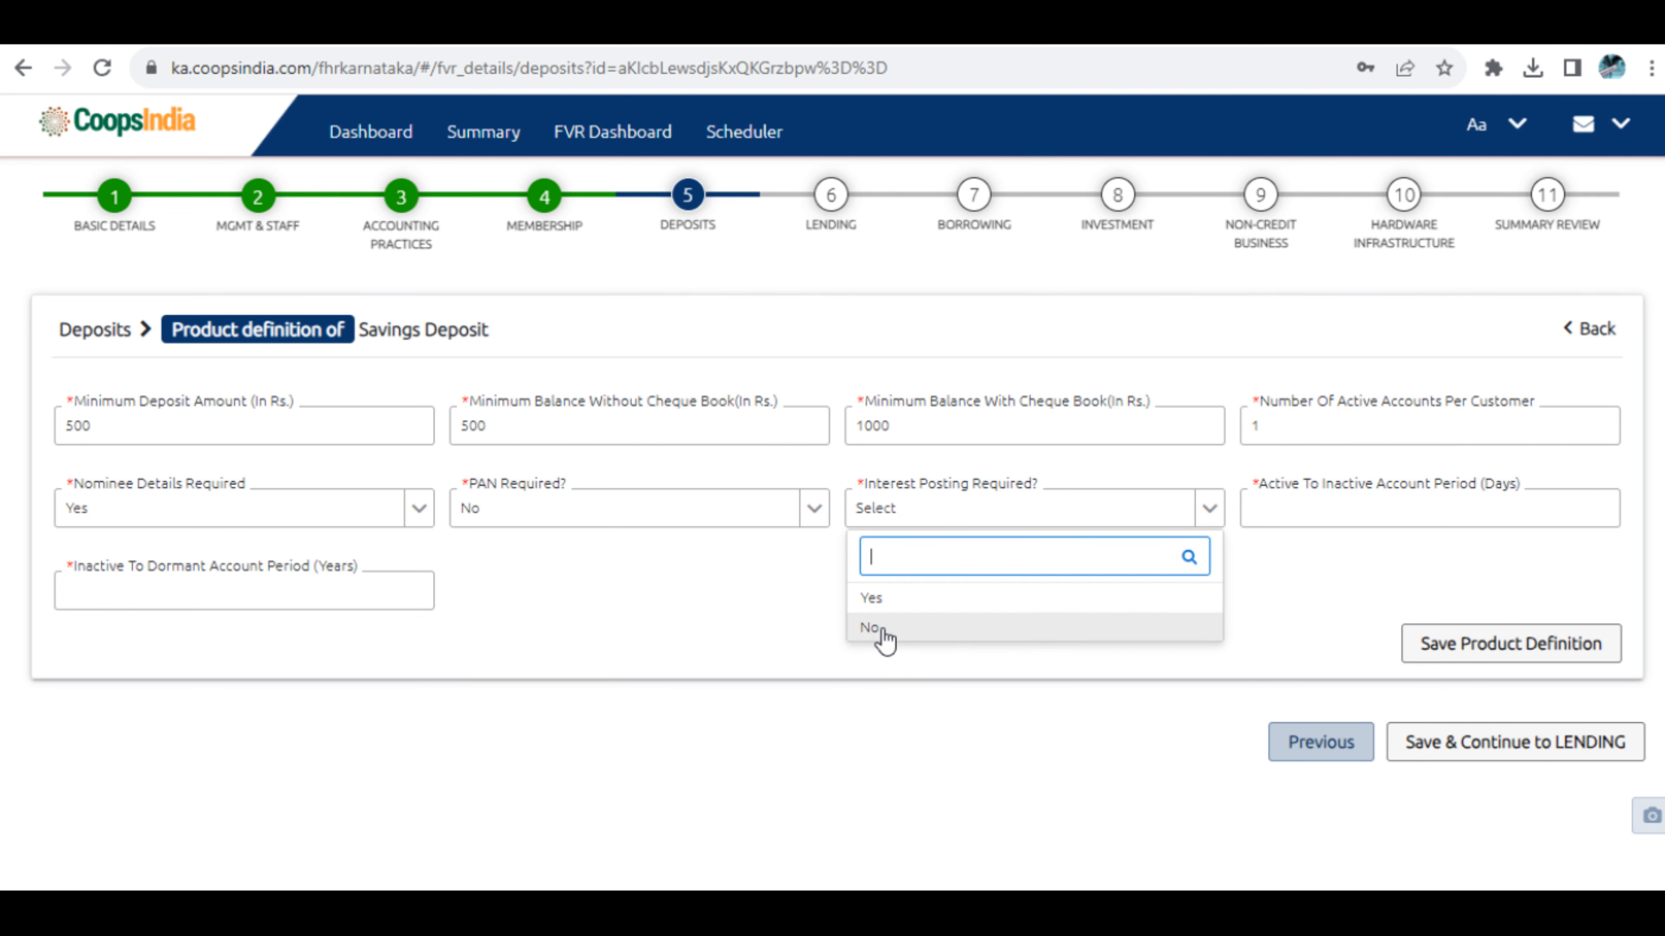
{"action": "left_click", "coordinate": [970, 630]}
Set the active-to-inactive period to 365 days and the inactive-to-dormant period to 1 year, and save the product definition.
{"action": "left_click", "coordinate": [1313, 511]}
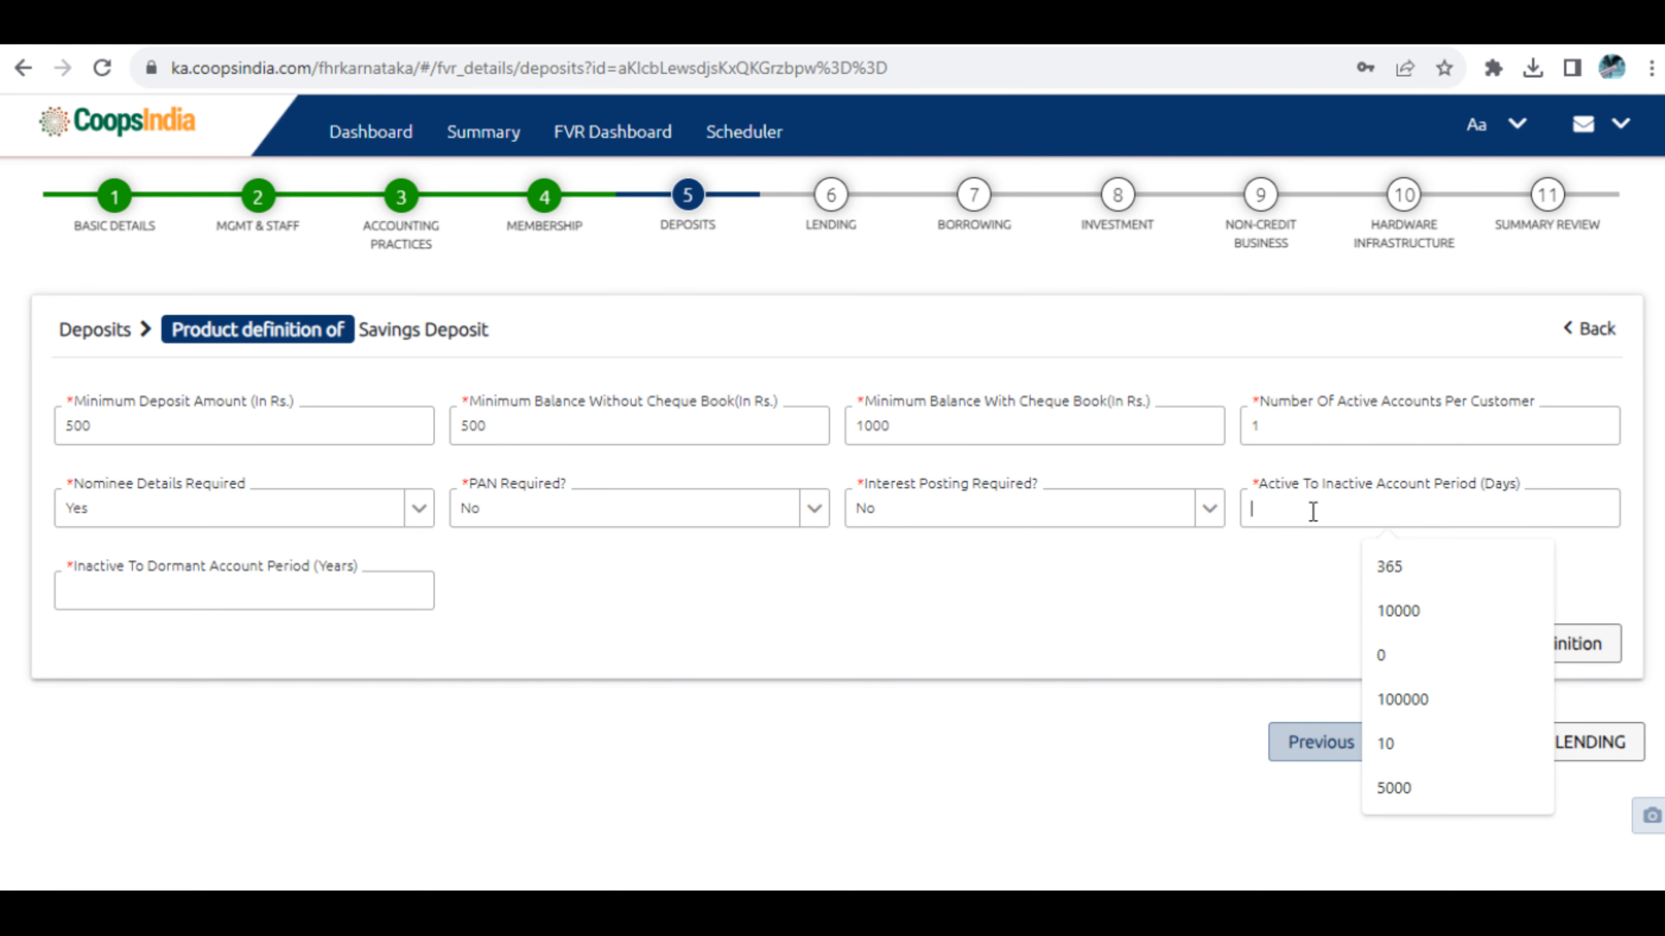
{"action": "type", "text": "365"}
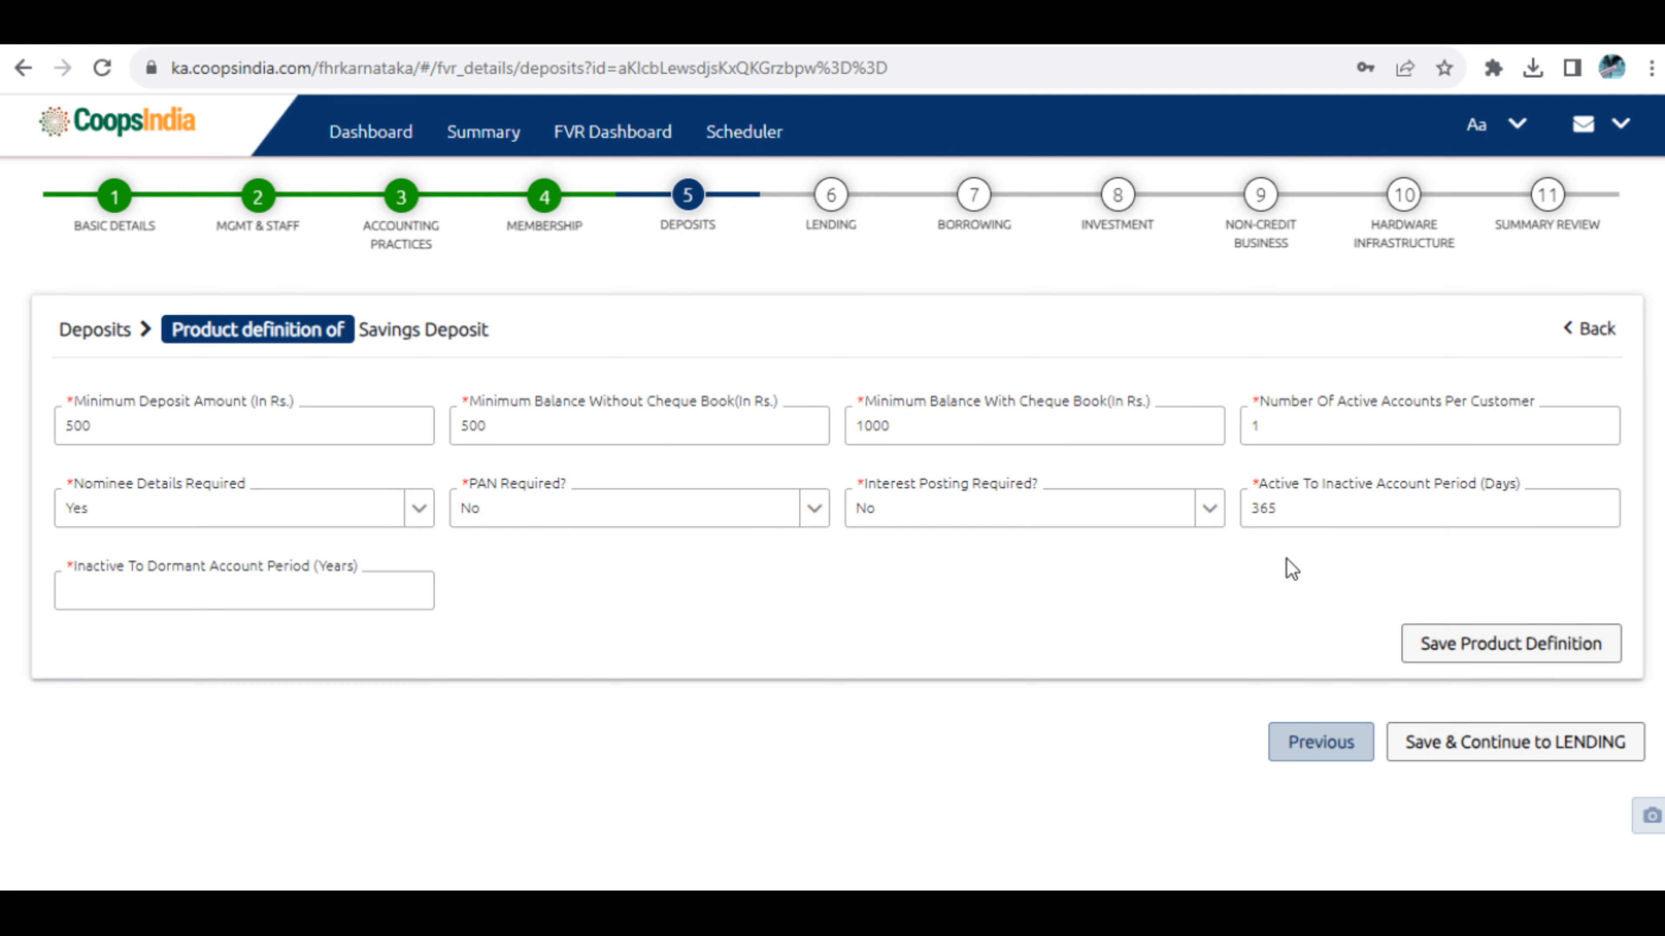
{"action": "left_click", "coordinate": [266, 588]}
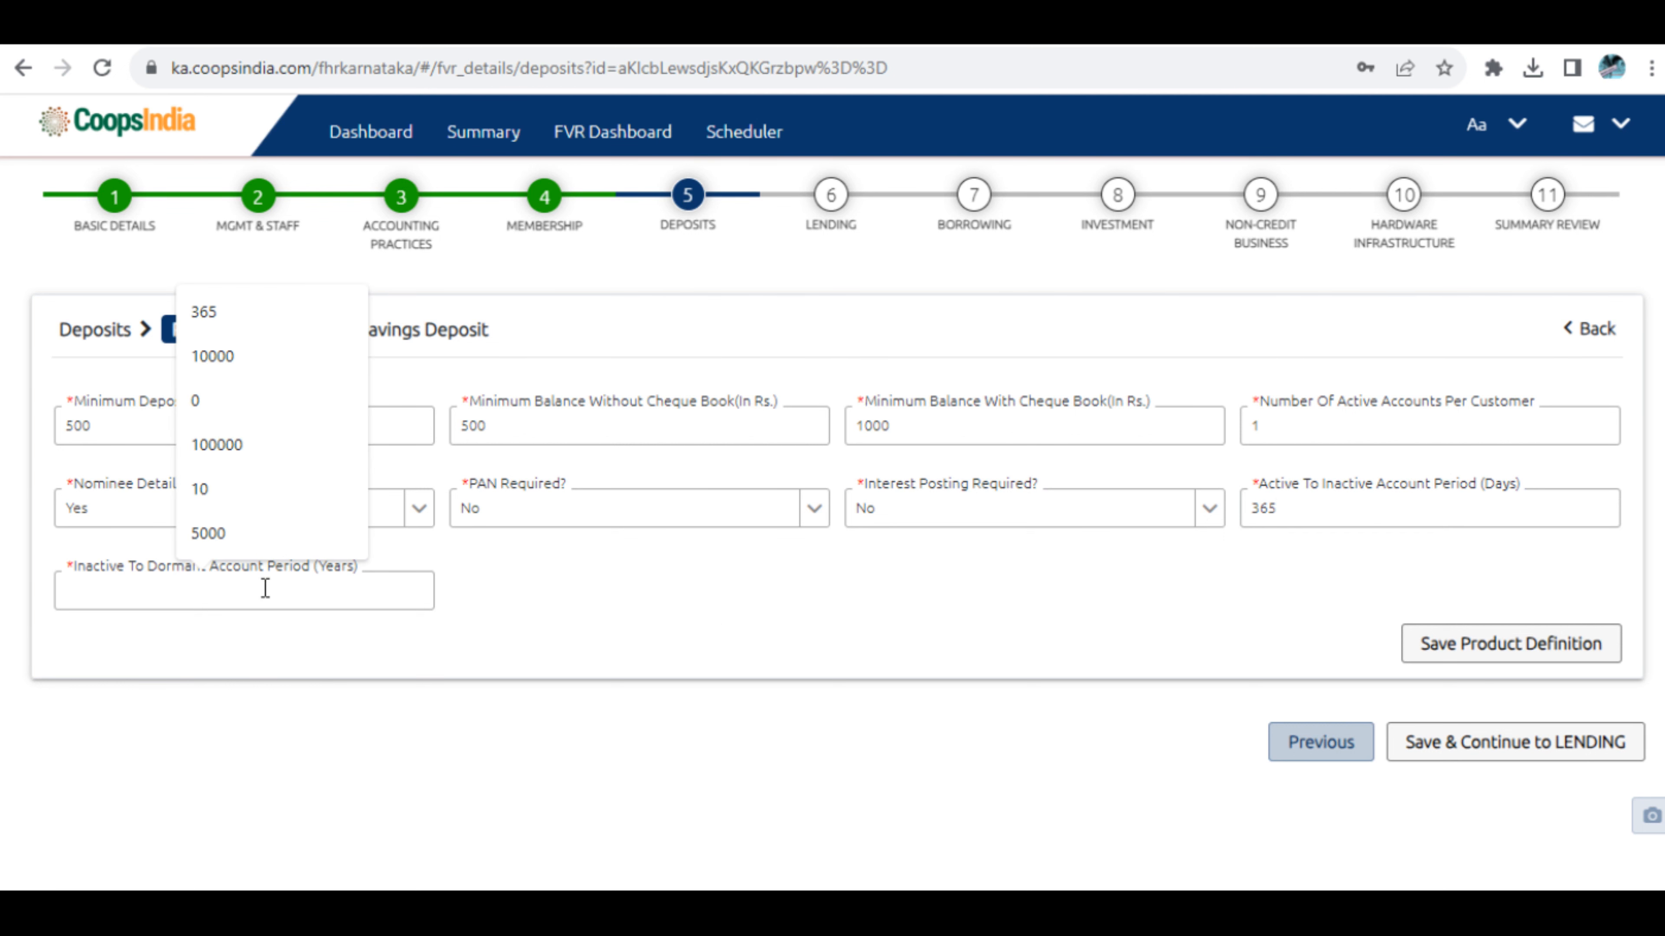
{"action": "type", "text": "1"}
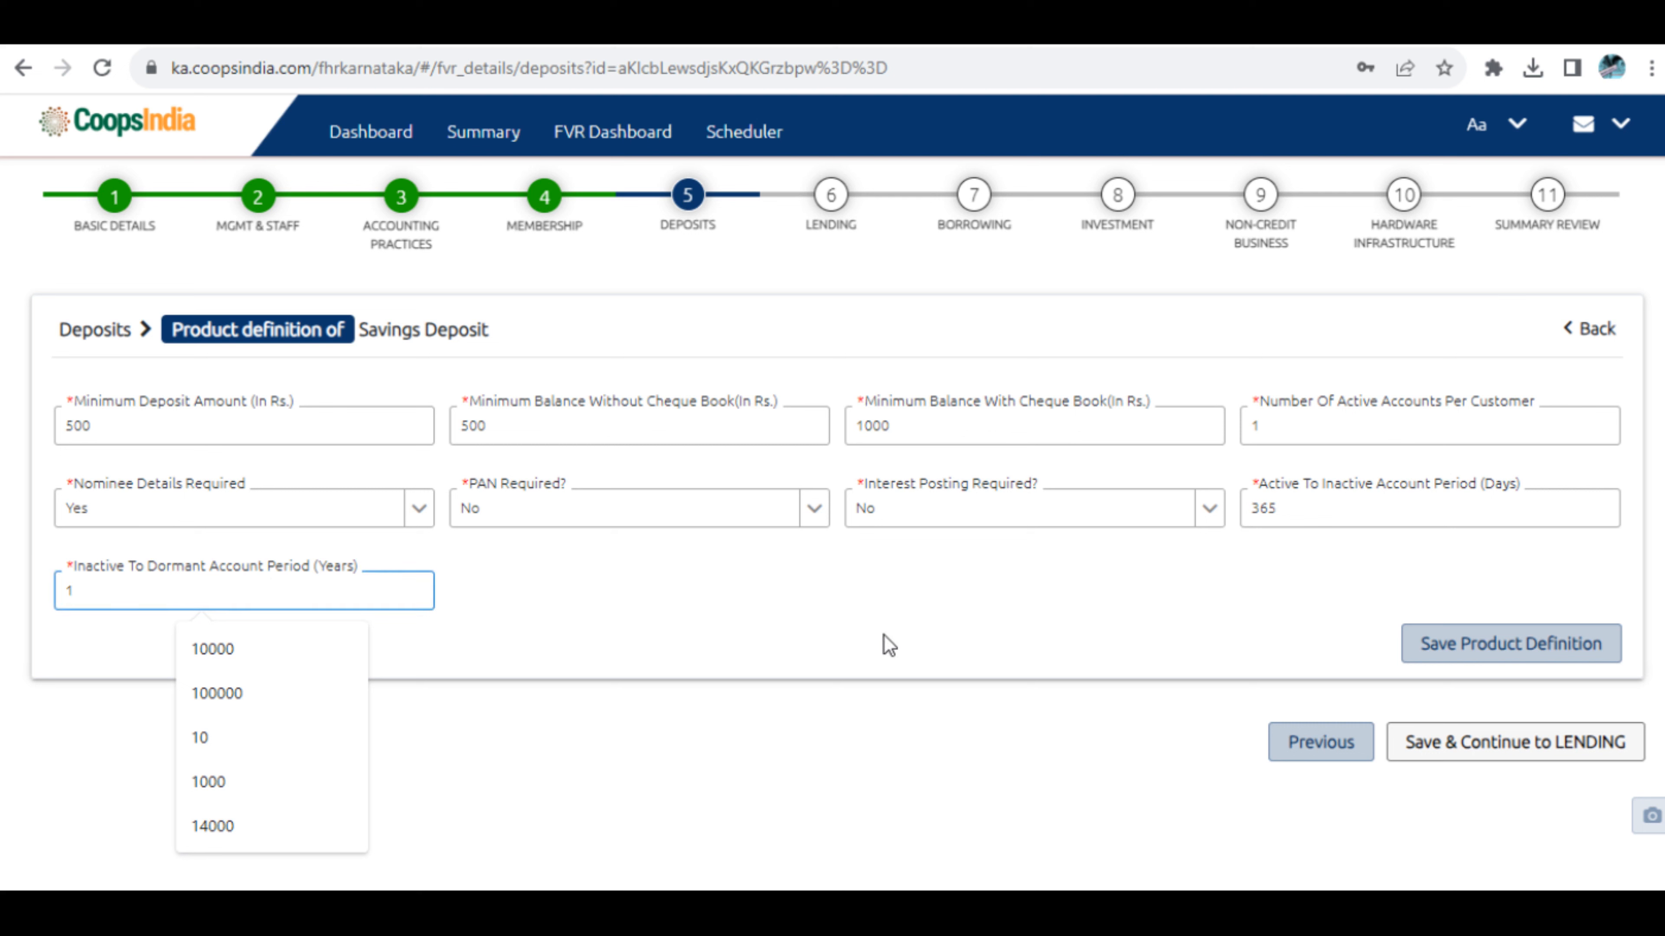
{"action": "left_click", "coordinate": [888, 643]}
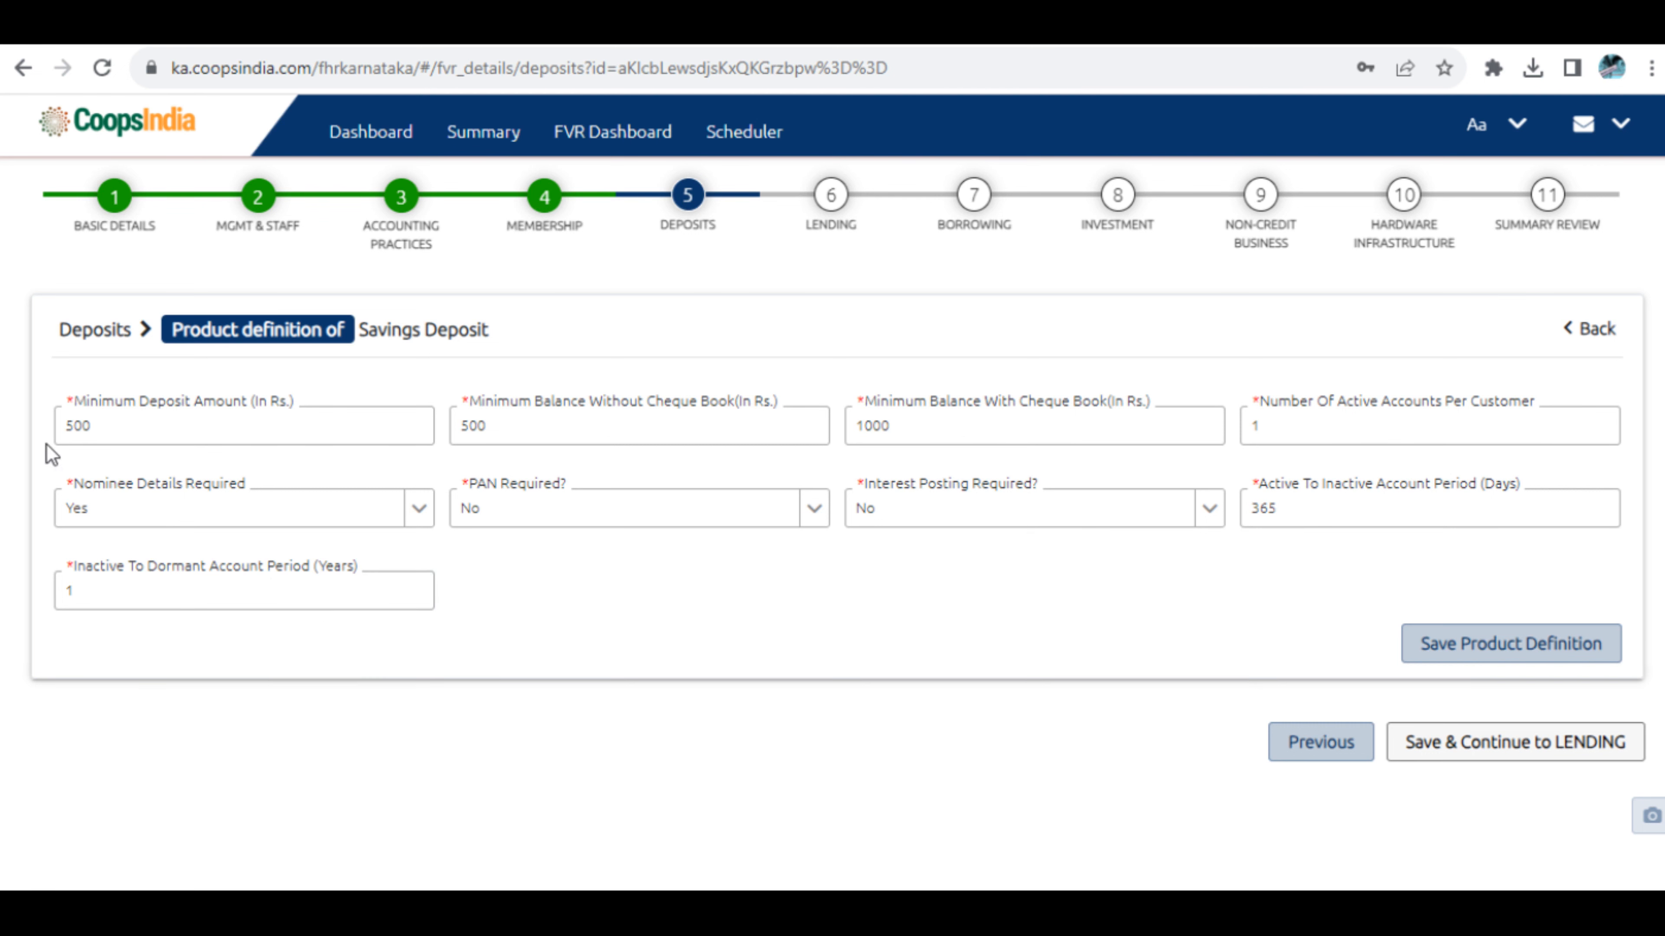
{"action": "left_click", "coordinate": [1511, 649]}
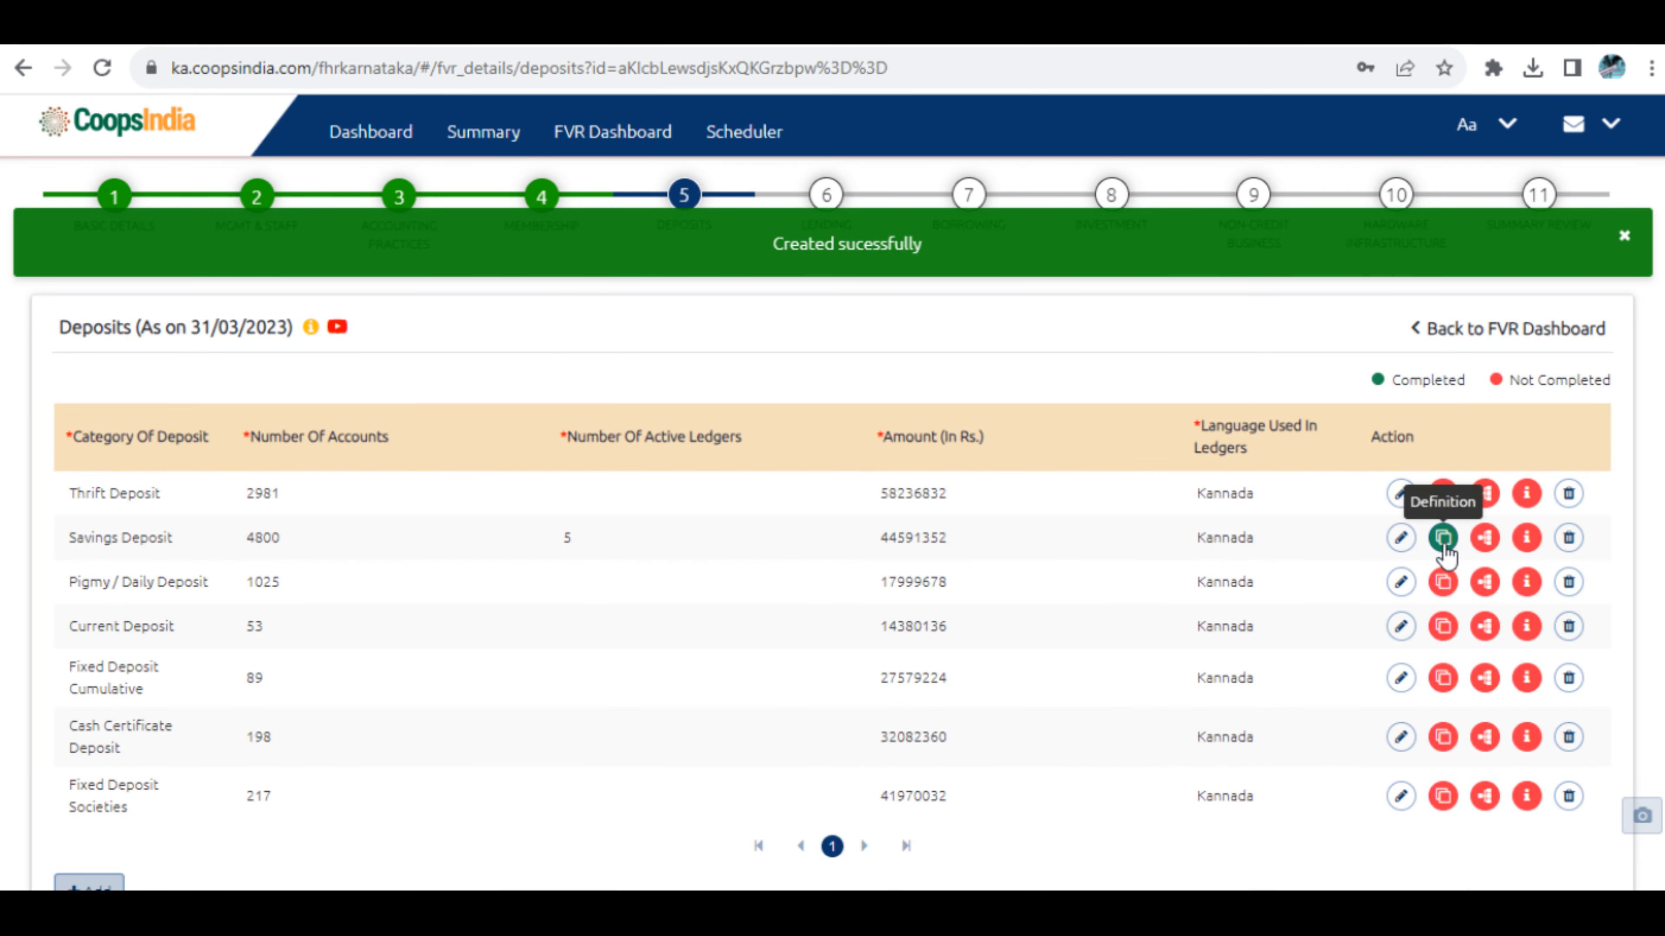
Open the Savings Deposit's process questionnaire and look through all of its questions from first to last.
{"action": "left_click", "coordinate": [1484, 540]}
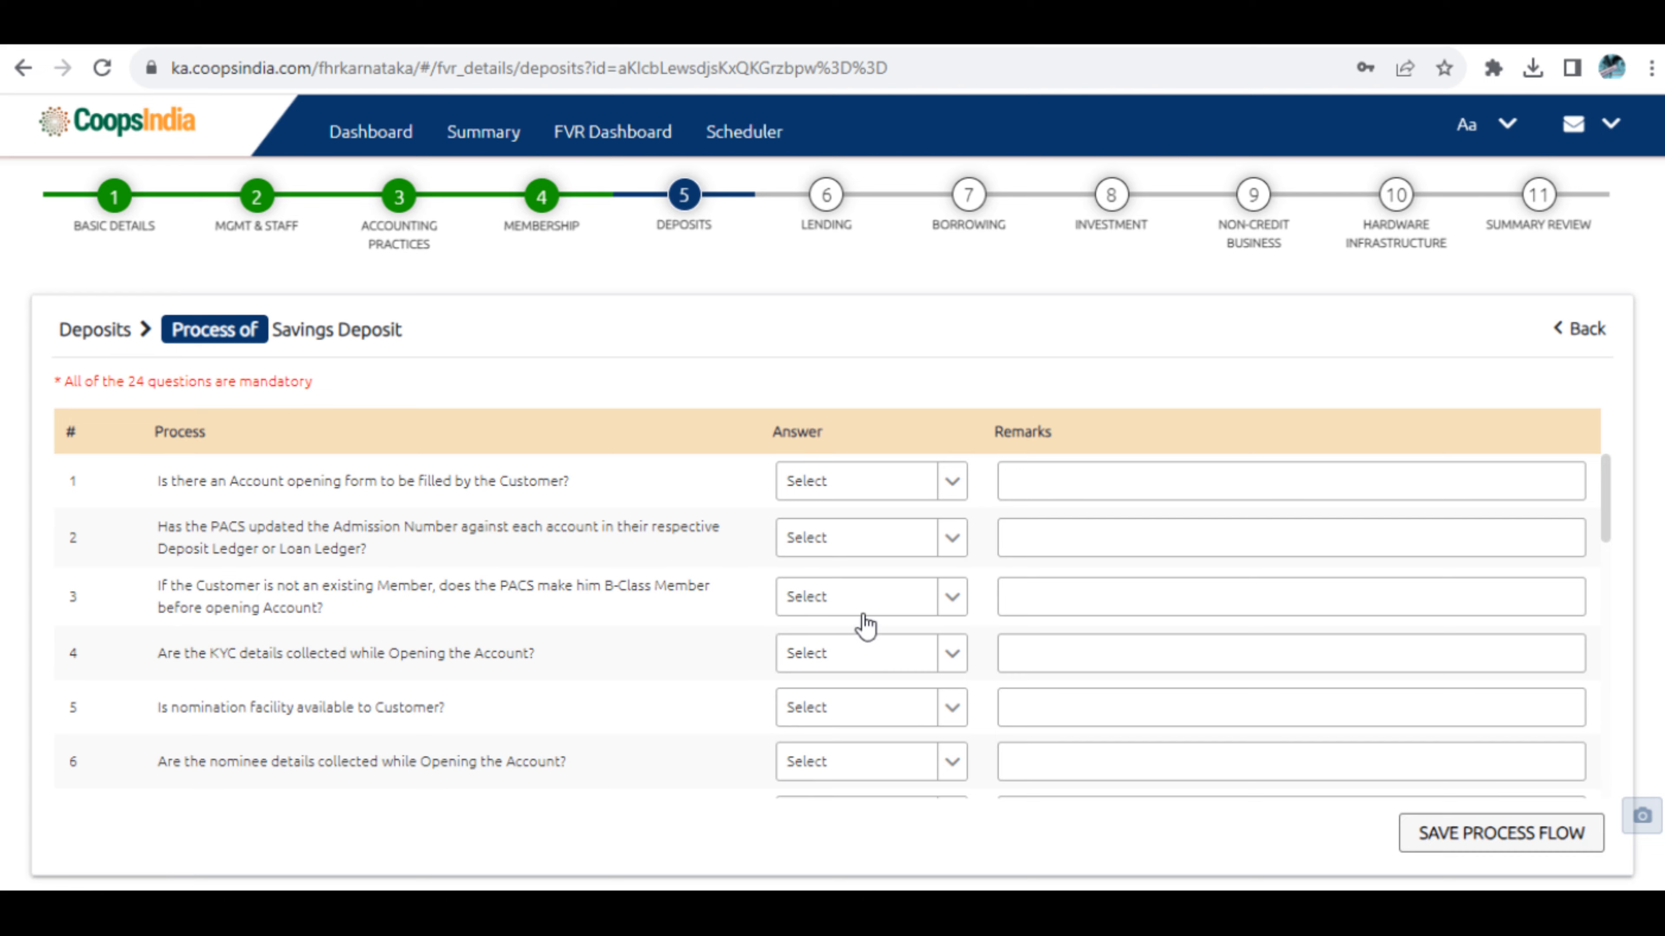
{"action": "scroll", "coordinate": [864, 624], "scroll_direction": "down", "scroll_amount": 10}
{"action": "scroll", "coordinate": [864, 624], "scroll_direction": "up", "scroll_amount": 3}
{"action": "scroll", "coordinate": [899, 680], "scroll_direction": "down", "scroll_amount": 3}
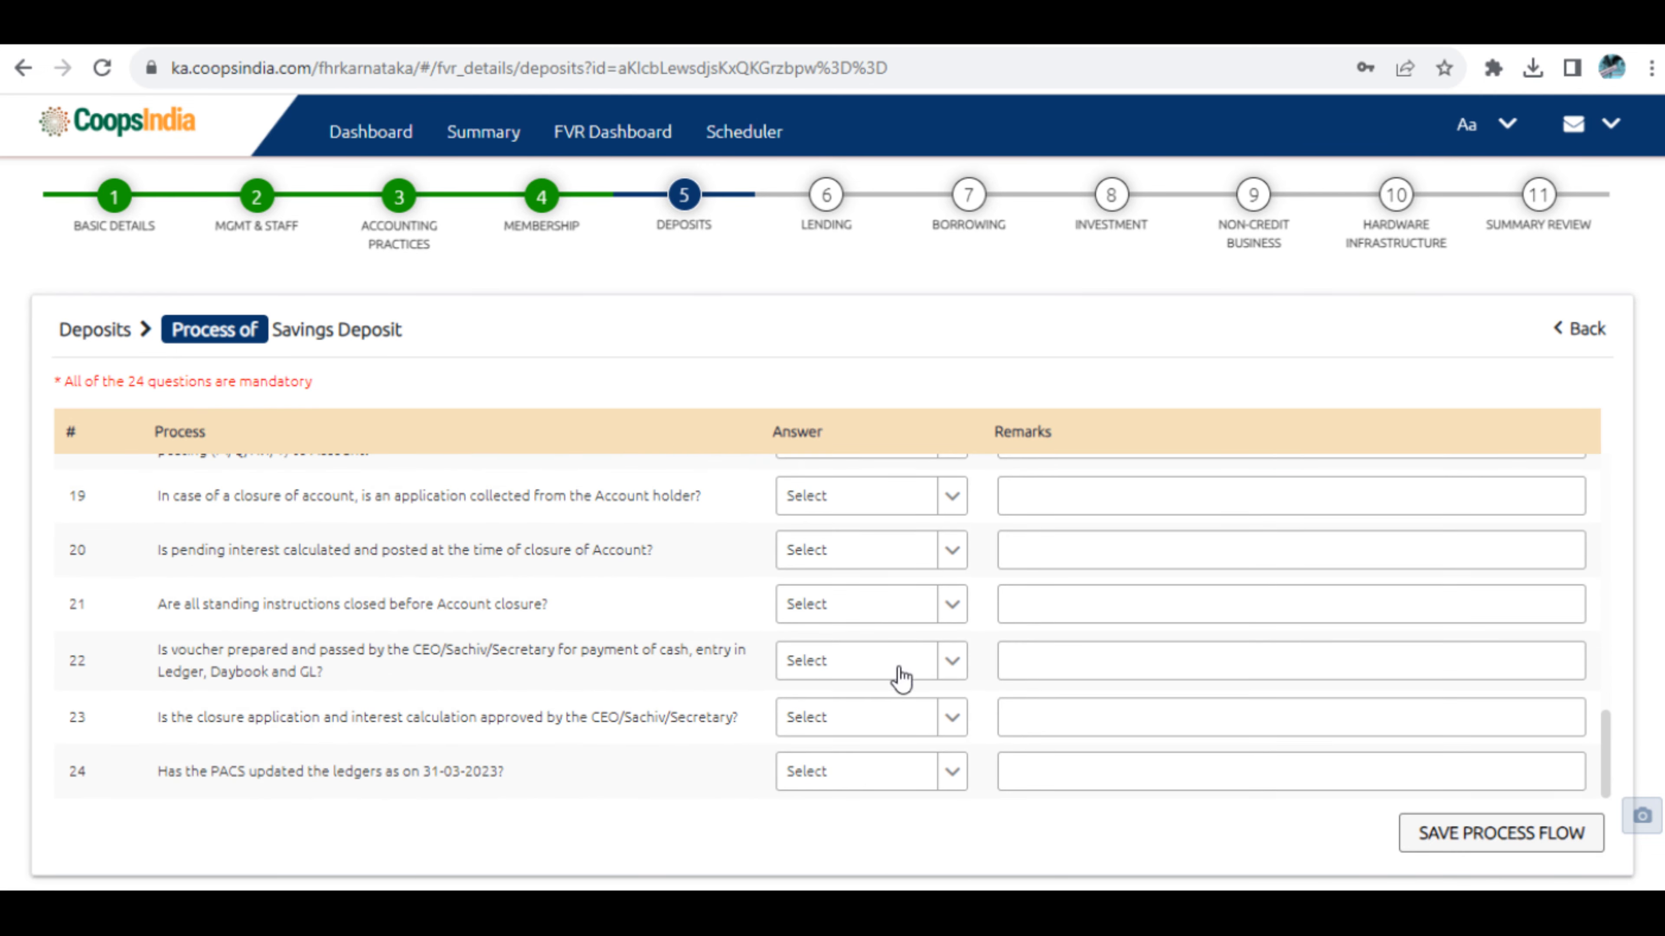
{"action": "scroll", "coordinate": [921, 684], "scroll_direction": "up", "scroll_amount": 9}
{"action": "scroll", "coordinate": [921, 684], "scroll_direction": "up", "scroll_amount": 2}
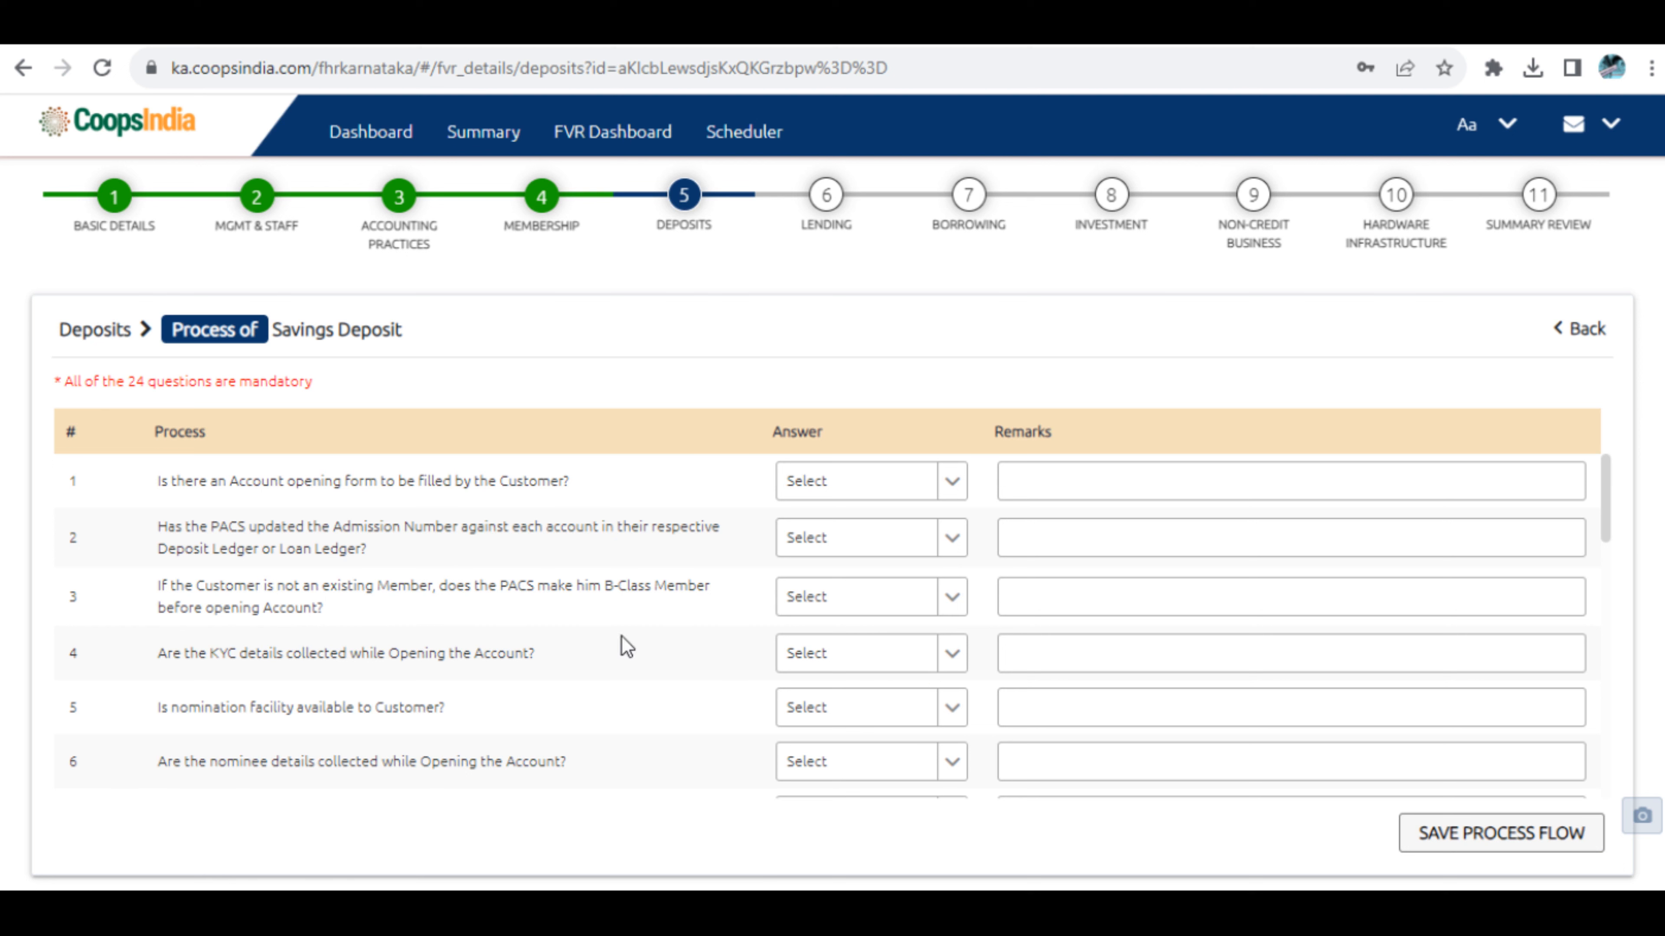
Answer Yes to question 1 on the account opening form and question 2 on the Admission Number being updated in the ledgers.
{"action": "left_click_drag", "start_coordinate": [151, 481], "coordinate": [578, 508]}
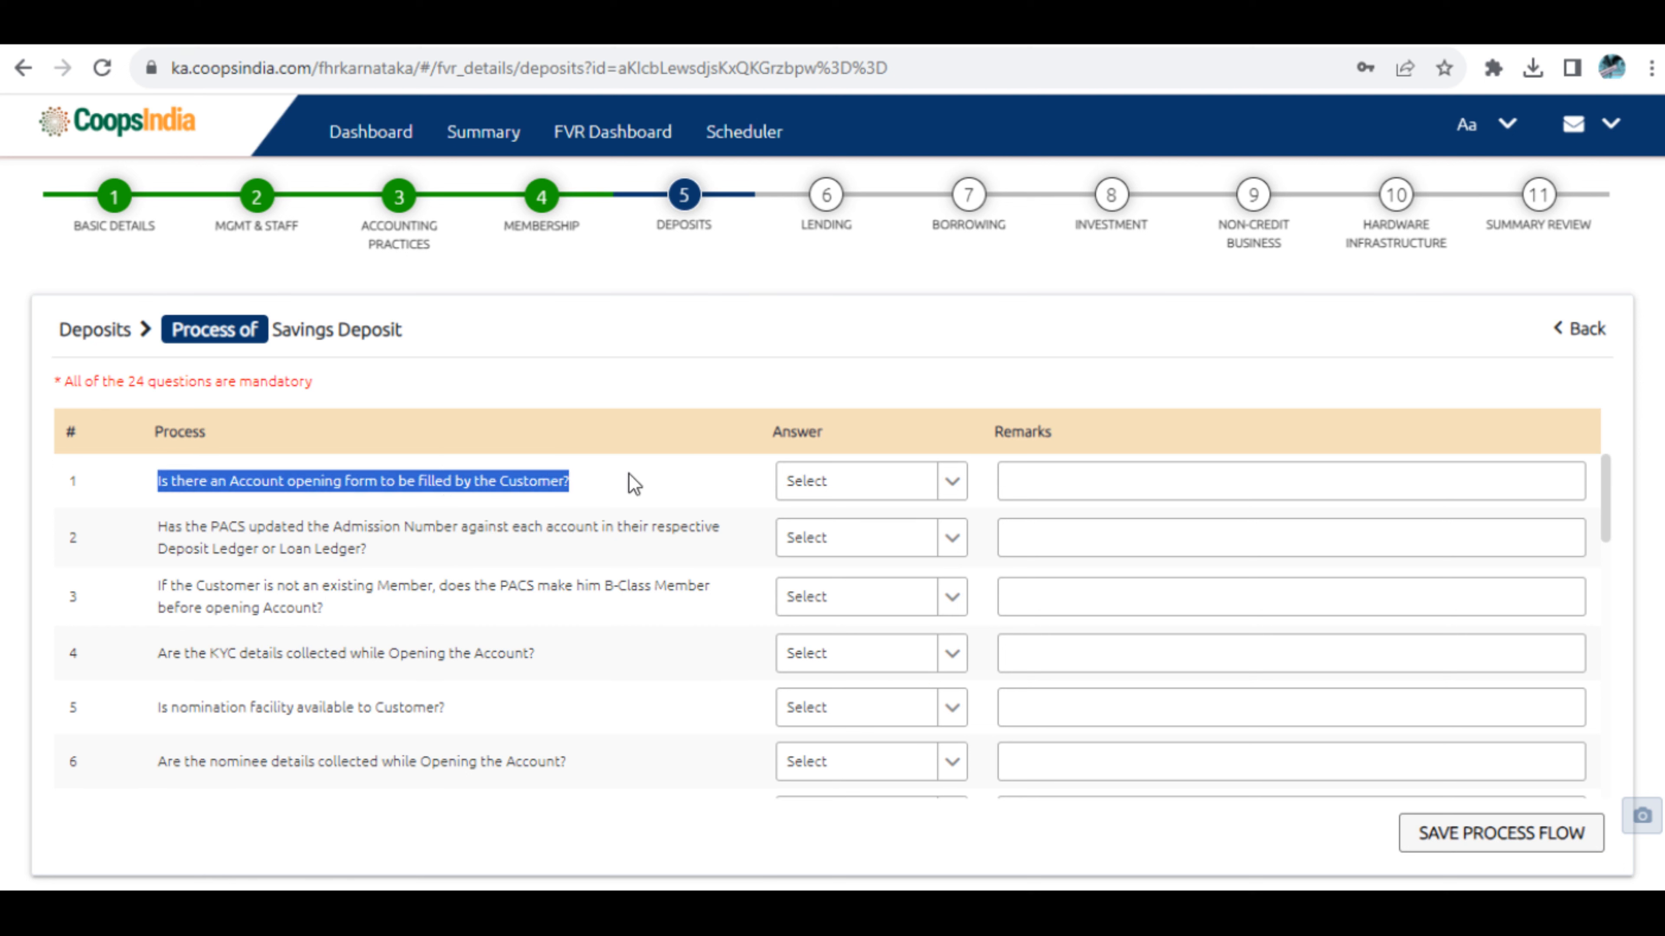
{"action": "left_click", "coordinate": [845, 488]}
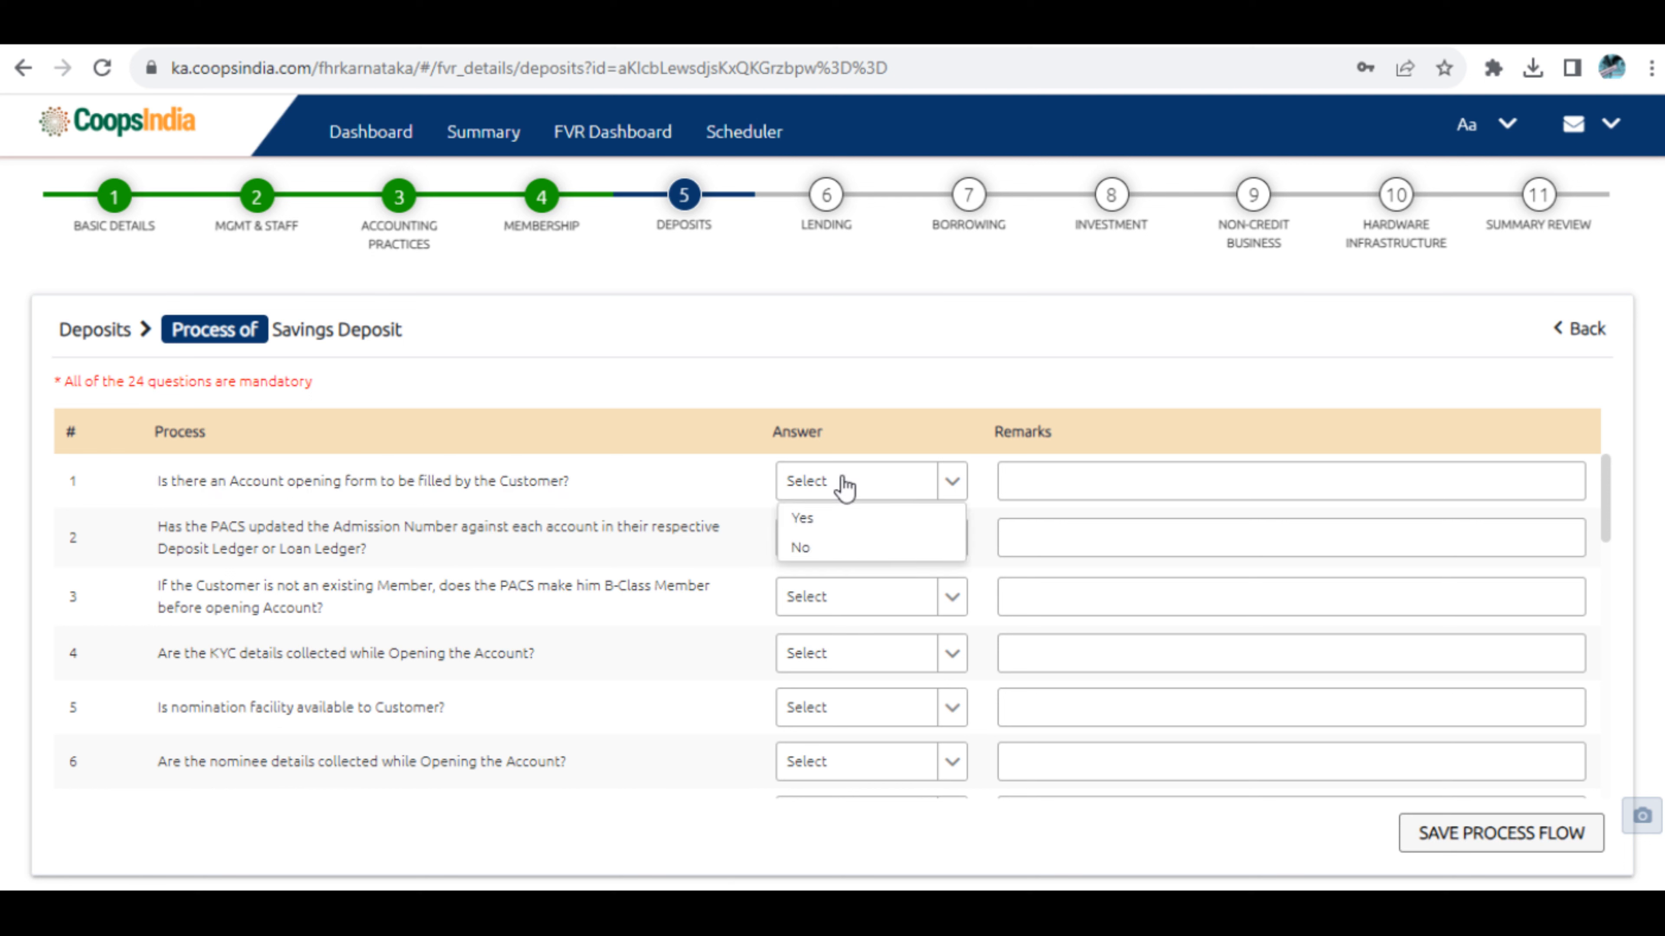
{"action": "left_click", "coordinate": [802, 521]}
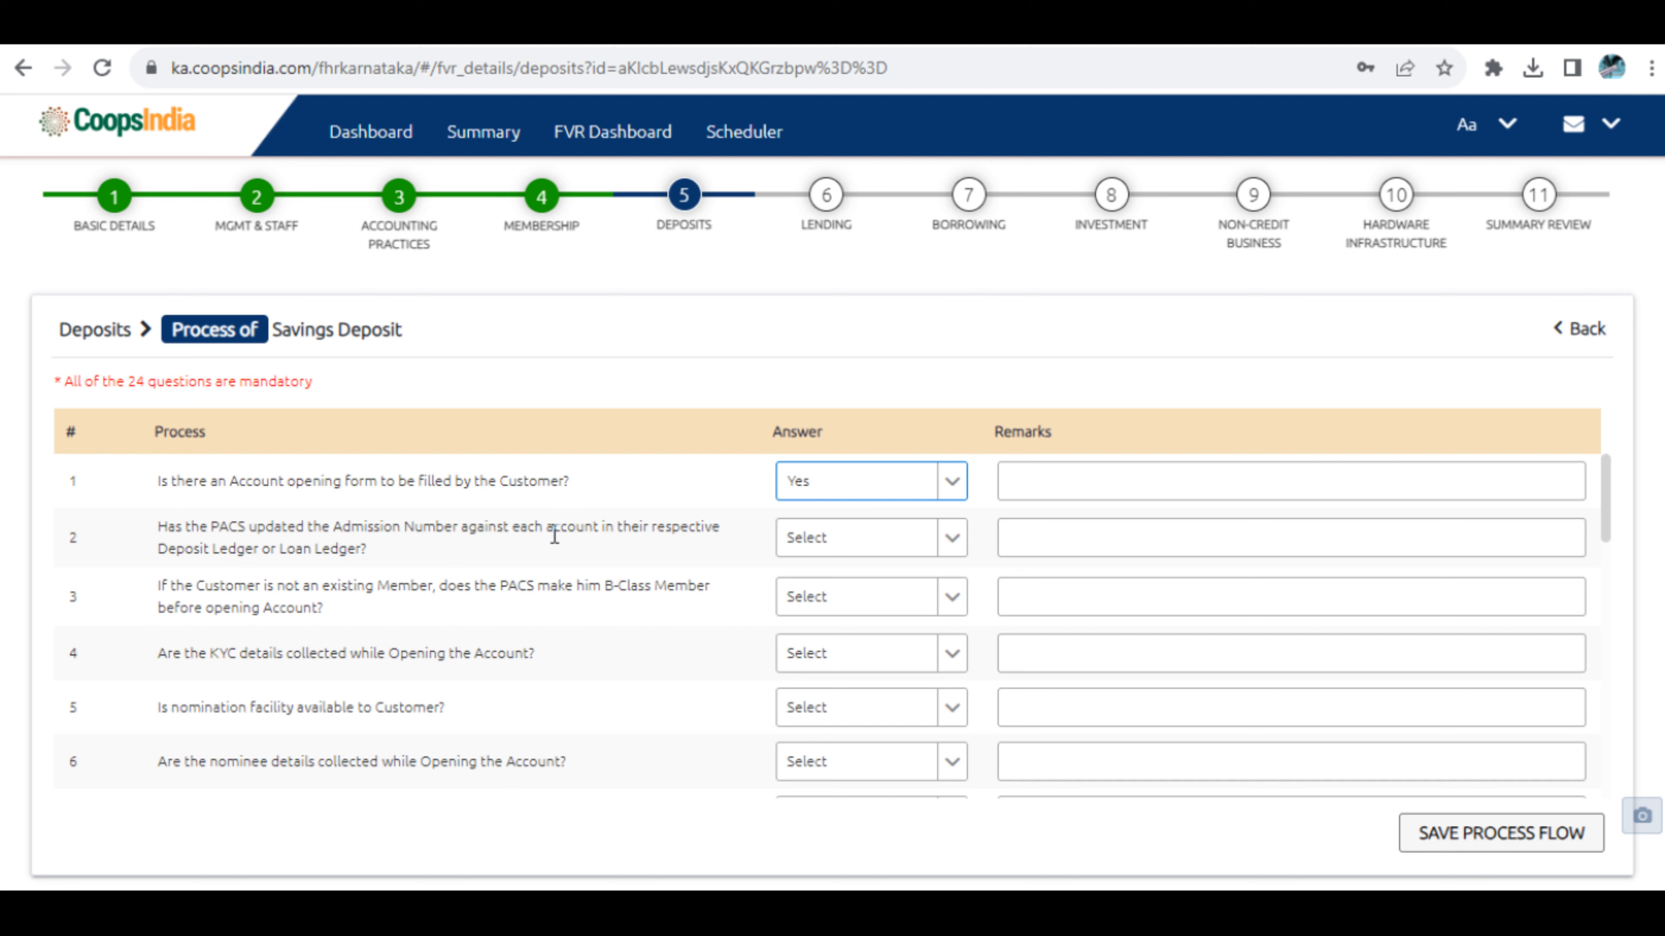
{"action": "left_click_drag", "start_coordinate": [184, 549], "coordinate": [338, 574]}
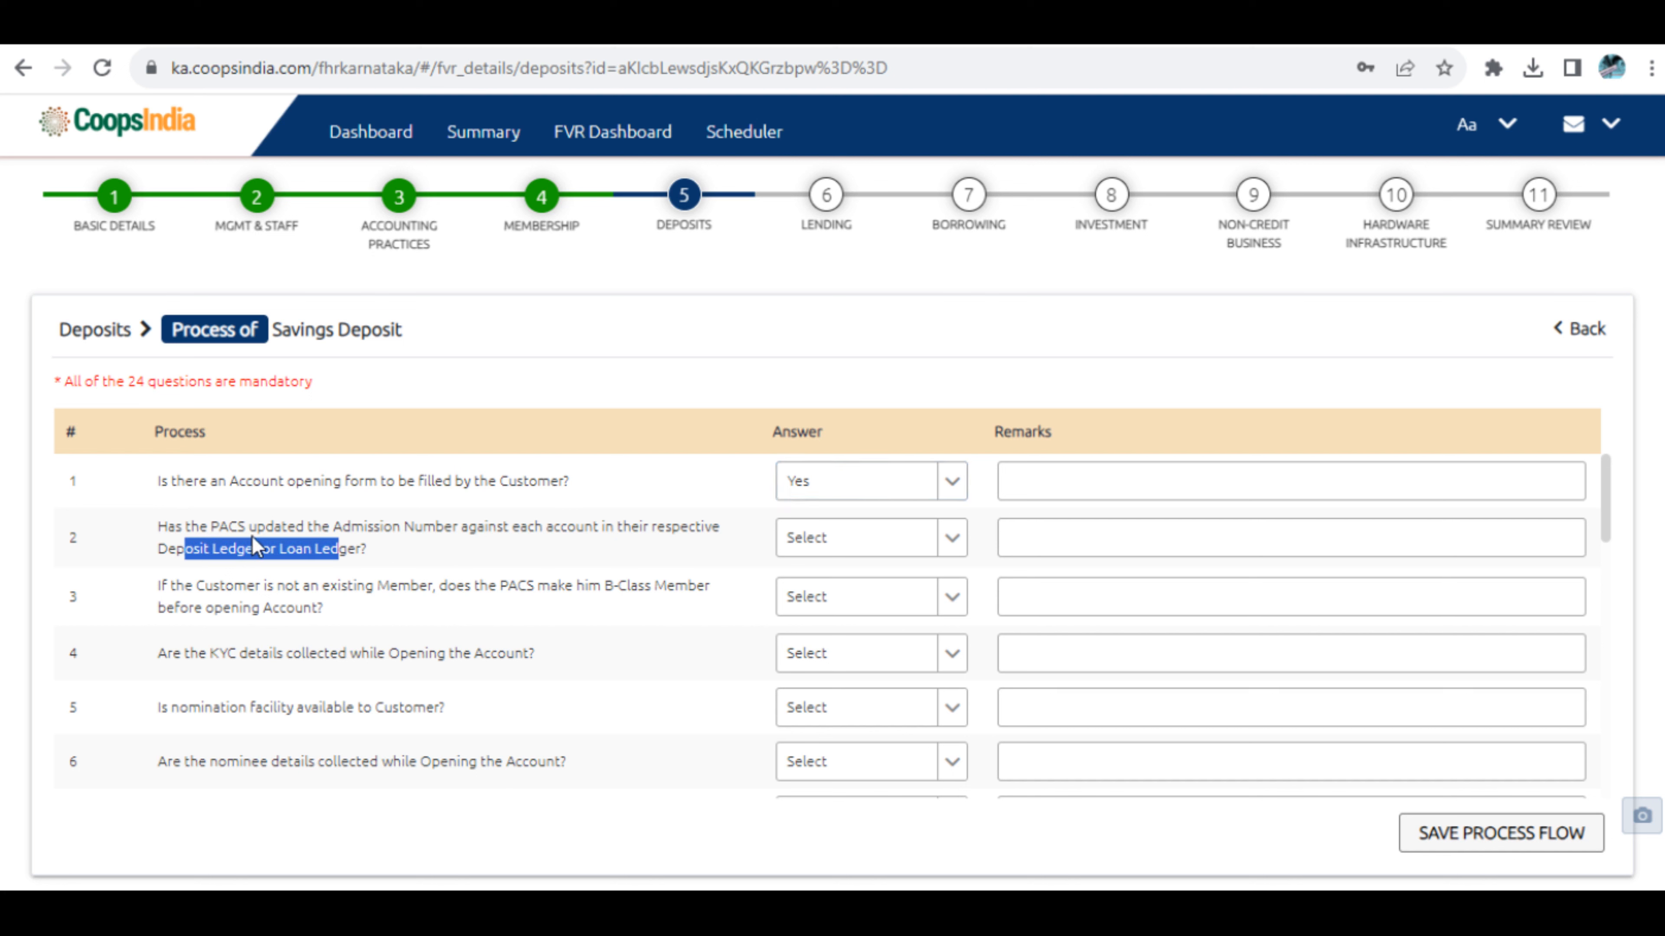
{"action": "left_click", "coordinate": [871, 543]}
{"action": "left_click", "coordinate": [804, 575]}
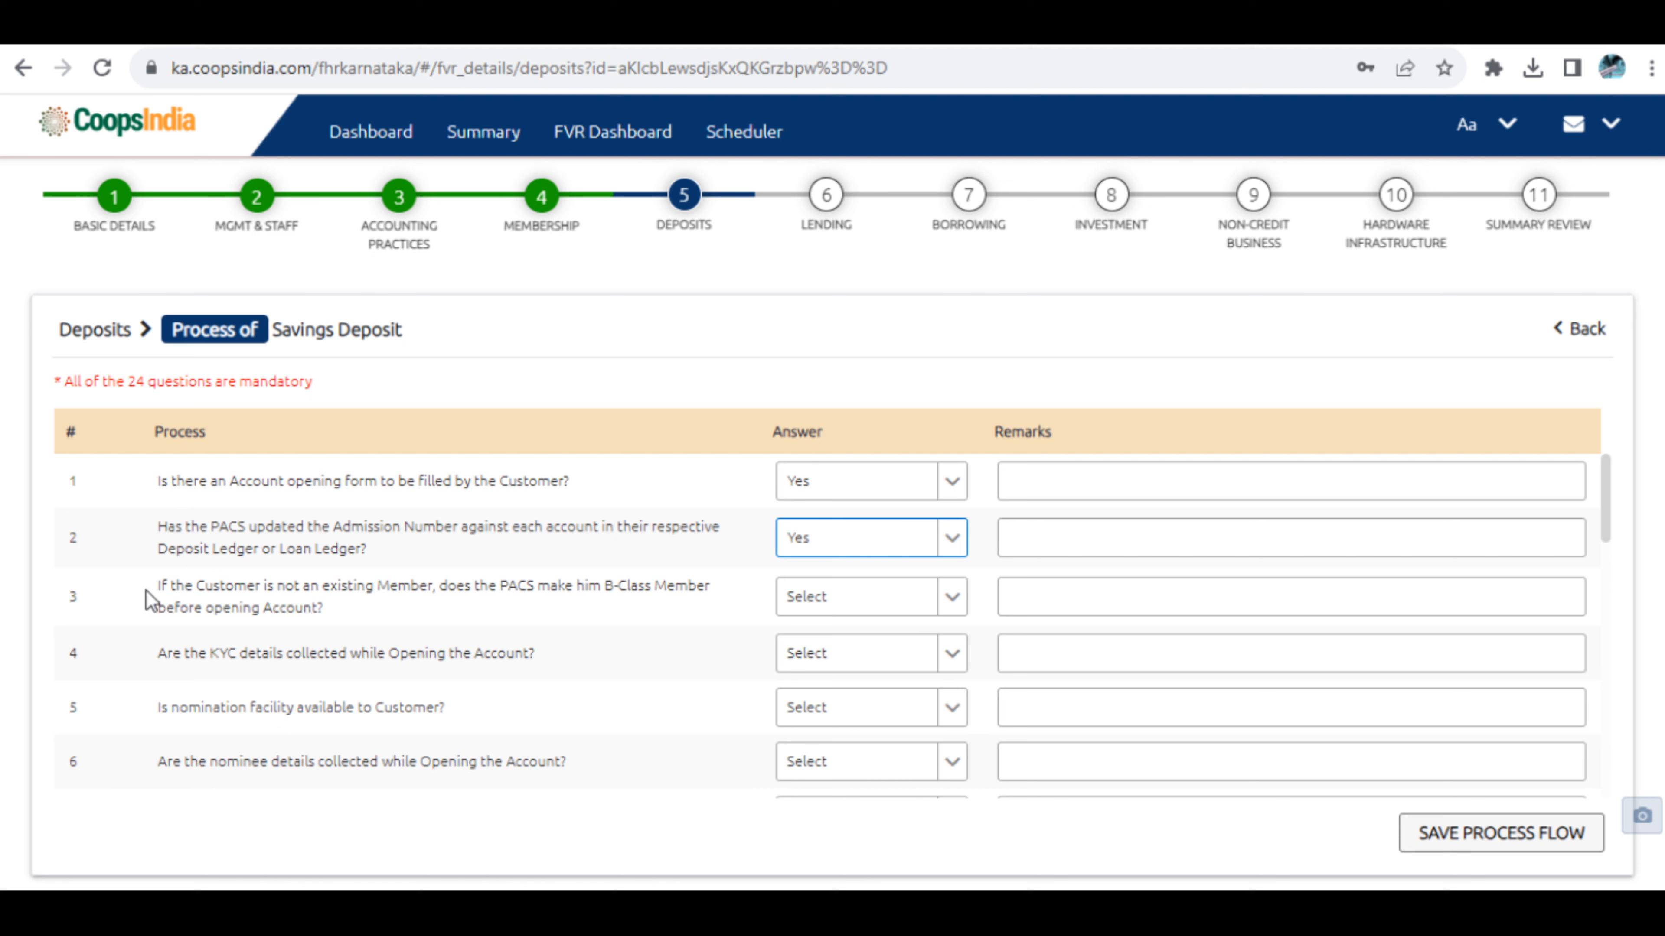
Answer Yes to question 3 on making a non-member customer a B-Class Member before opening the account.
{"action": "left_click", "coordinate": [192, 583]}
{"action": "left_click_drag", "start_coordinate": [192, 583], "coordinate": [434, 585]}
{"action": "left_click_drag", "start_coordinate": [576, 585], "coordinate": [696, 585]}
{"action": "left_click_drag", "start_coordinate": [166, 607], "coordinate": [312, 608]}
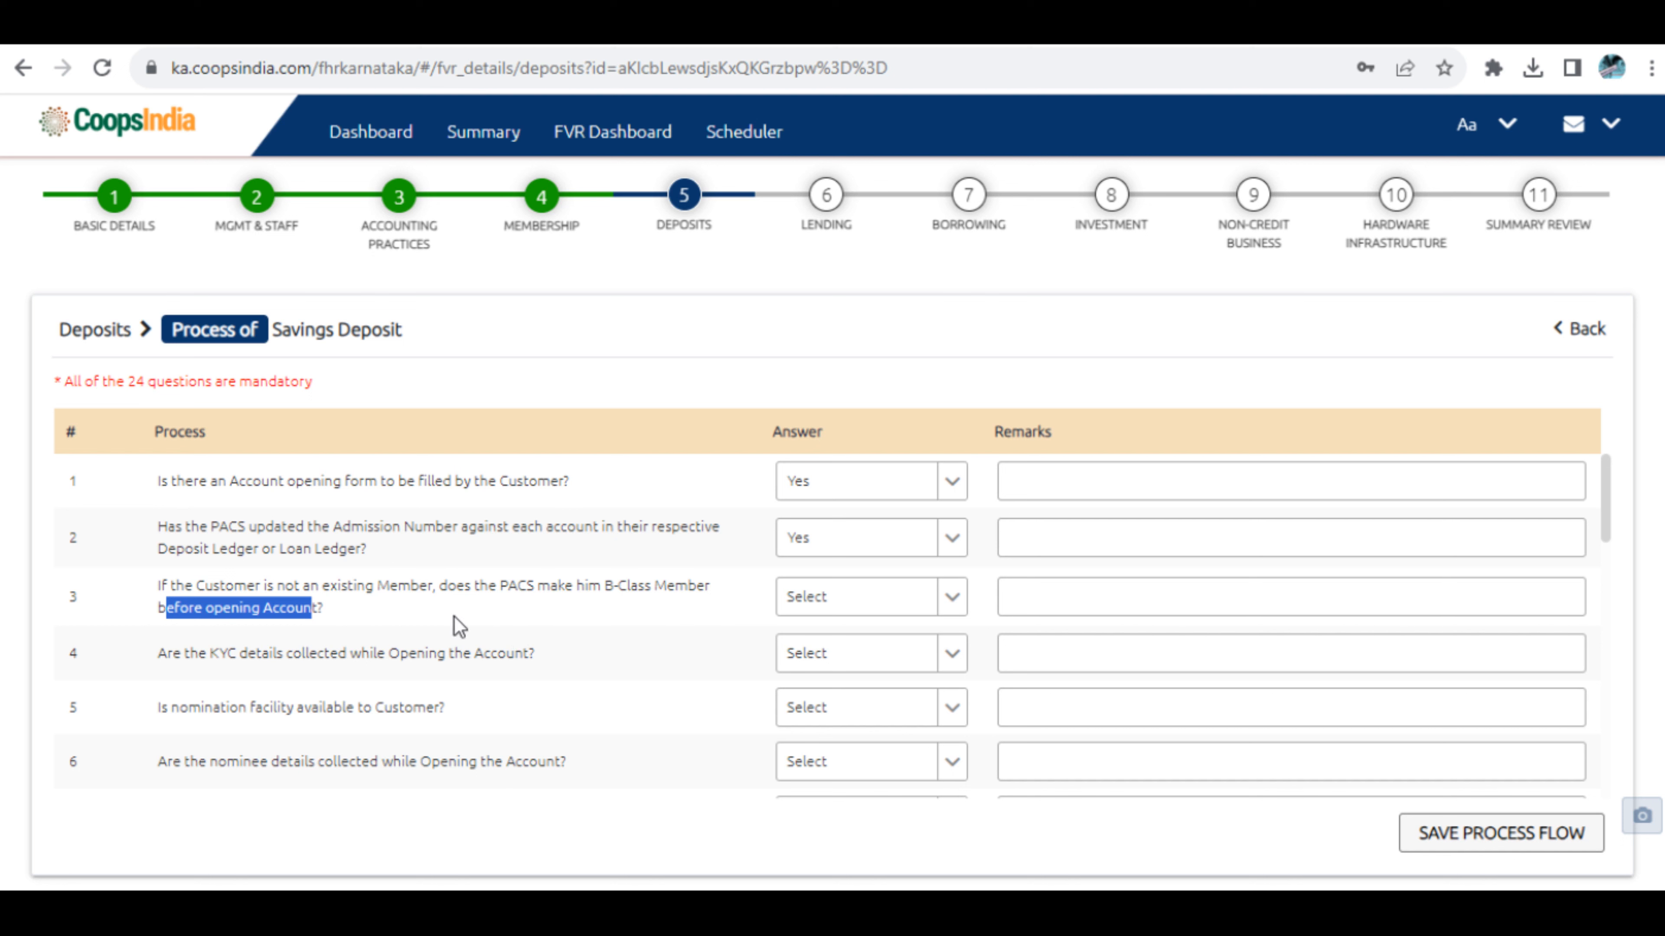
{"action": "left_click", "coordinate": [818, 605]}
{"action": "left_click", "coordinate": [820, 606]}
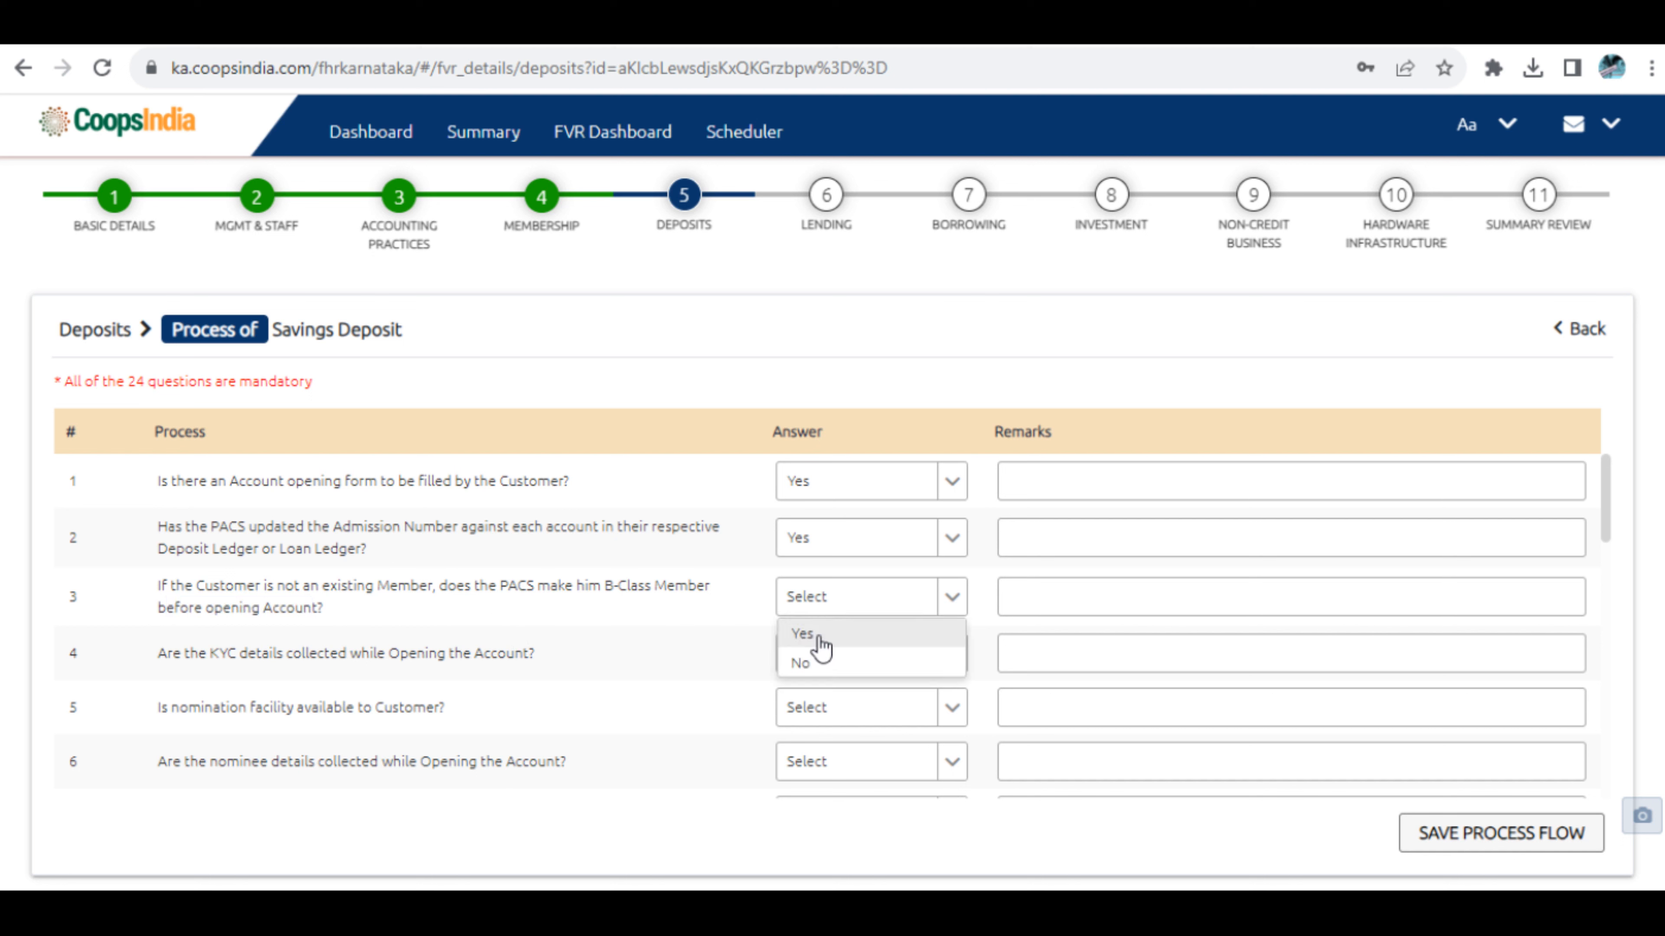
{"action": "left_click", "coordinate": [815, 634]}
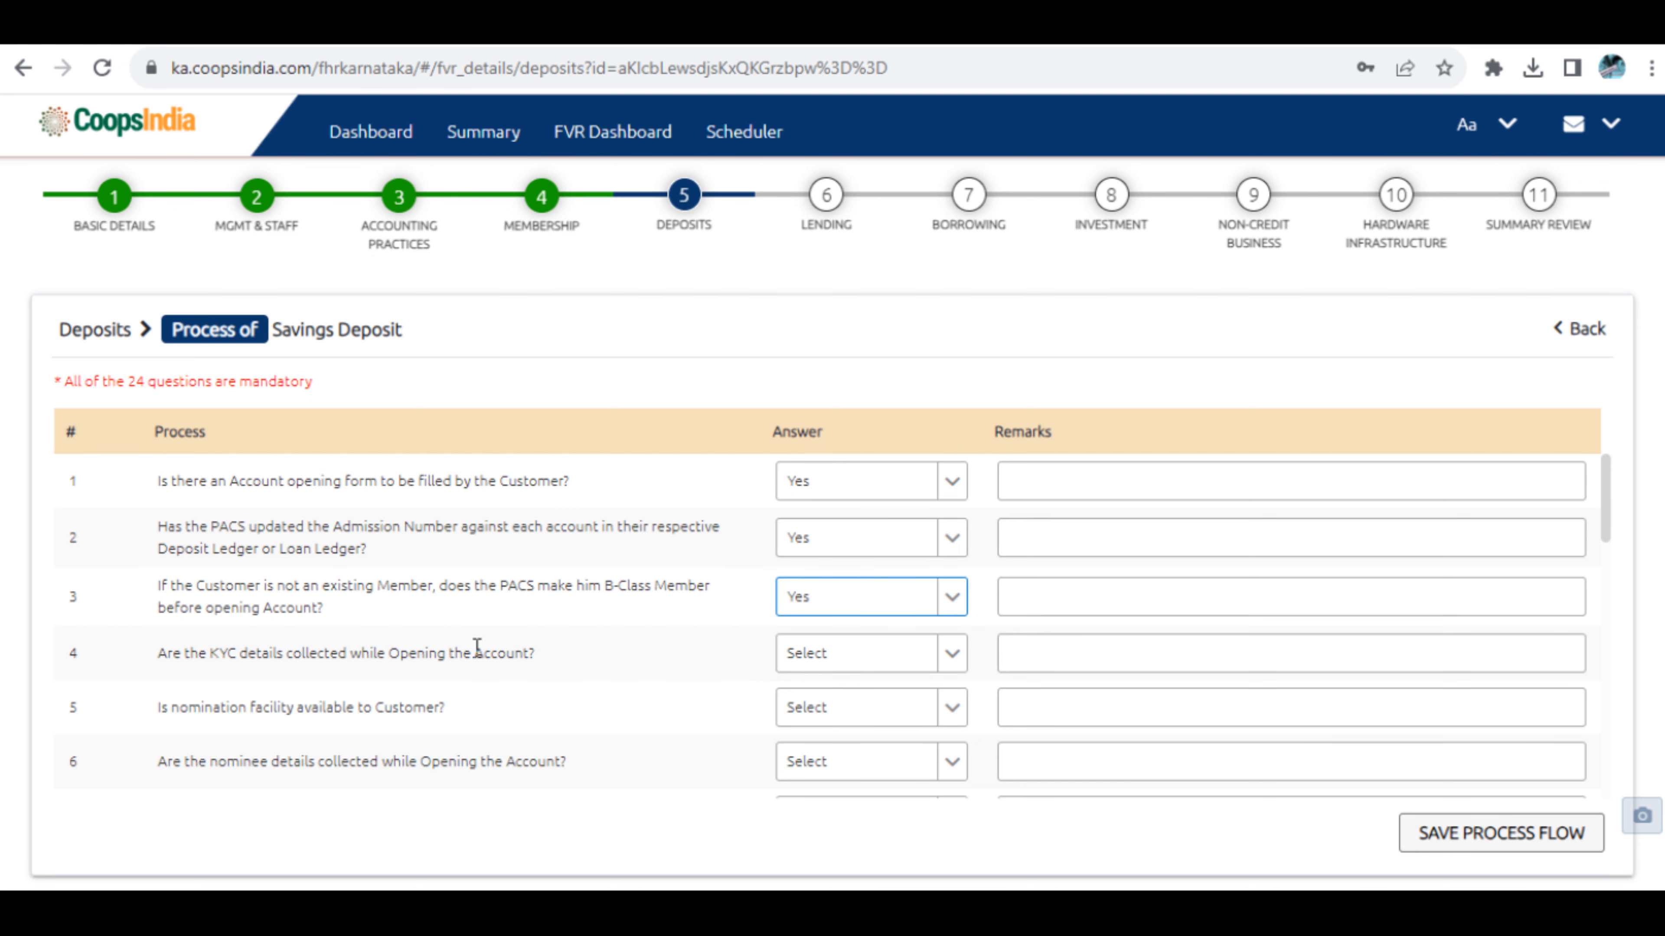
Answer Yes to question 4 on collecting KYC details and question 5 on the nomination facility.
{"action": "scroll", "coordinate": [478, 646], "scroll_direction": "down", "scroll_amount": 2}
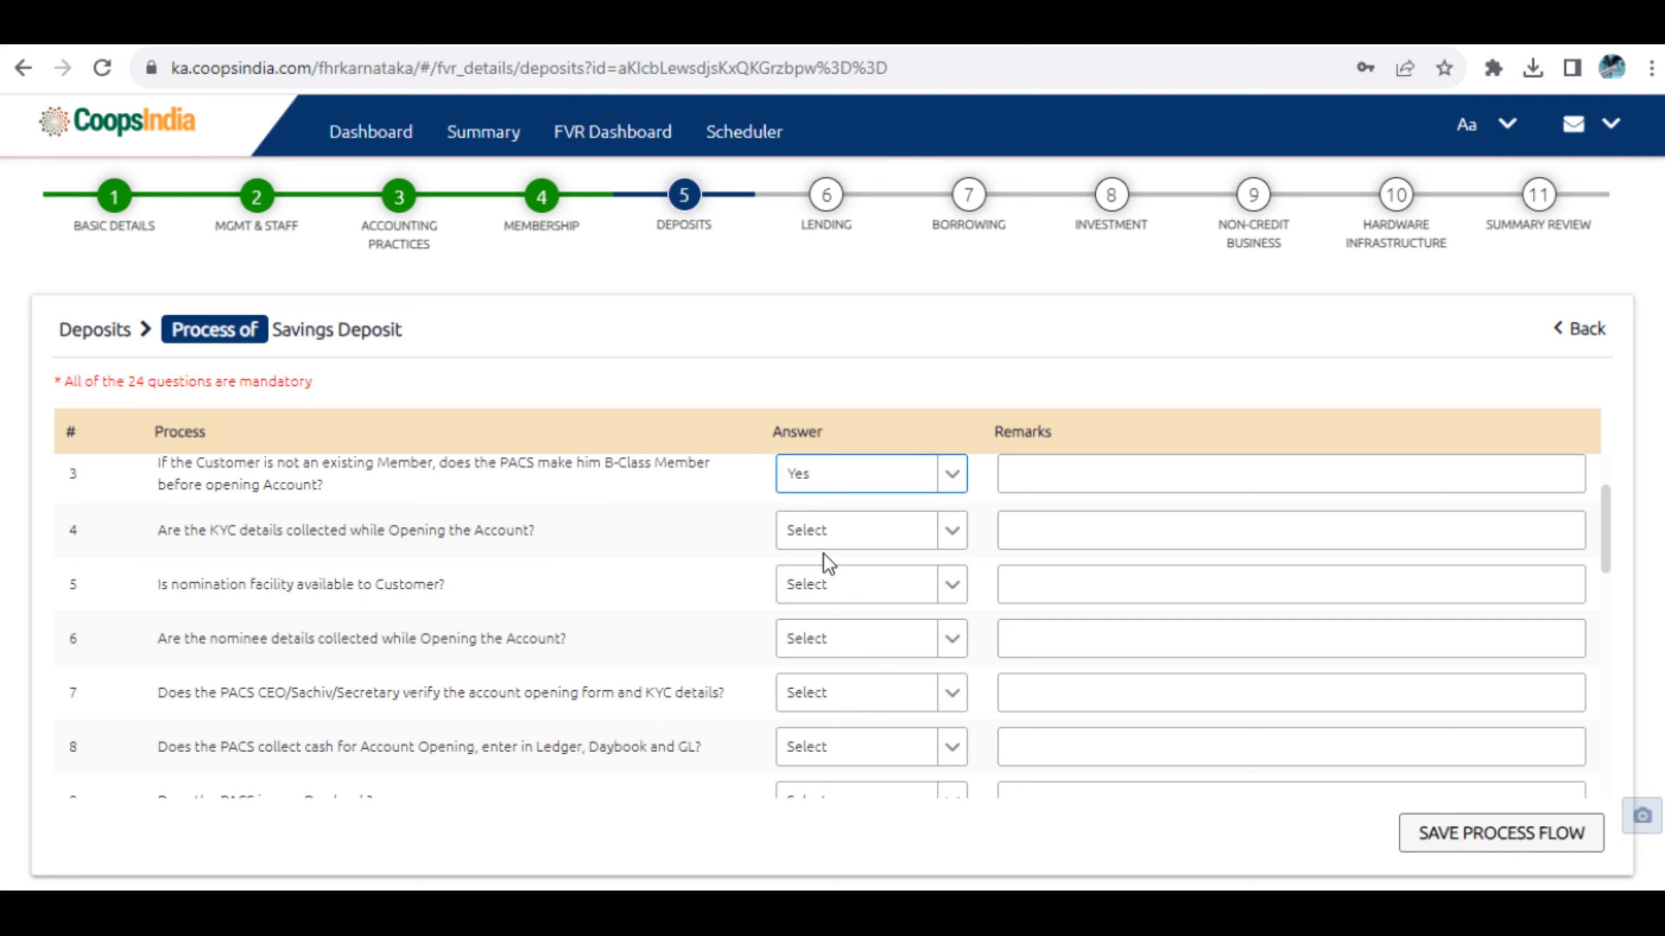
{"action": "left_click", "coordinate": [855, 543]}
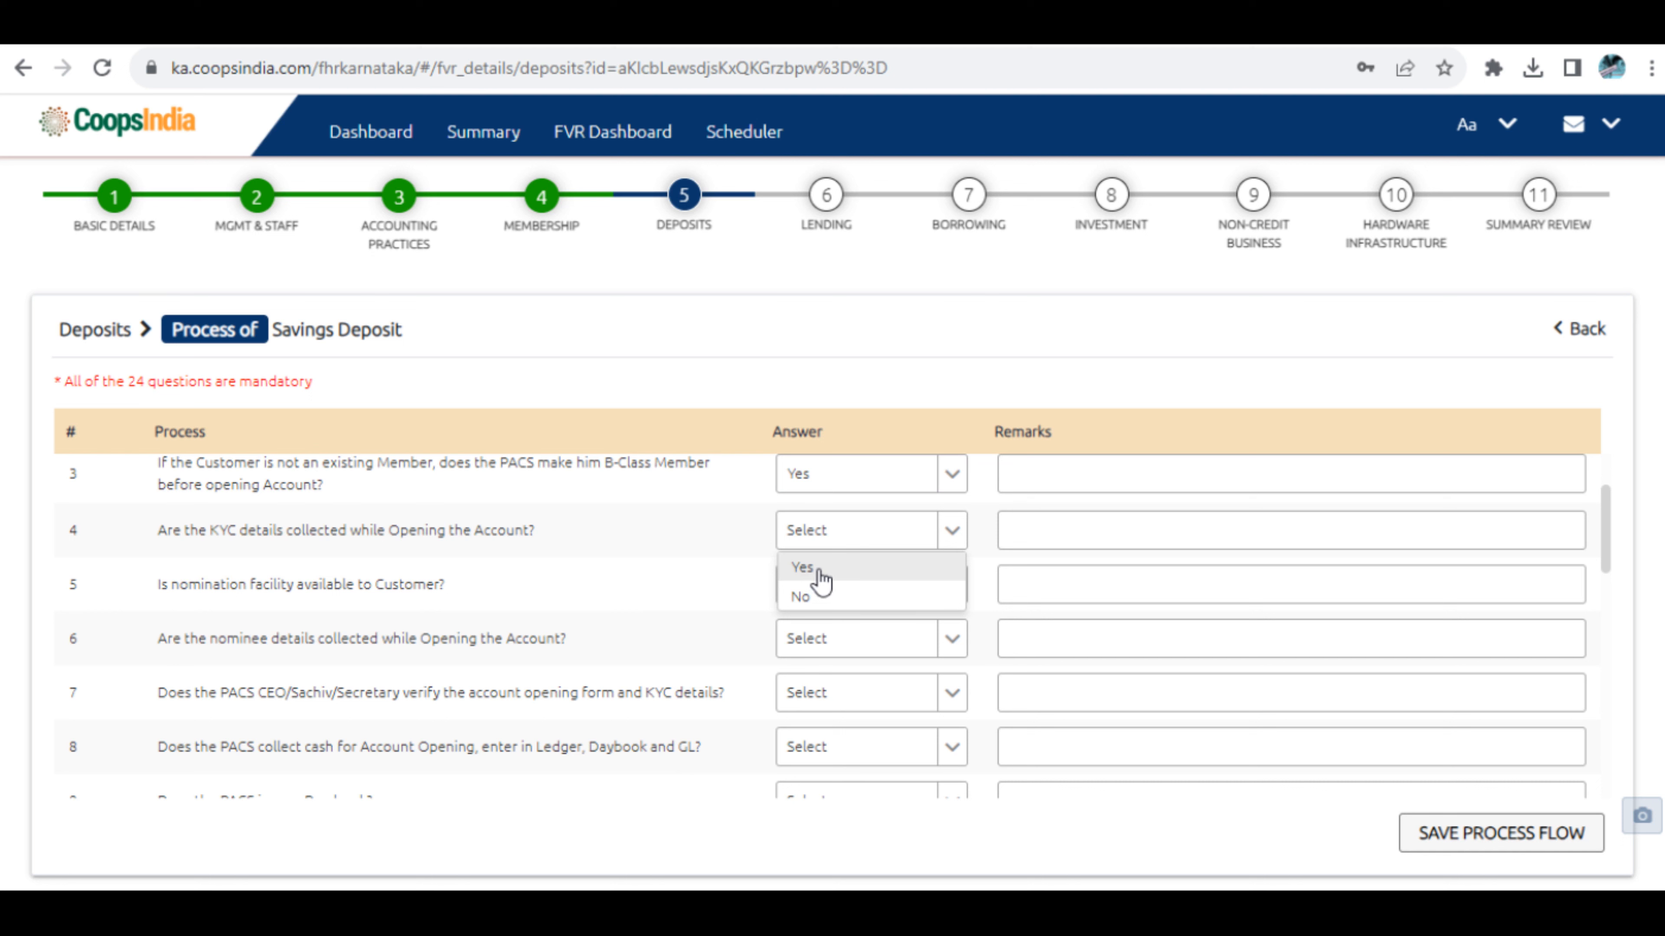
{"action": "left_click", "coordinate": [451, 503]}
{"action": "left_click_drag", "start_coordinate": [198, 530], "coordinate": [360, 524]}
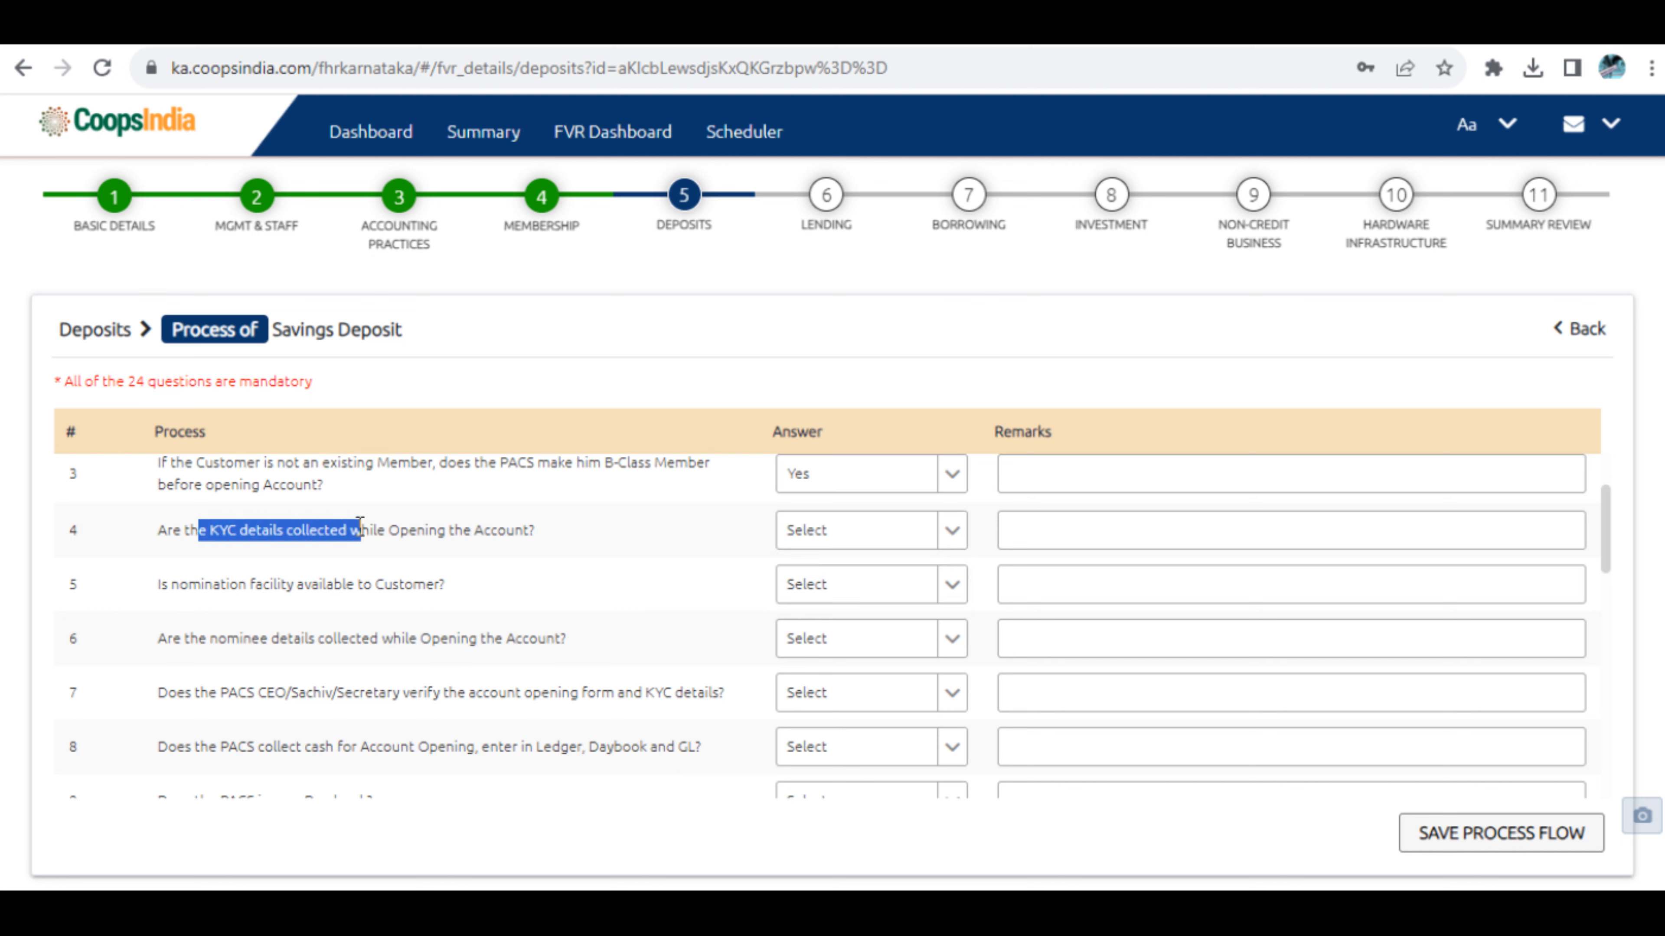
{"action": "left_click", "coordinate": [808, 542]}
{"action": "left_click", "coordinate": [824, 572]}
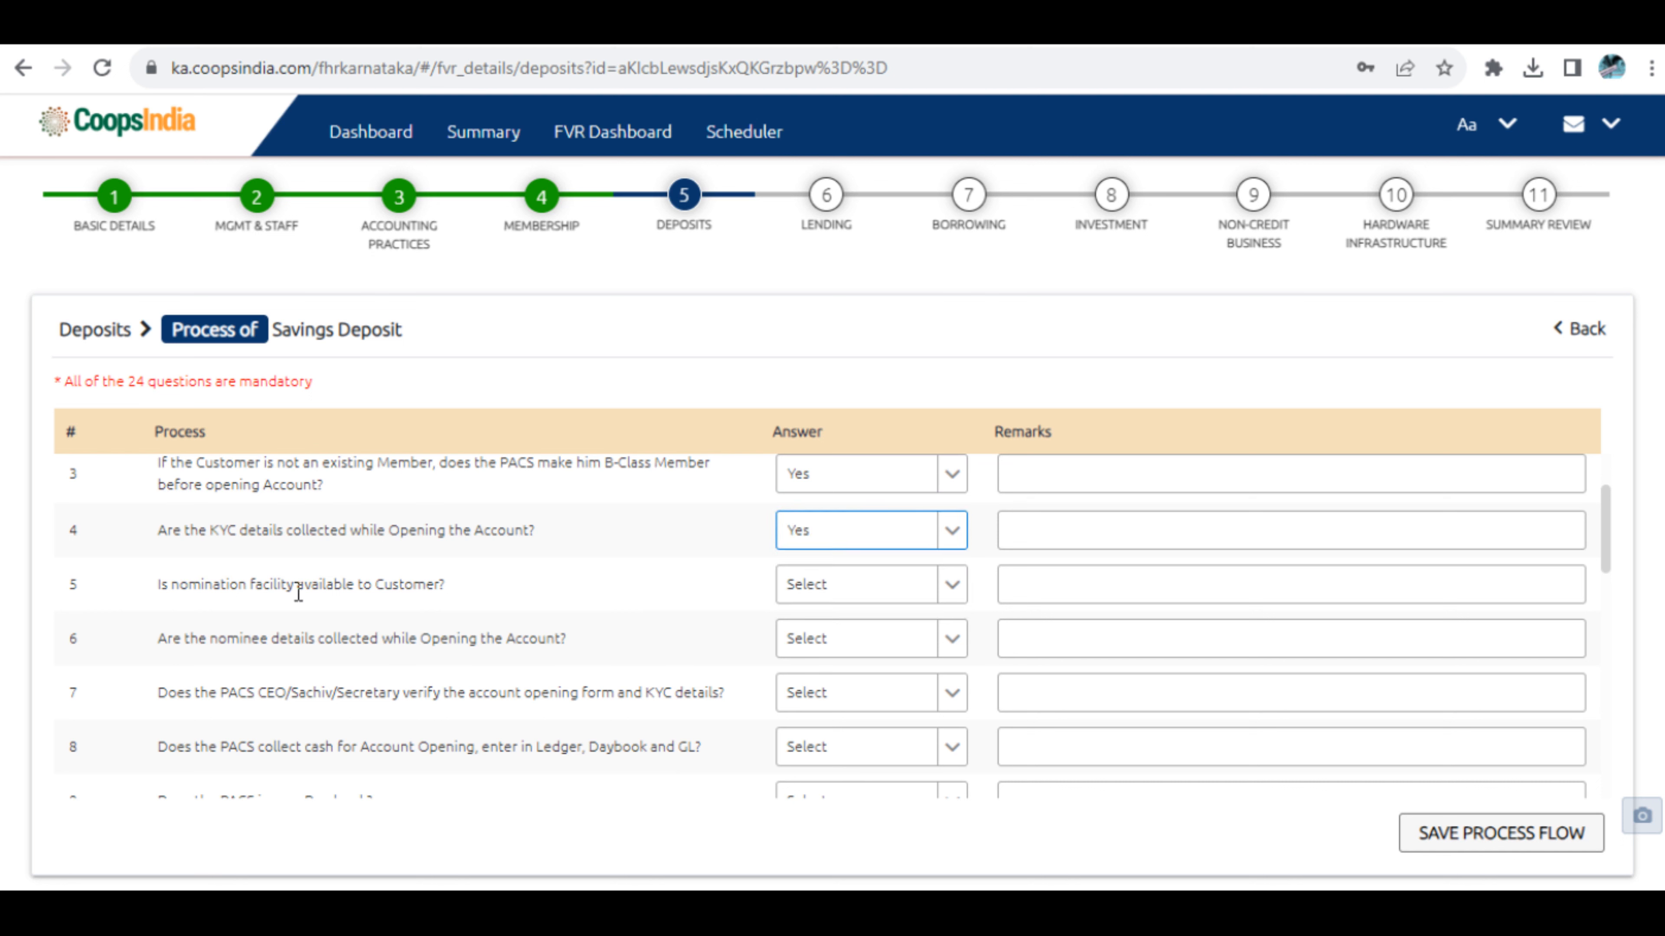
{"action": "left_click_drag", "start_coordinate": [180, 585], "coordinate": [304, 585]}
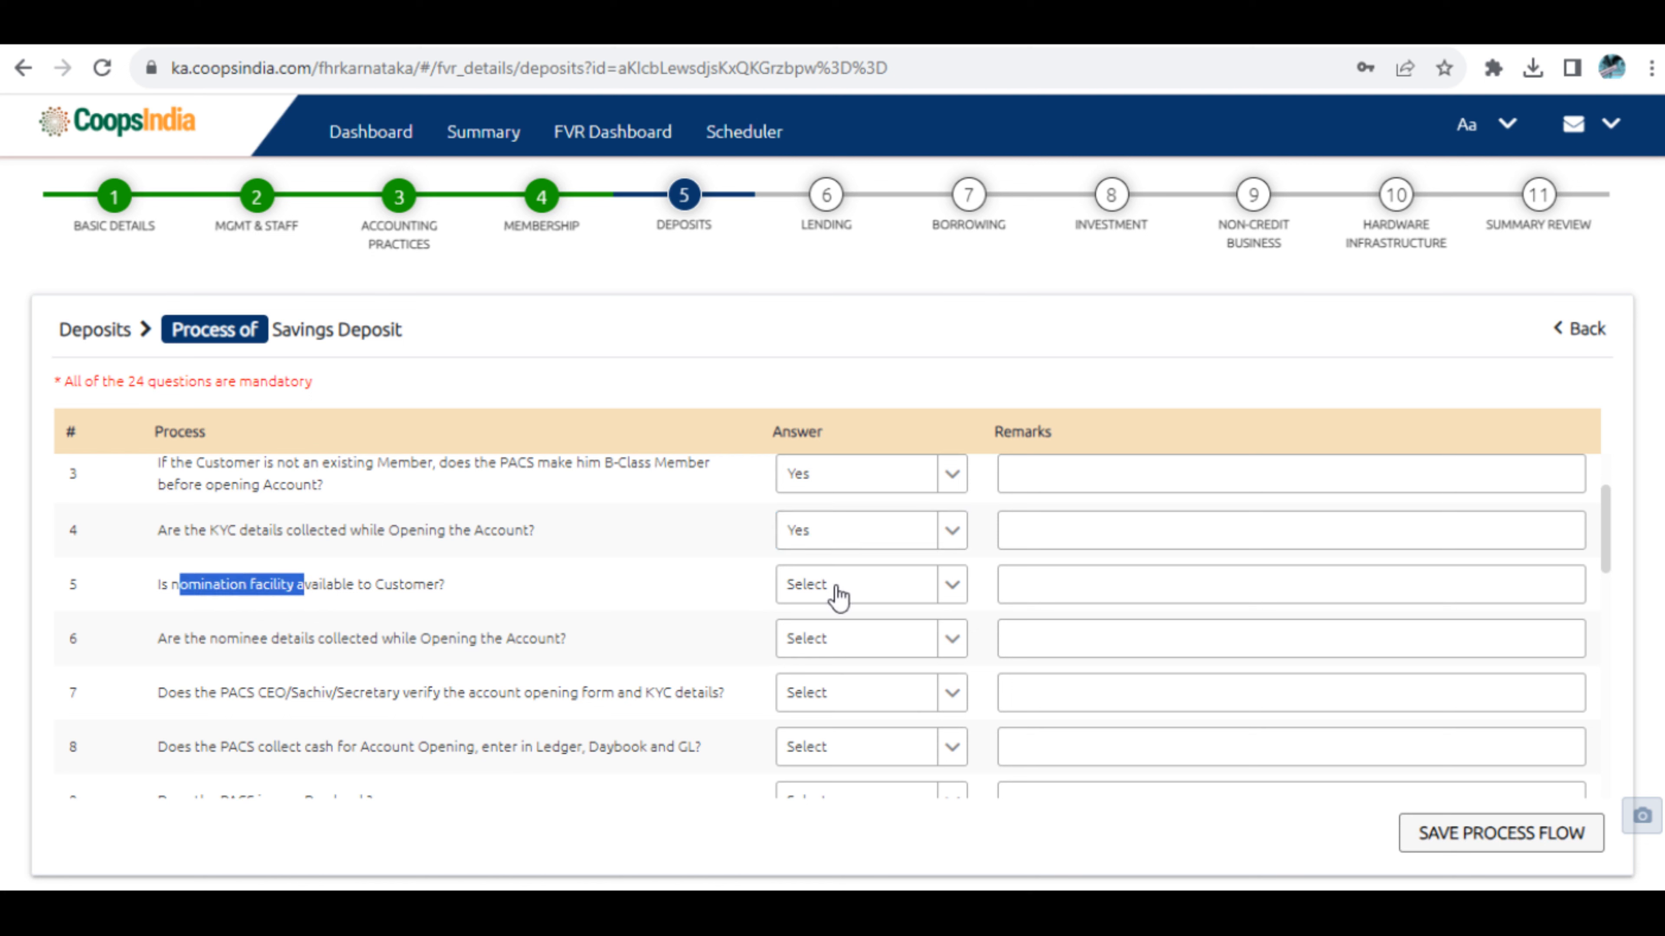
{"action": "left_click", "coordinate": [839, 593]}
{"action": "left_click", "coordinate": [813, 623]}
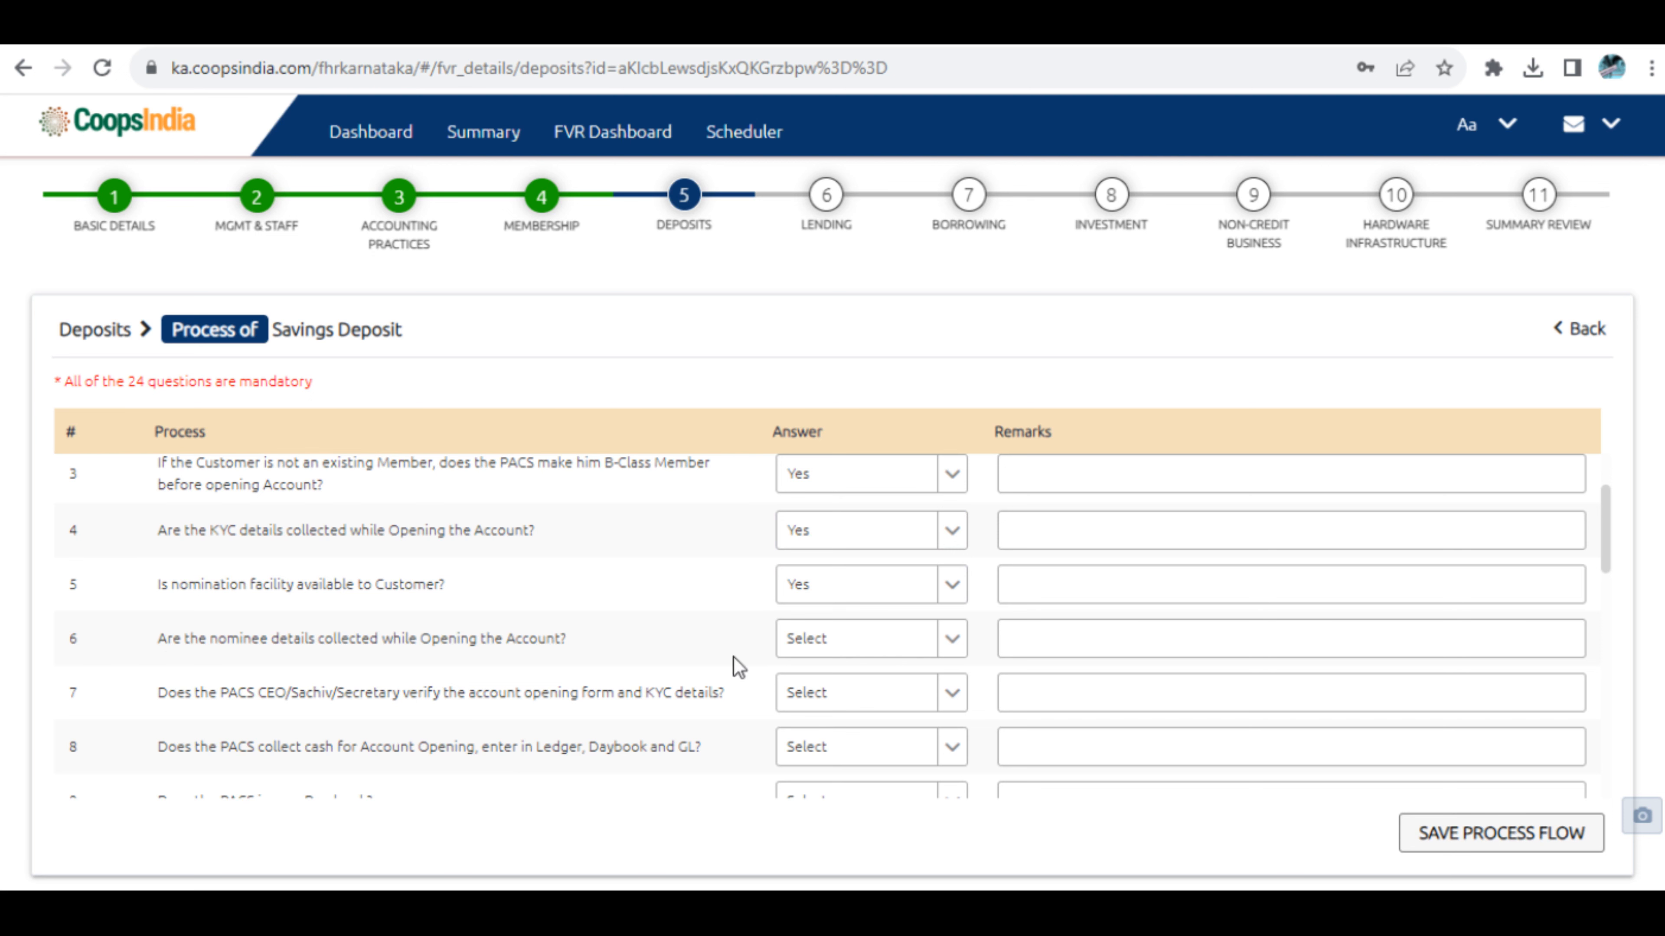
Answer Yes to question 6 on collecting nominee details and question 7 on verifying the opening form and KYC details.
{"action": "left_click", "coordinate": [813, 647]}
{"action": "left_click", "coordinate": [812, 677]}
{"action": "left_click_drag", "start_coordinate": [265, 694], "coordinate": [357, 695]}
{"action": "left_click_drag", "start_coordinate": [534, 710], "coordinate": [655, 712]}
{"action": "left_click", "coordinate": [823, 696]}
{"action": "left_click", "coordinate": [801, 729]}
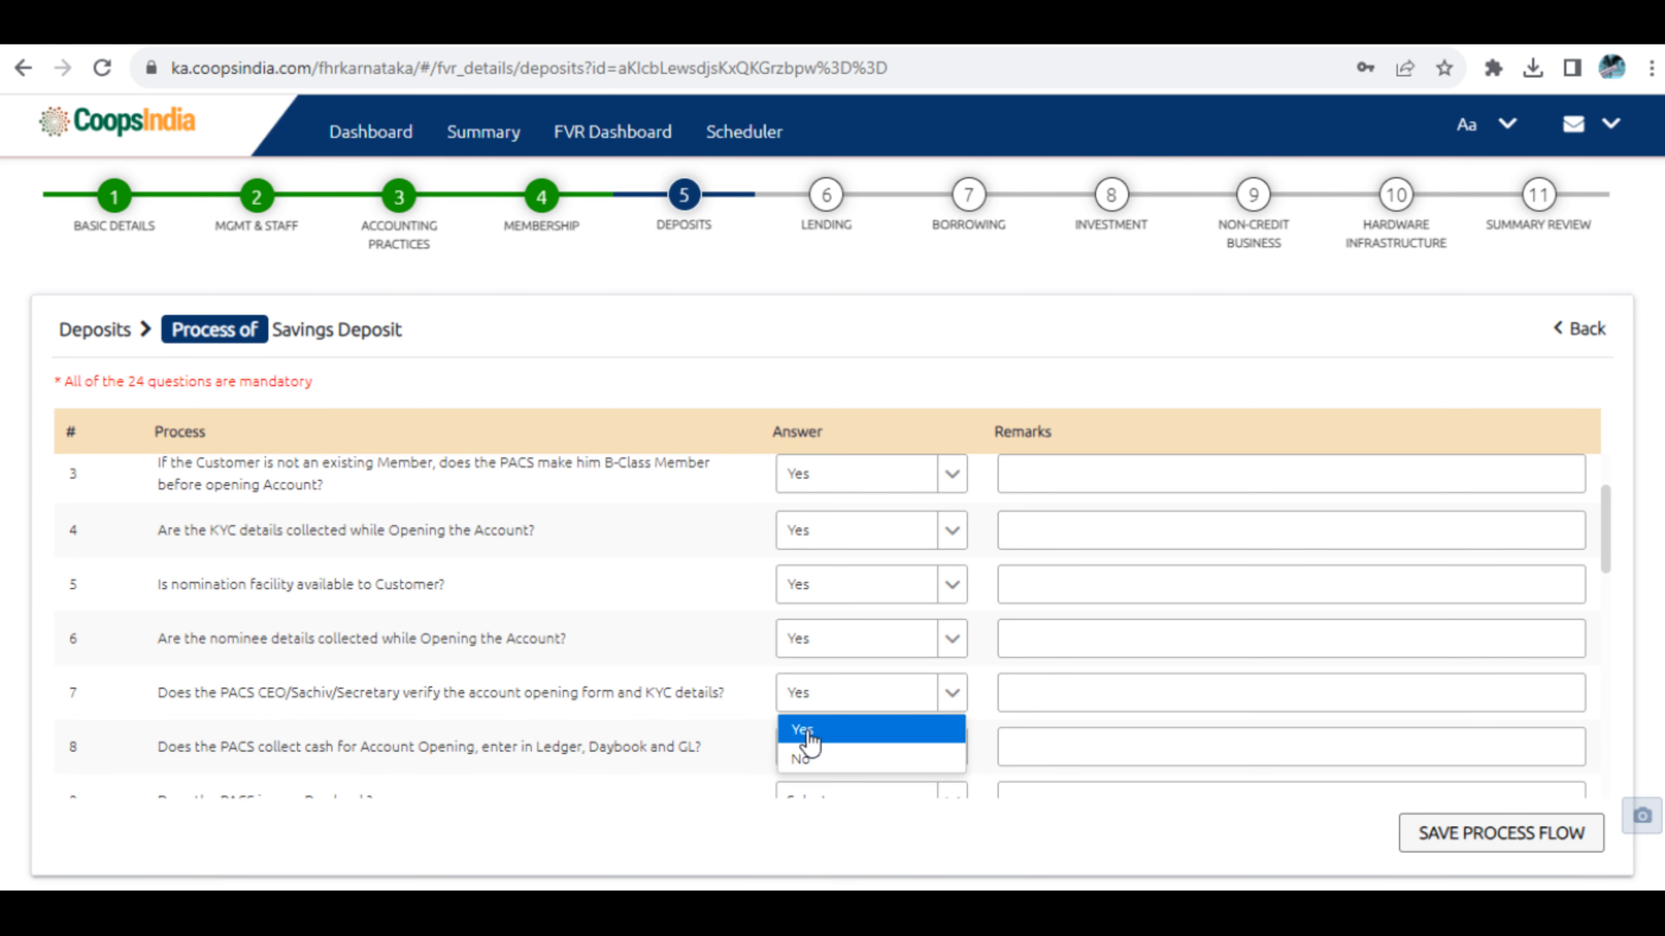
Answer Yes to question 8 on collecting cash for account opening and entering it in Ledger, Daybook and GL.
{"action": "scroll", "coordinate": [557, 714], "scroll_direction": "down", "scroll_amount": 2}
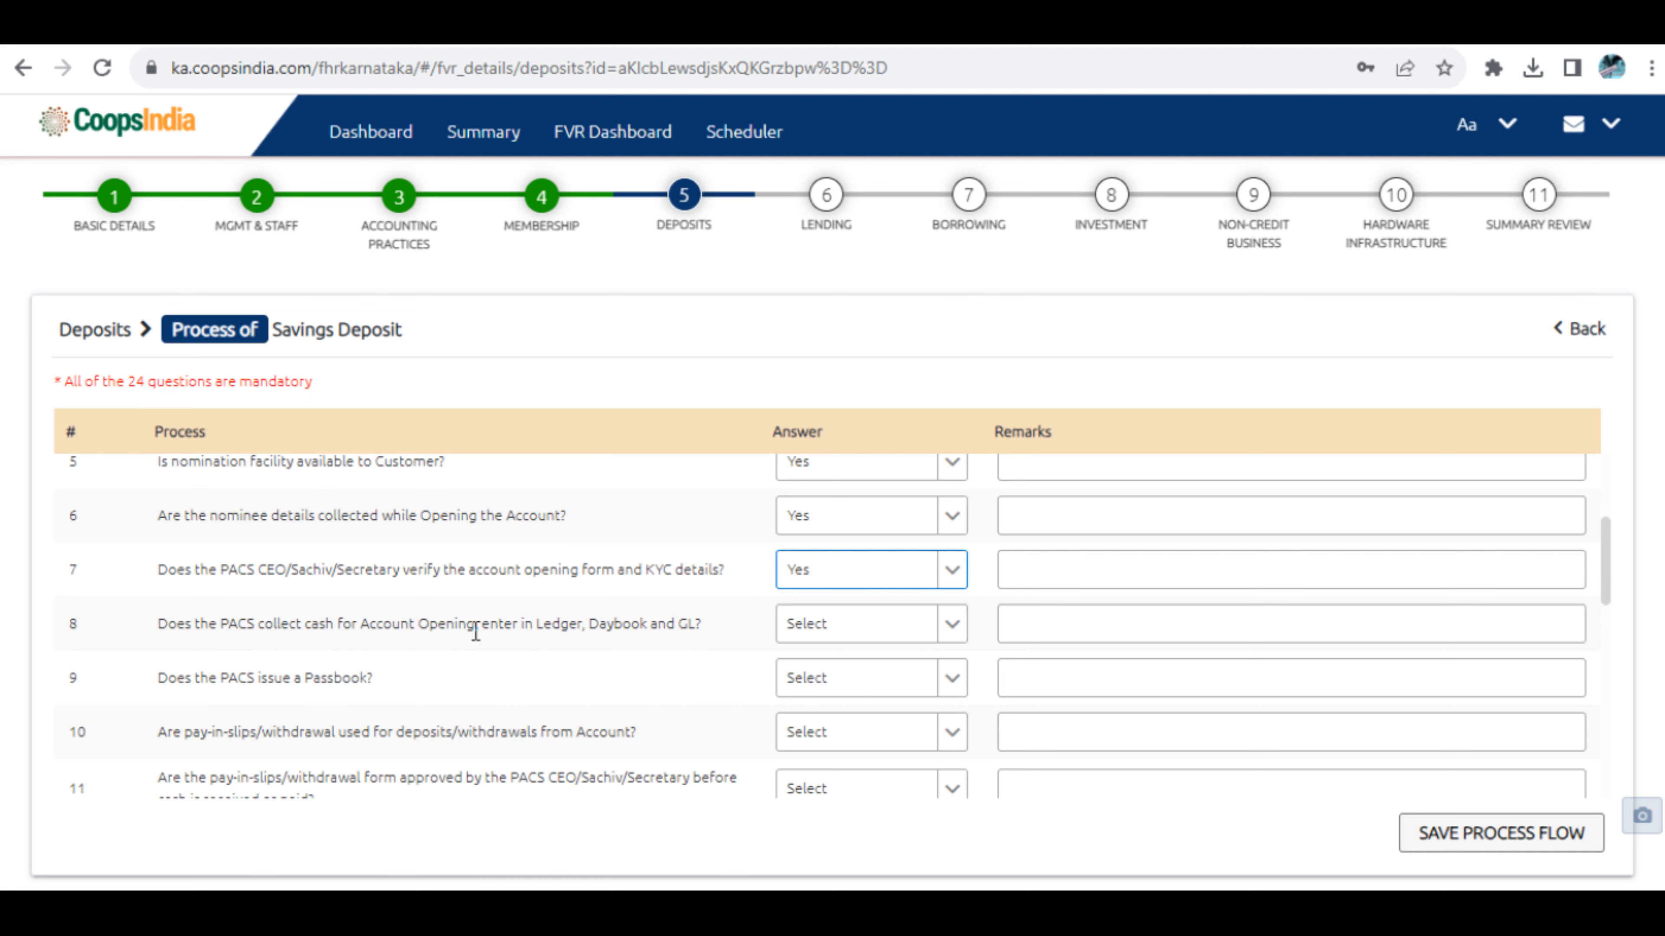
{"action": "left_click_drag", "start_coordinate": [255, 623], "coordinate": [382, 639]}
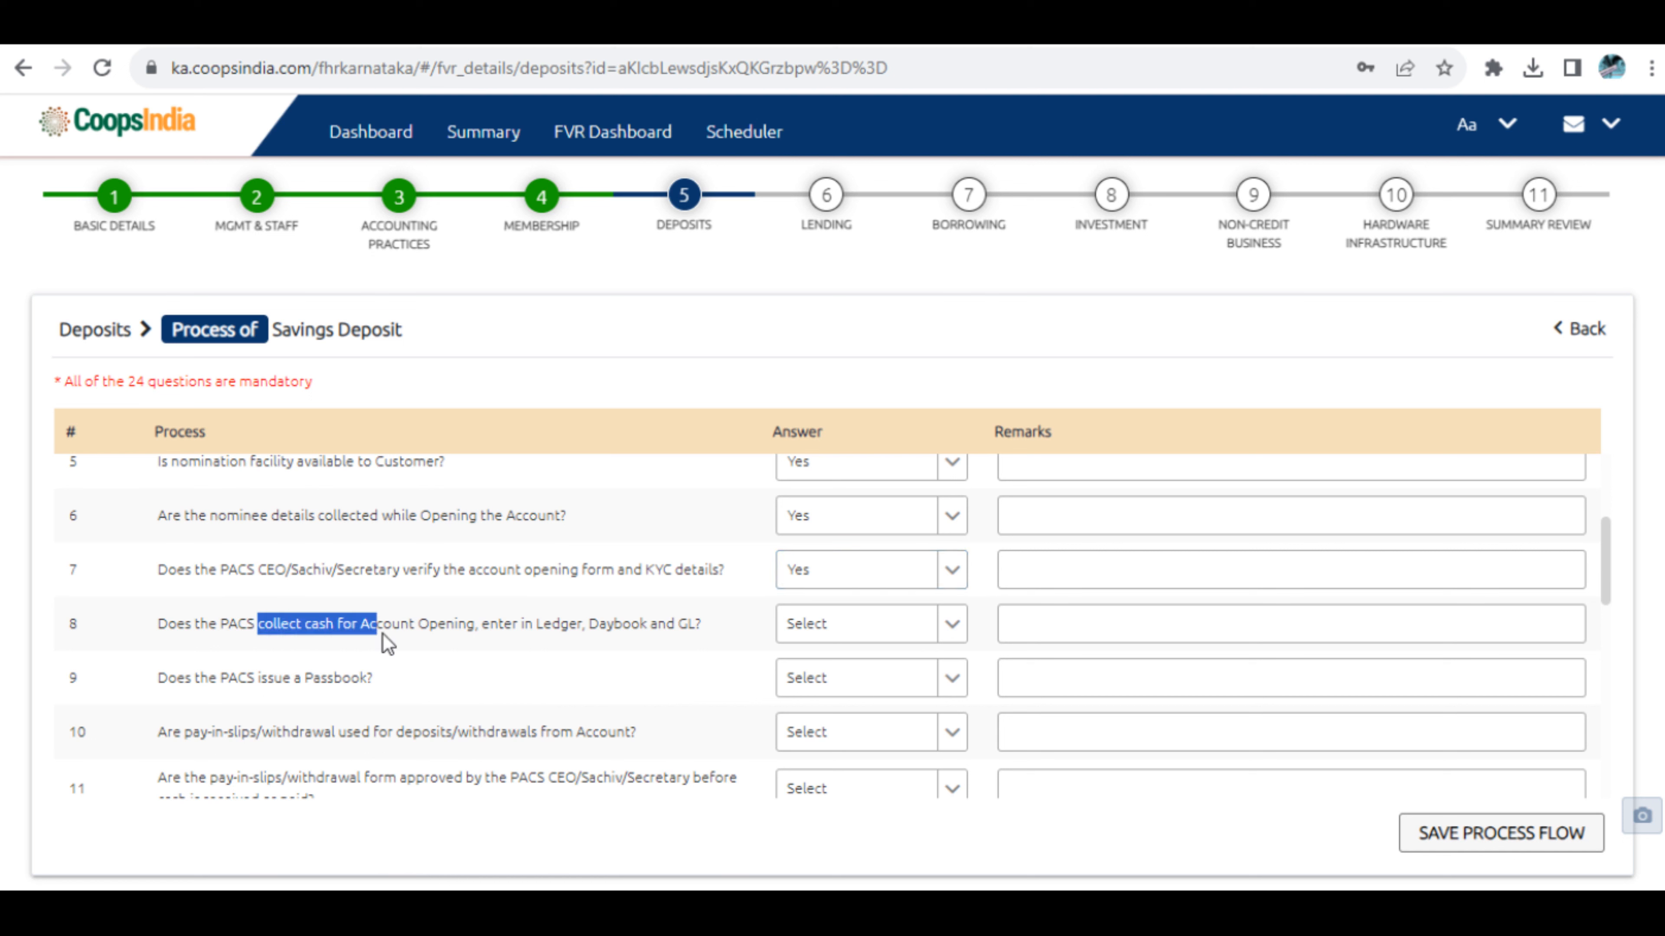
{"action": "left_click", "coordinate": [450, 631]}
{"action": "left_click_drag", "start_coordinate": [524, 624], "coordinate": [589, 631]}
{"action": "left_click", "coordinate": [847, 630]}
{"action": "left_click", "coordinate": [826, 666]}
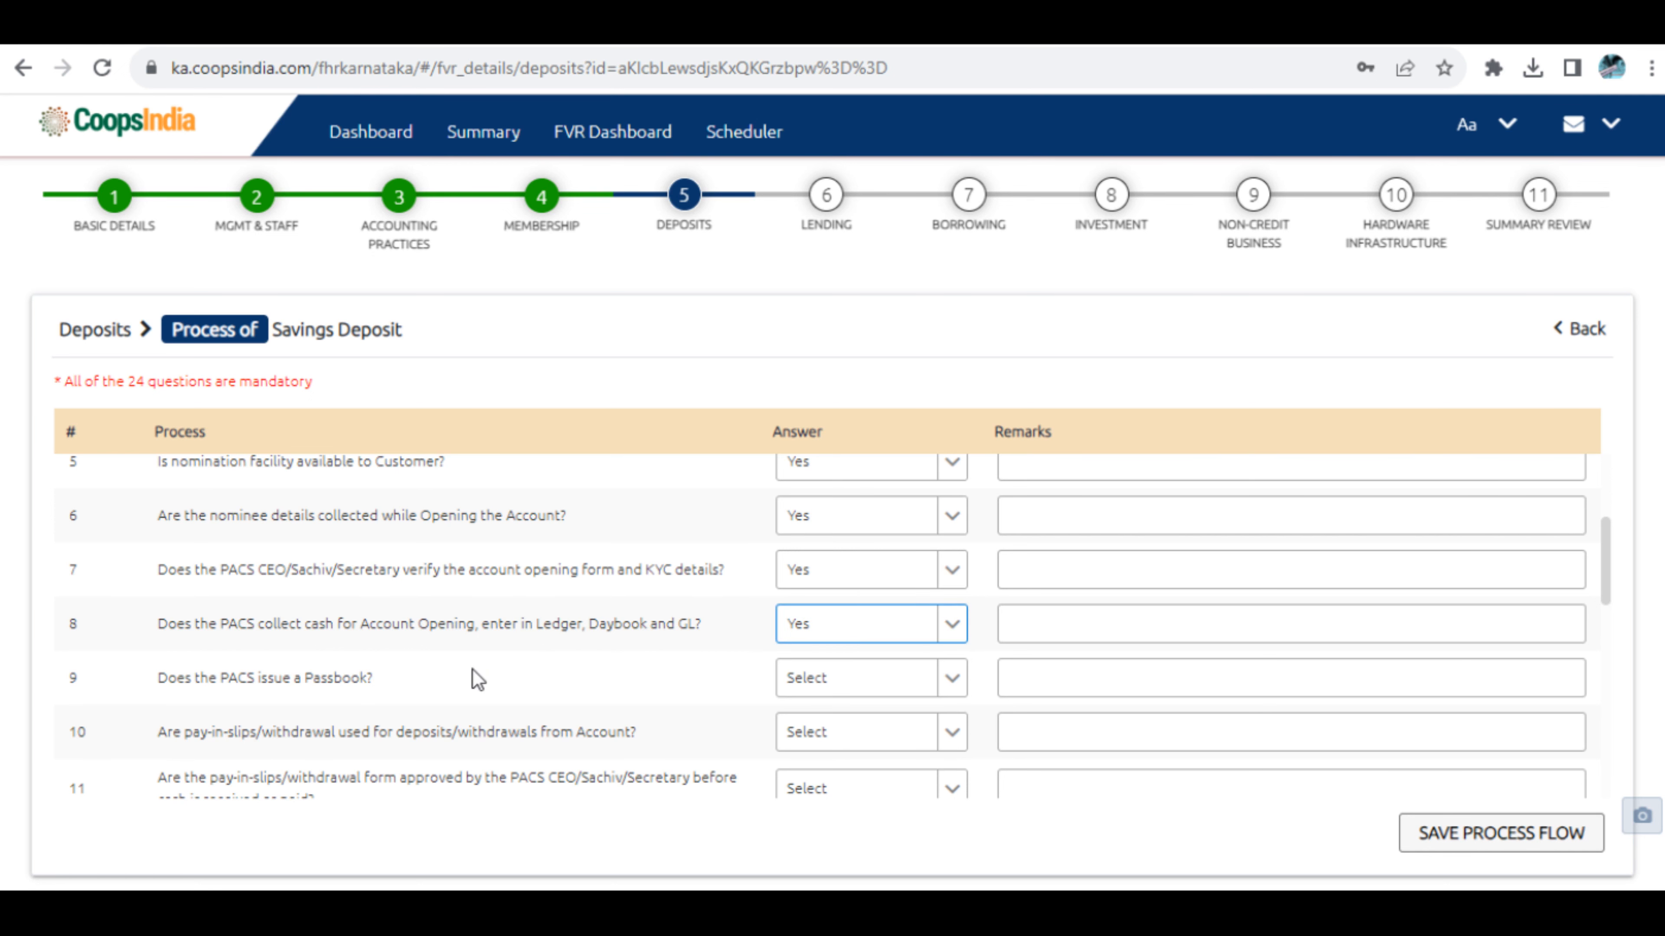
Answer Yes to question 9 on issuing a passbook and question 10 on using pay-in-slips/withdrawal for deposits and withdrawals.
{"action": "scroll", "coordinate": [360, 680], "scroll_direction": "down", "scroll_amount": 2}
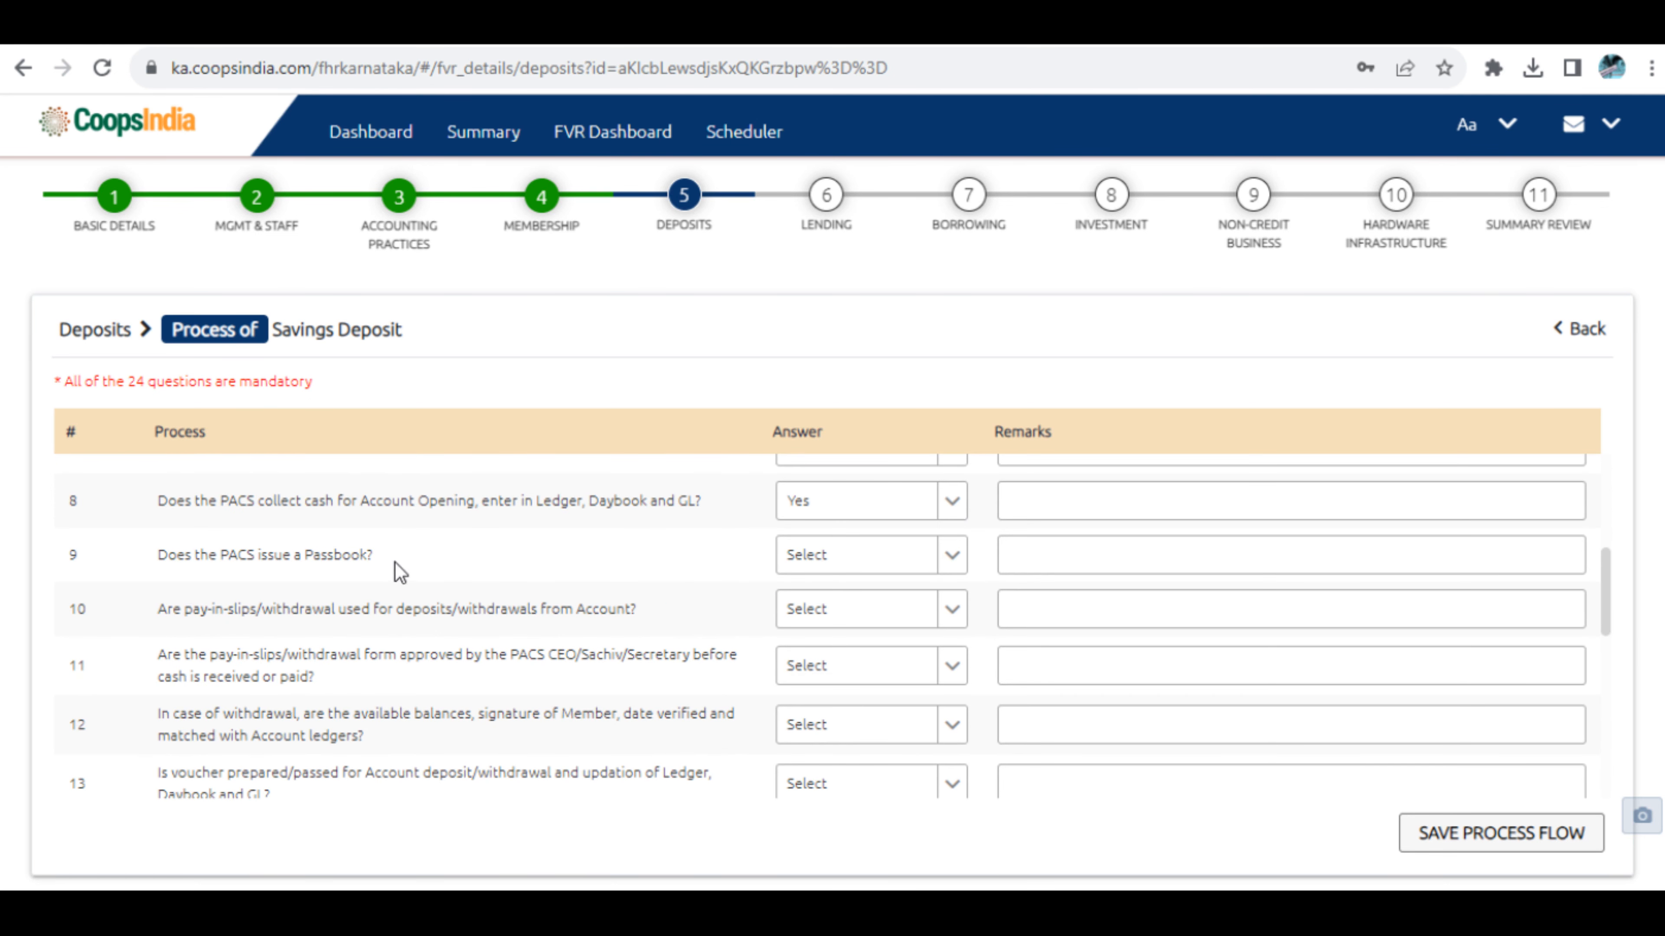
{"action": "left_click_drag", "start_coordinate": [155, 555], "coordinate": [374, 559]}
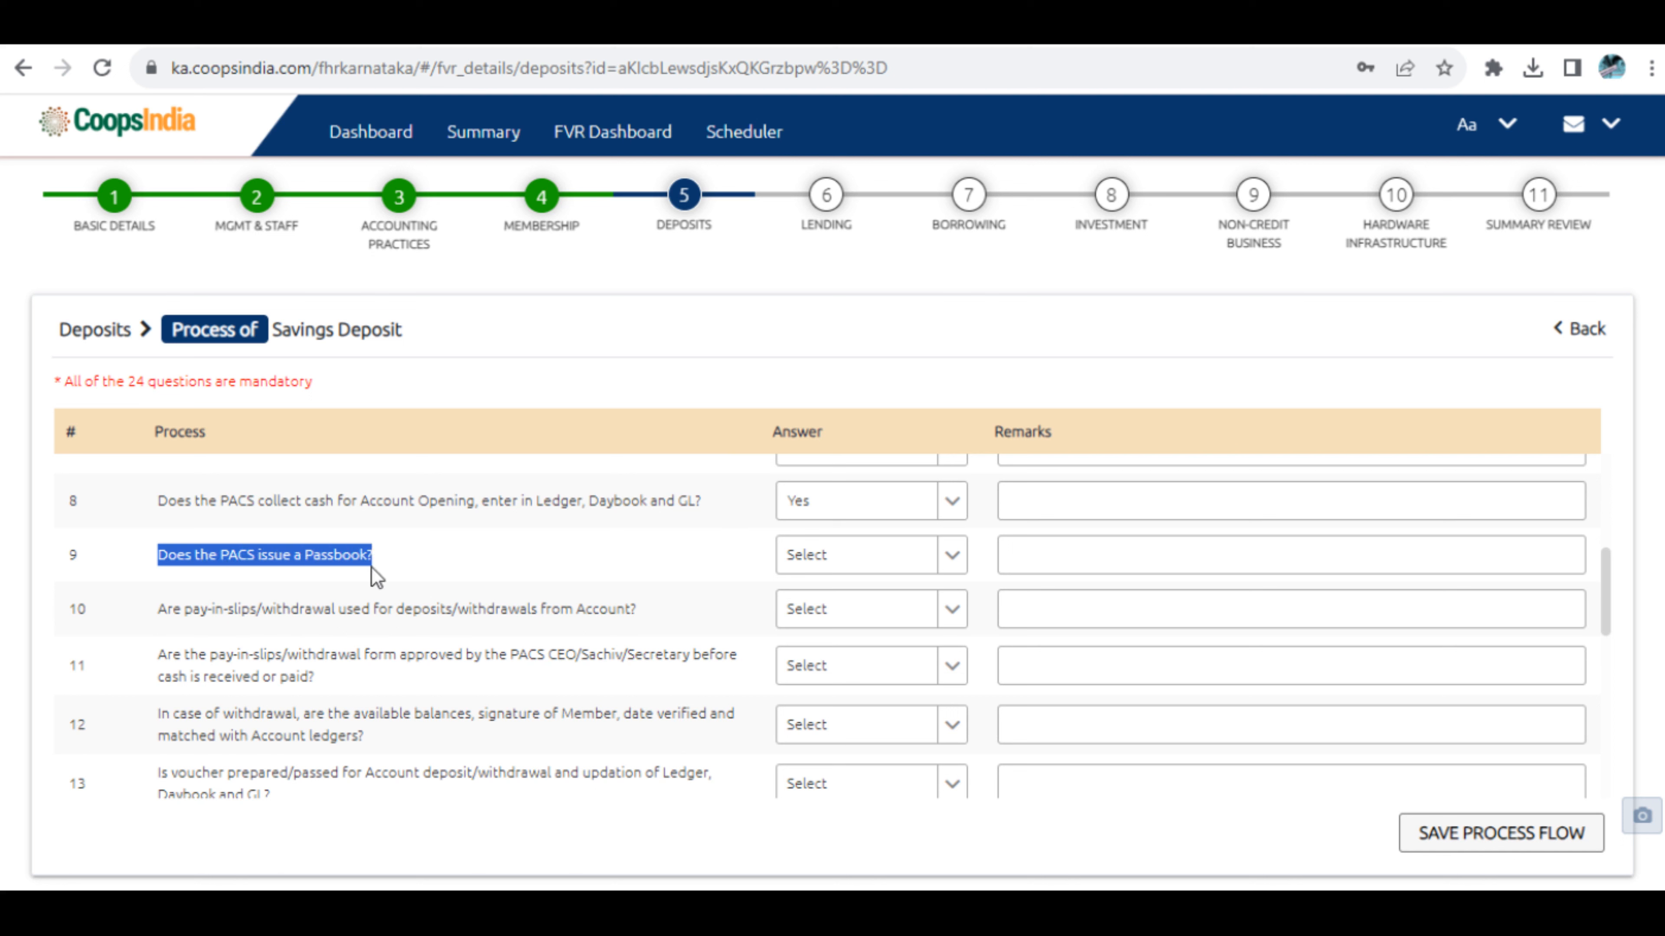
{"action": "left_click", "coordinate": [907, 564]}
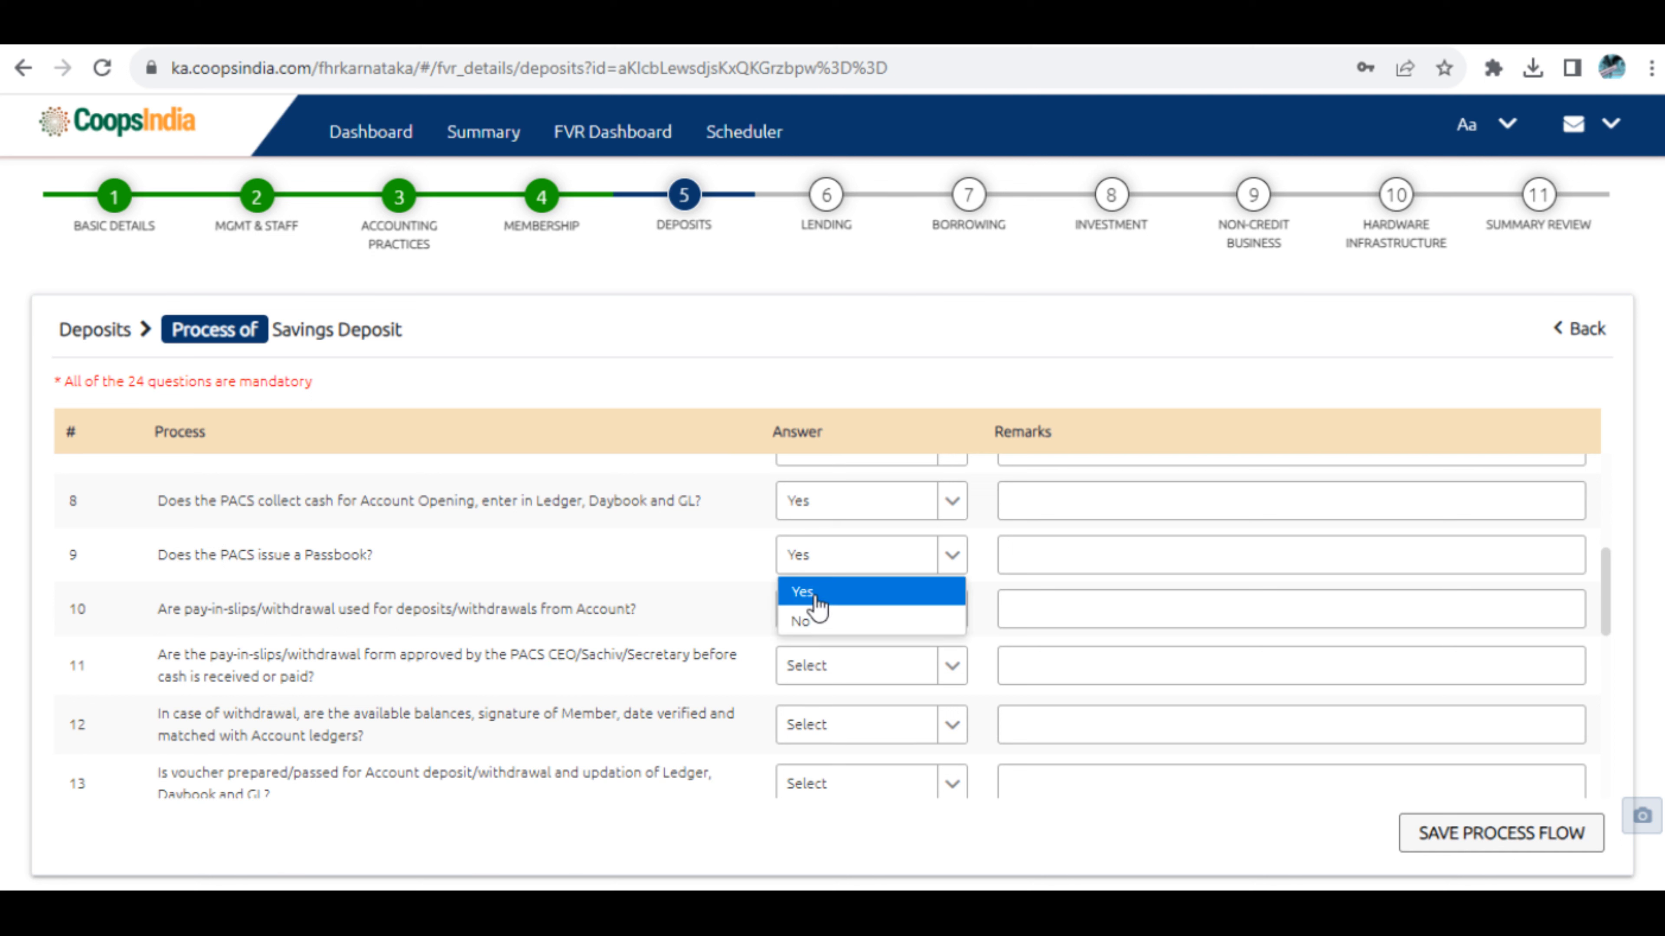
{"action": "left_click", "coordinate": [813, 594]}
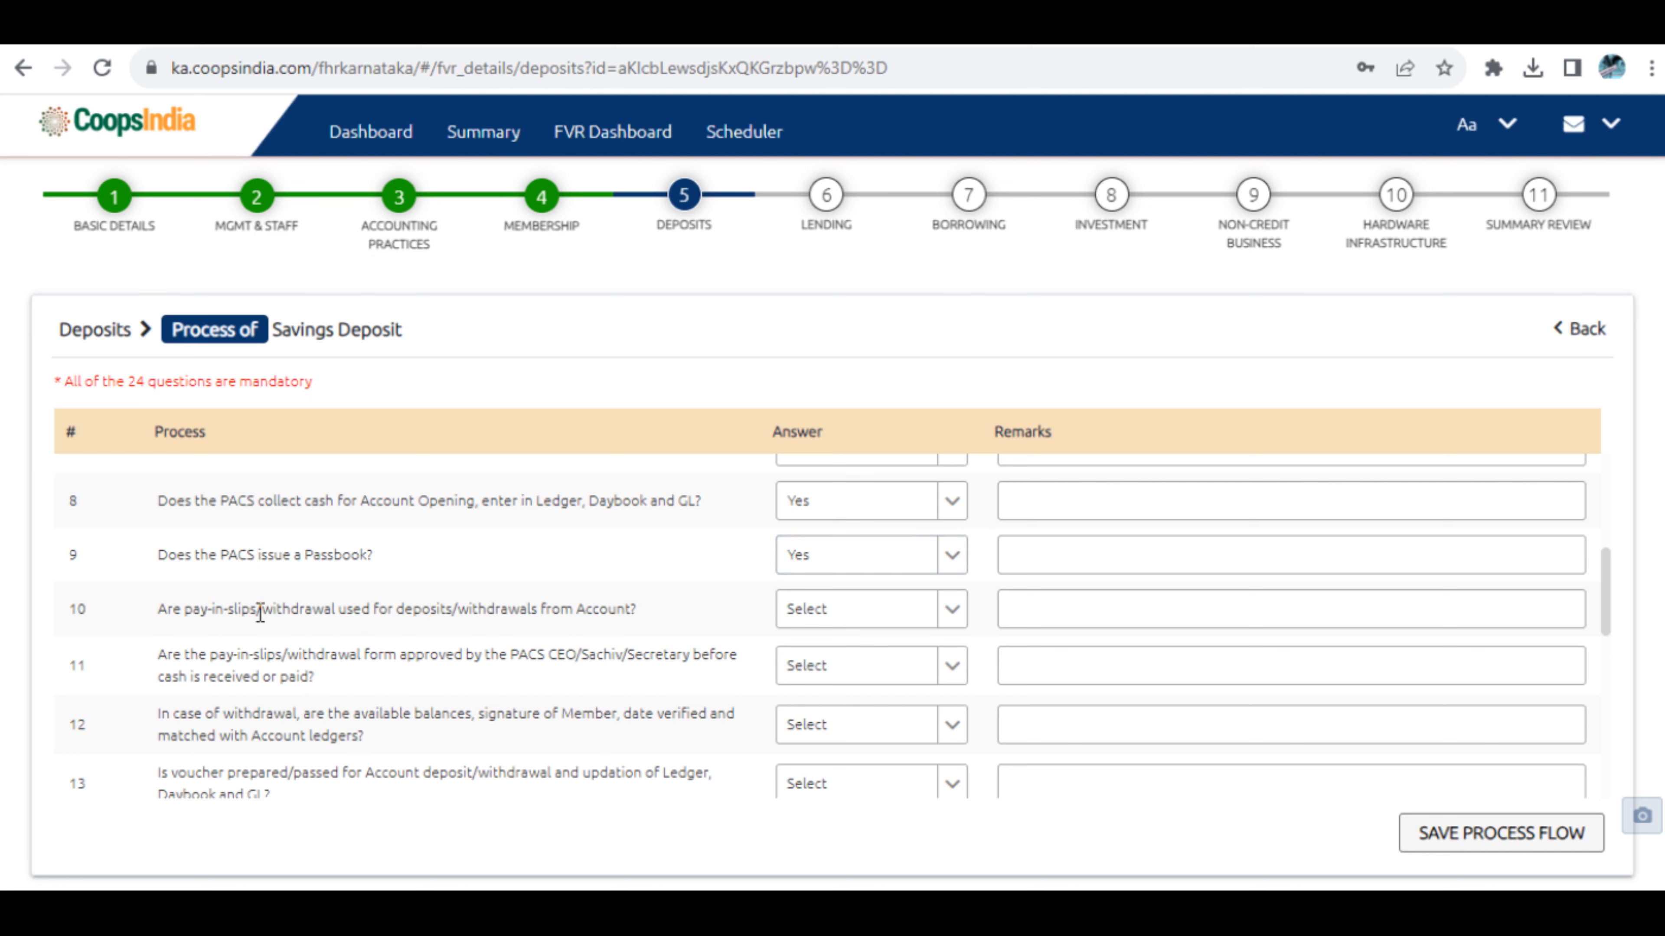
{"action": "left_click_drag", "start_coordinate": [251, 610], "coordinate": [336, 613]}
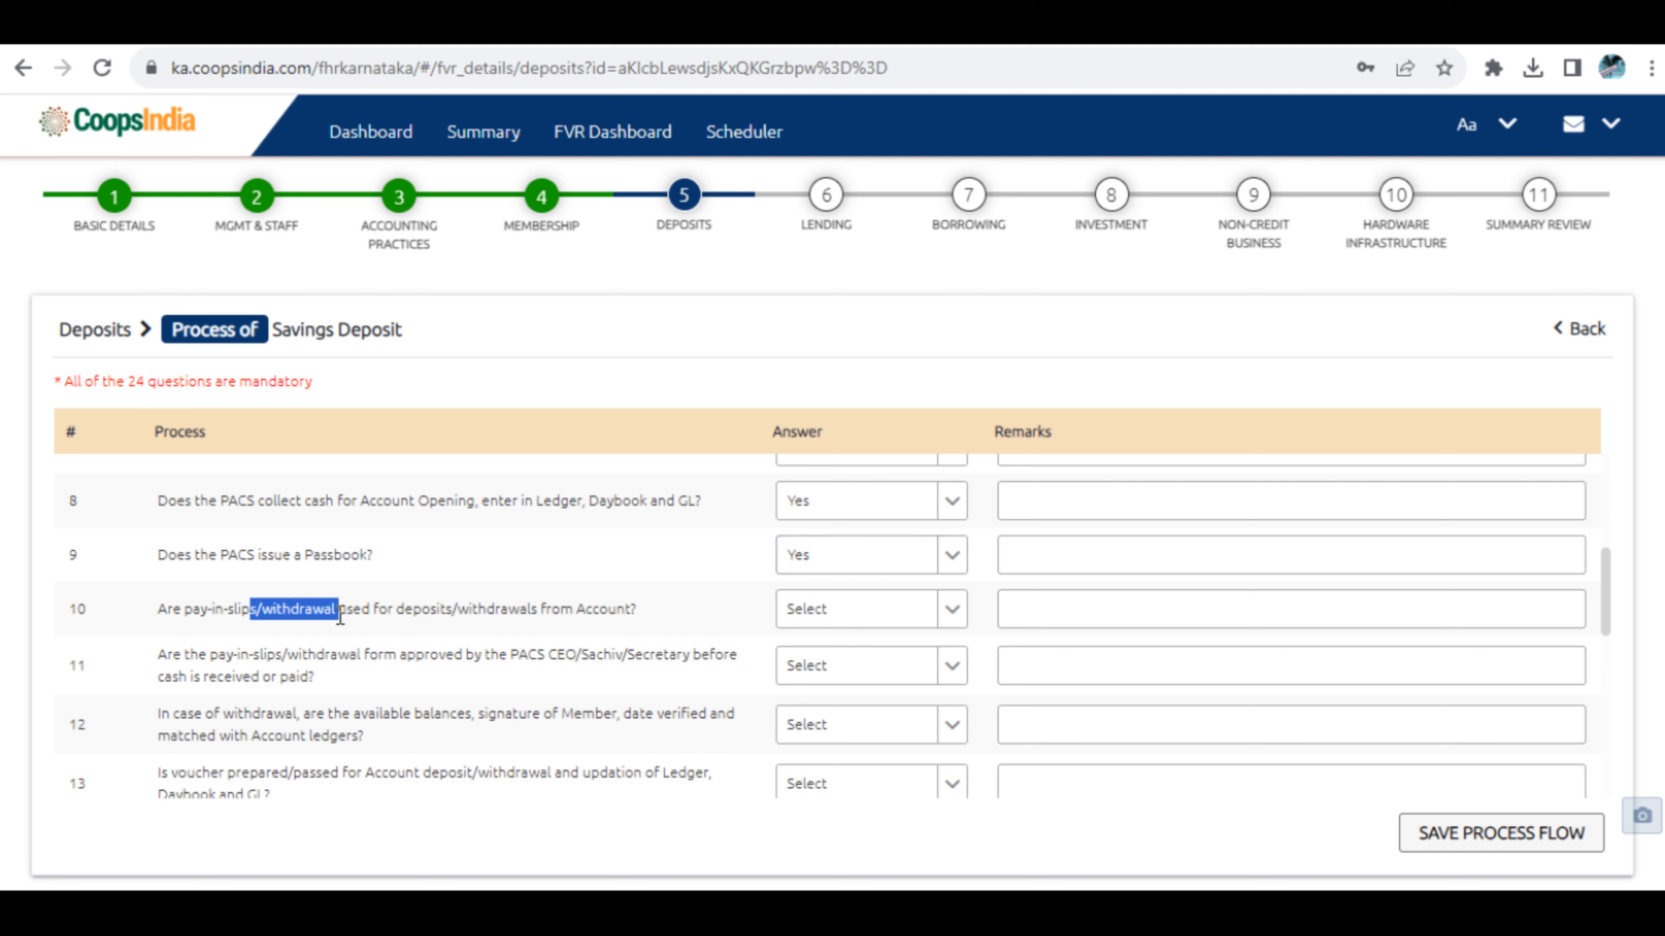
{"action": "left_click_drag", "start_coordinate": [584, 598], "coordinate": [635, 608]}
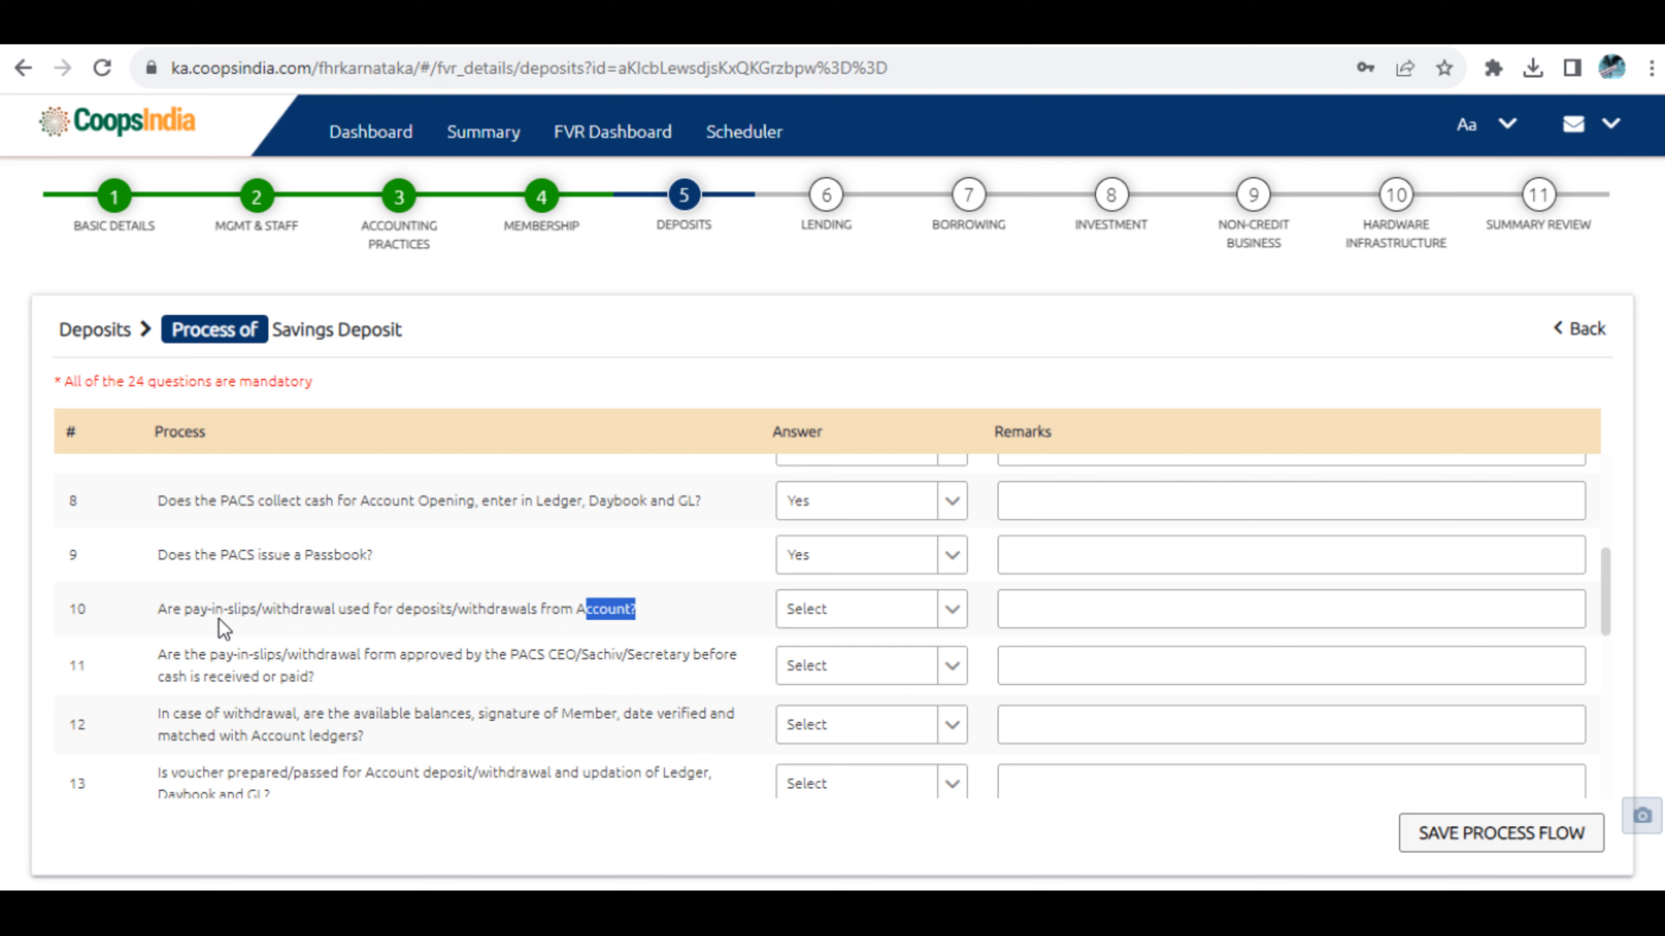
{"action": "left_click", "coordinate": [862, 620]}
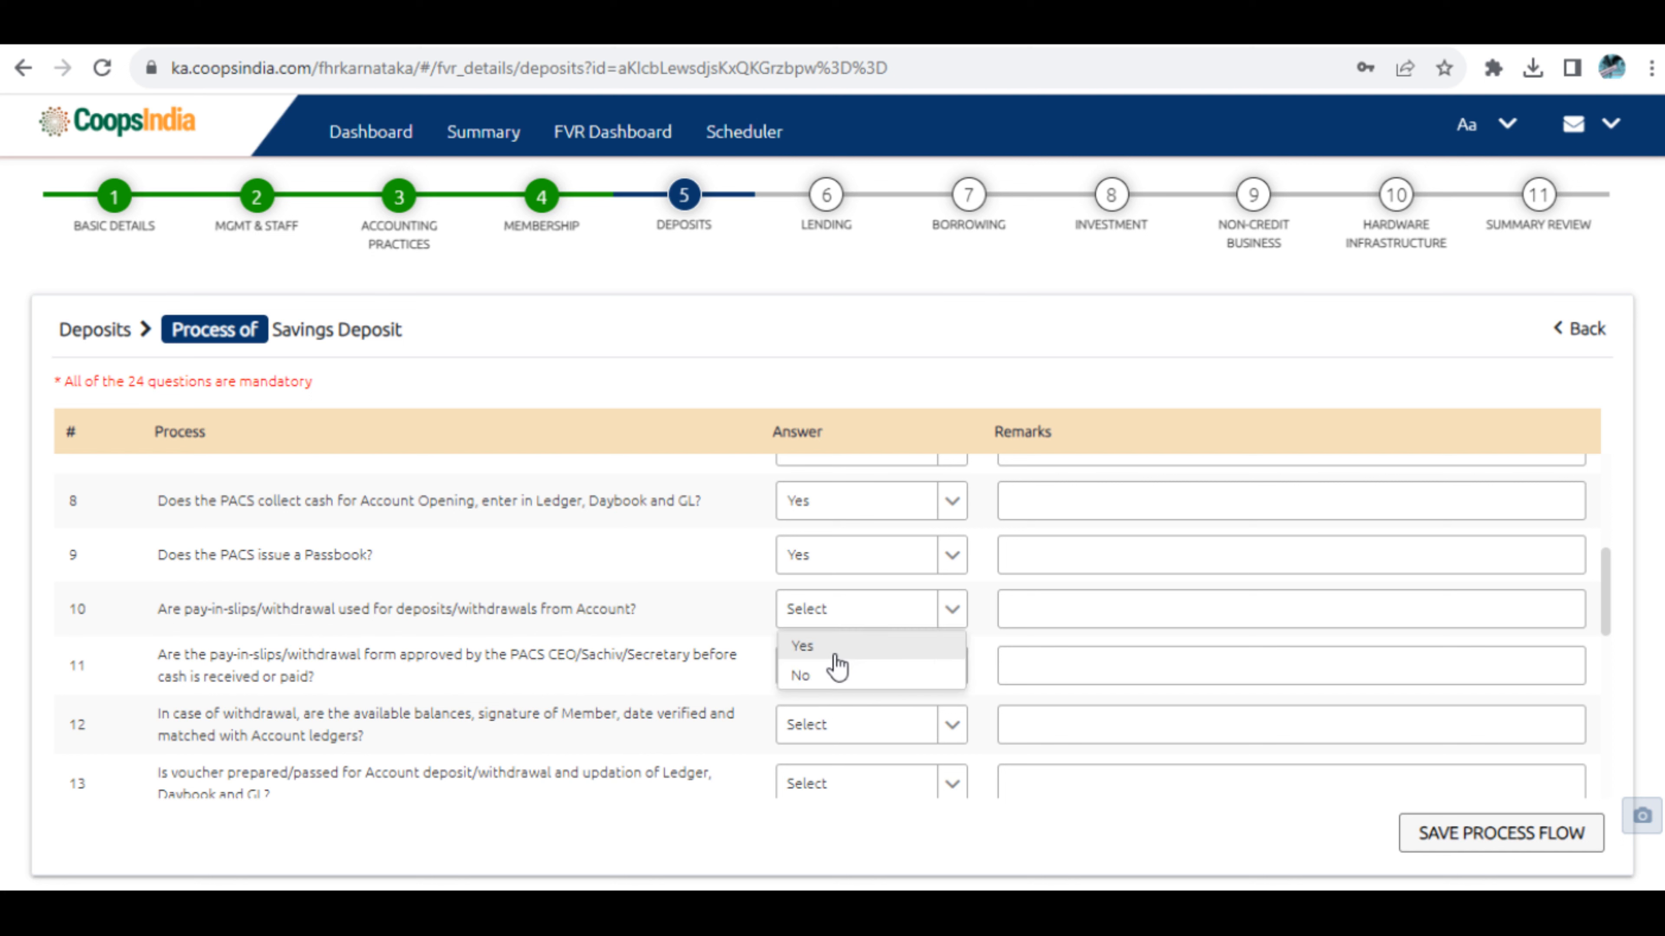
{"action": "left_click", "coordinate": [827, 653]}
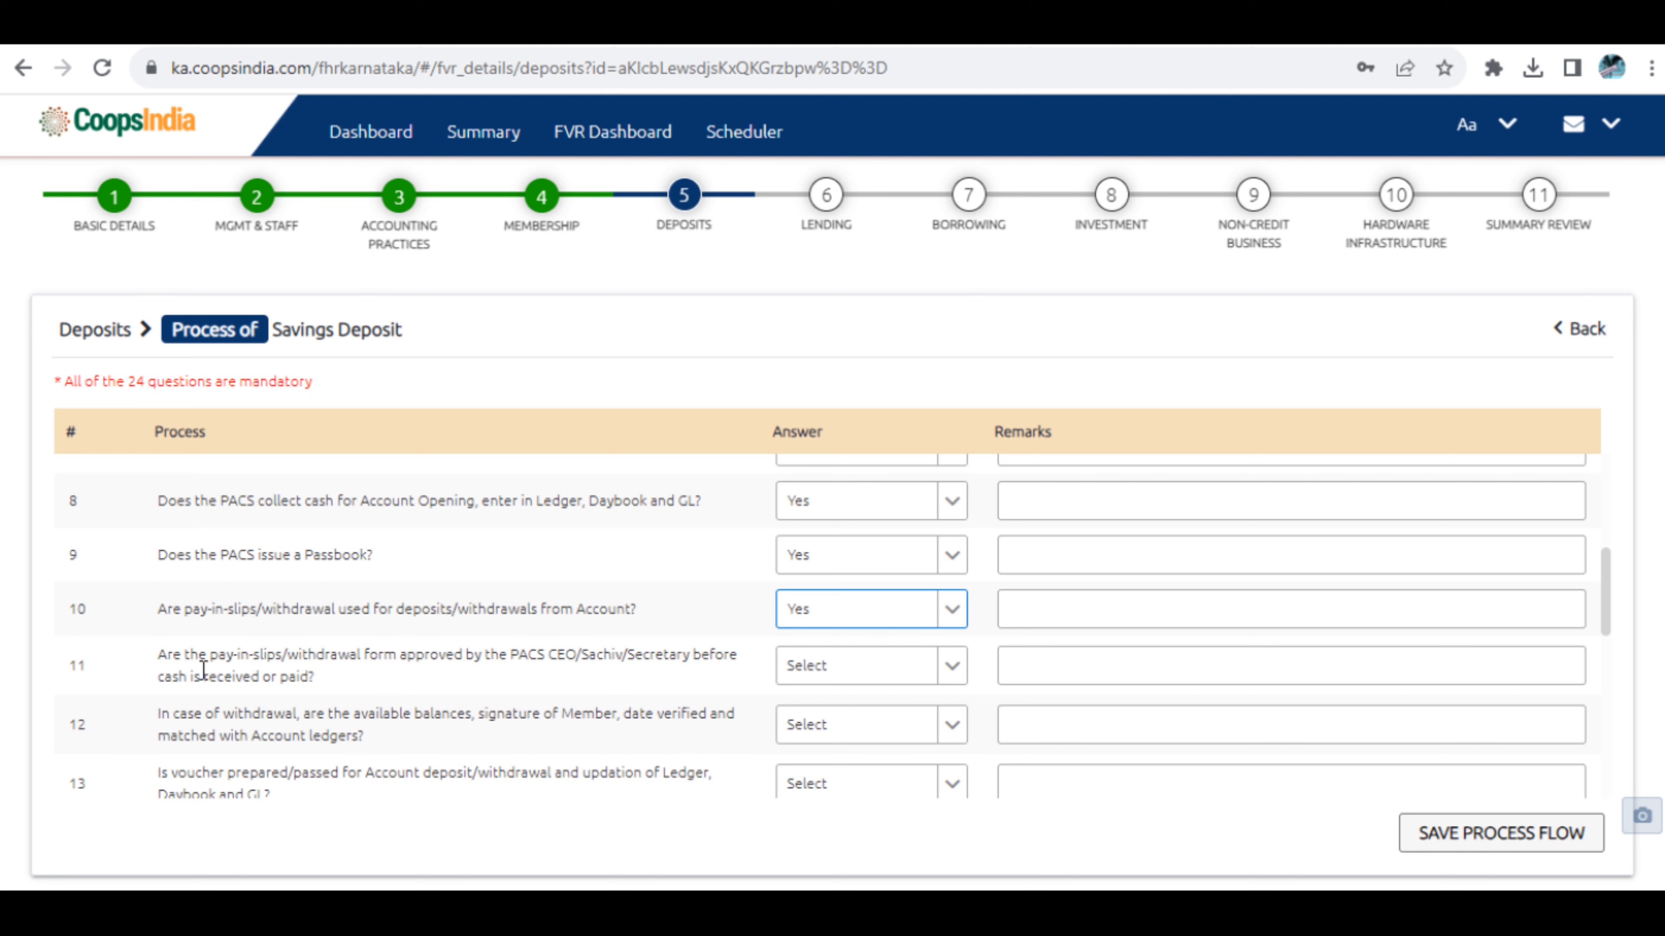
Answer Yes to question 11 on the pay-in-slips/withdrawal form being approved before cash is received or paid.
{"action": "left_click_drag", "start_coordinate": [71, 659], "coordinate": [97, 680]}
{"action": "left_click", "coordinate": [177, 675]}
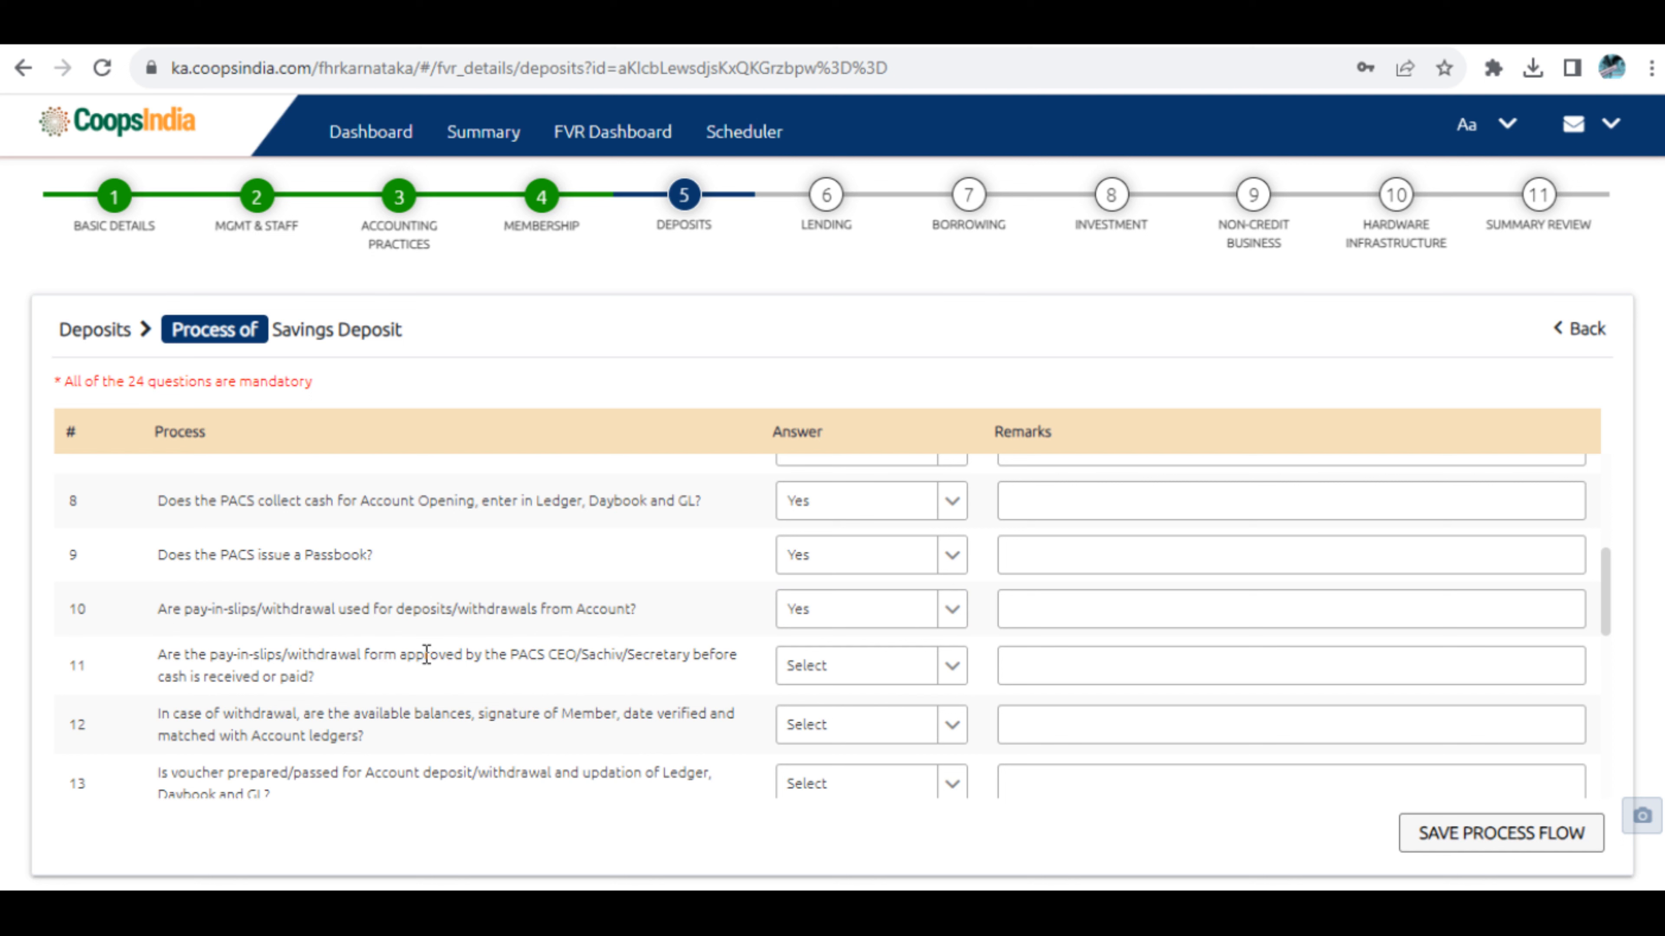
{"action": "left_click_drag", "start_coordinate": [640, 654], "coordinate": [697, 657]}
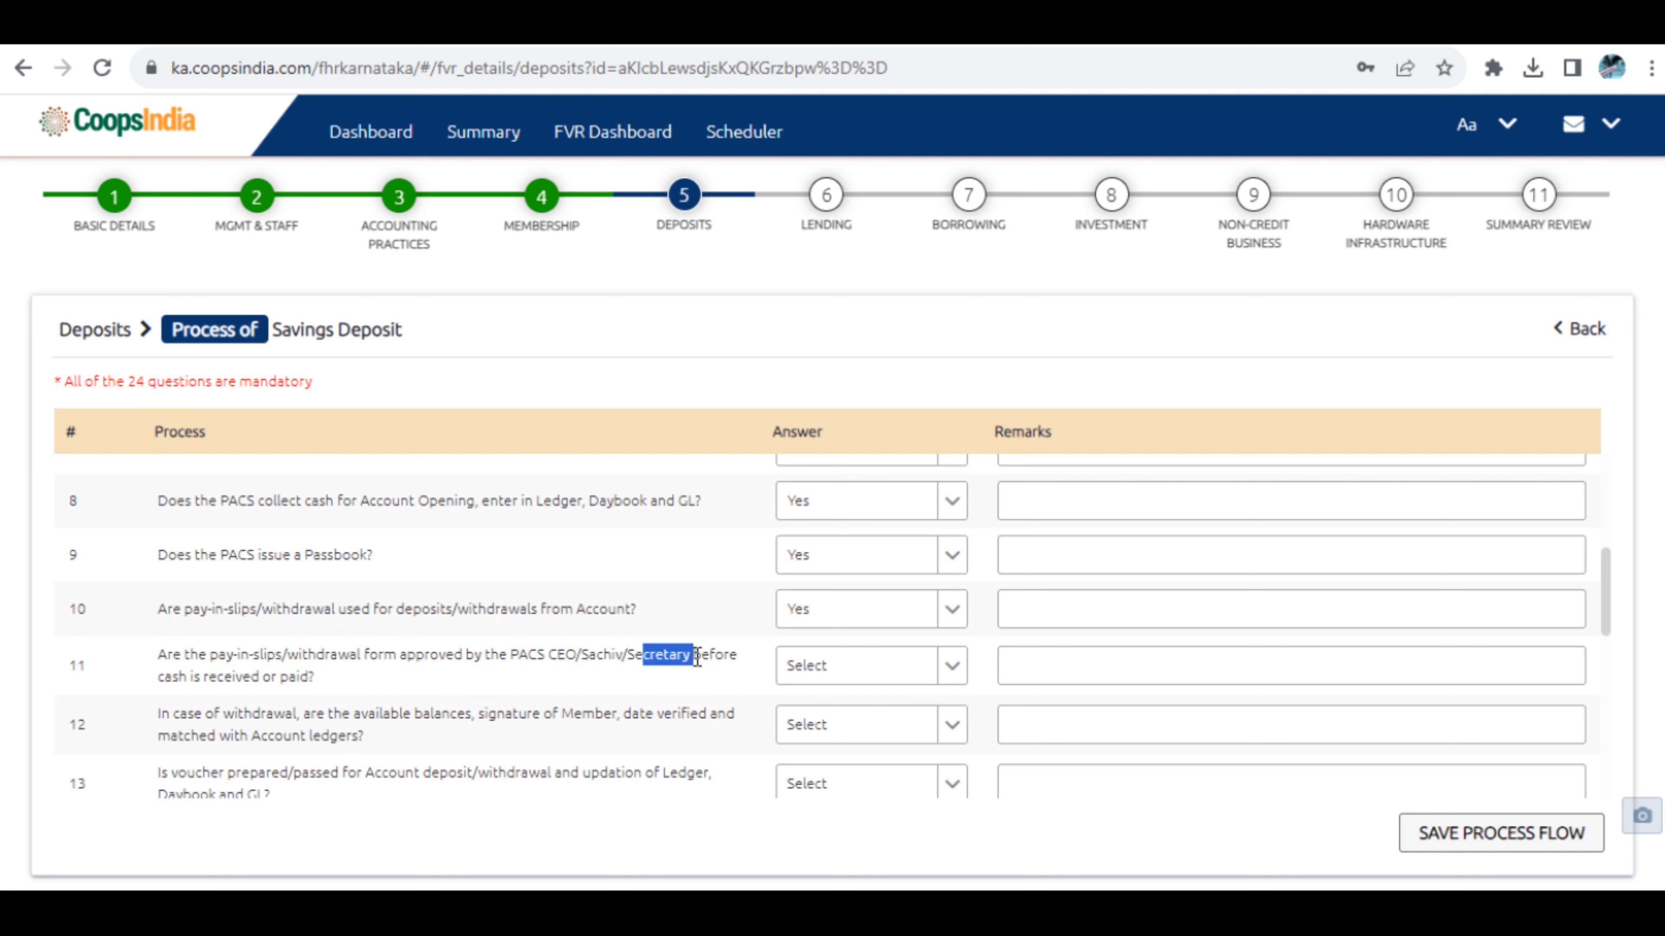
{"action": "left_click_drag", "start_coordinate": [385, 655], "coordinate": [454, 679]}
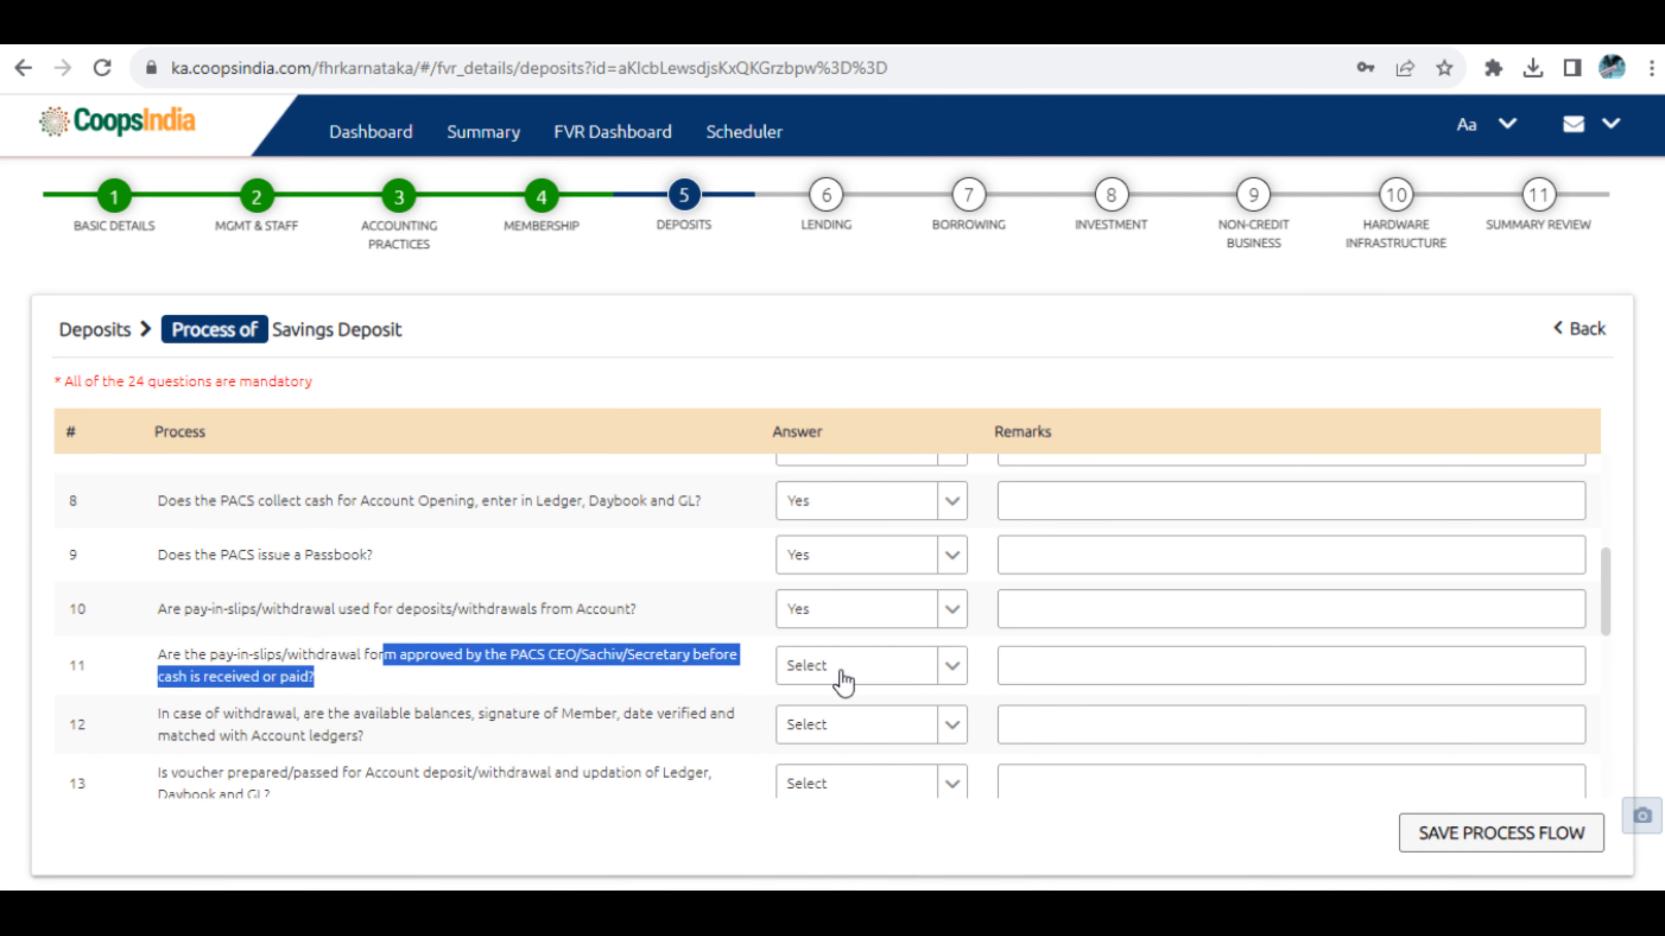
{"action": "left_click", "coordinate": [844, 682]}
{"action": "left_click", "coordinate": [846, 698]}
Answer Yes to question 12 on verifying balance, signature and date against the account ledgers for withdrawals.
{"action": "scroll", "coordinate": [420, 667], "scroll_direction": "down", "scroll_amount": 2}
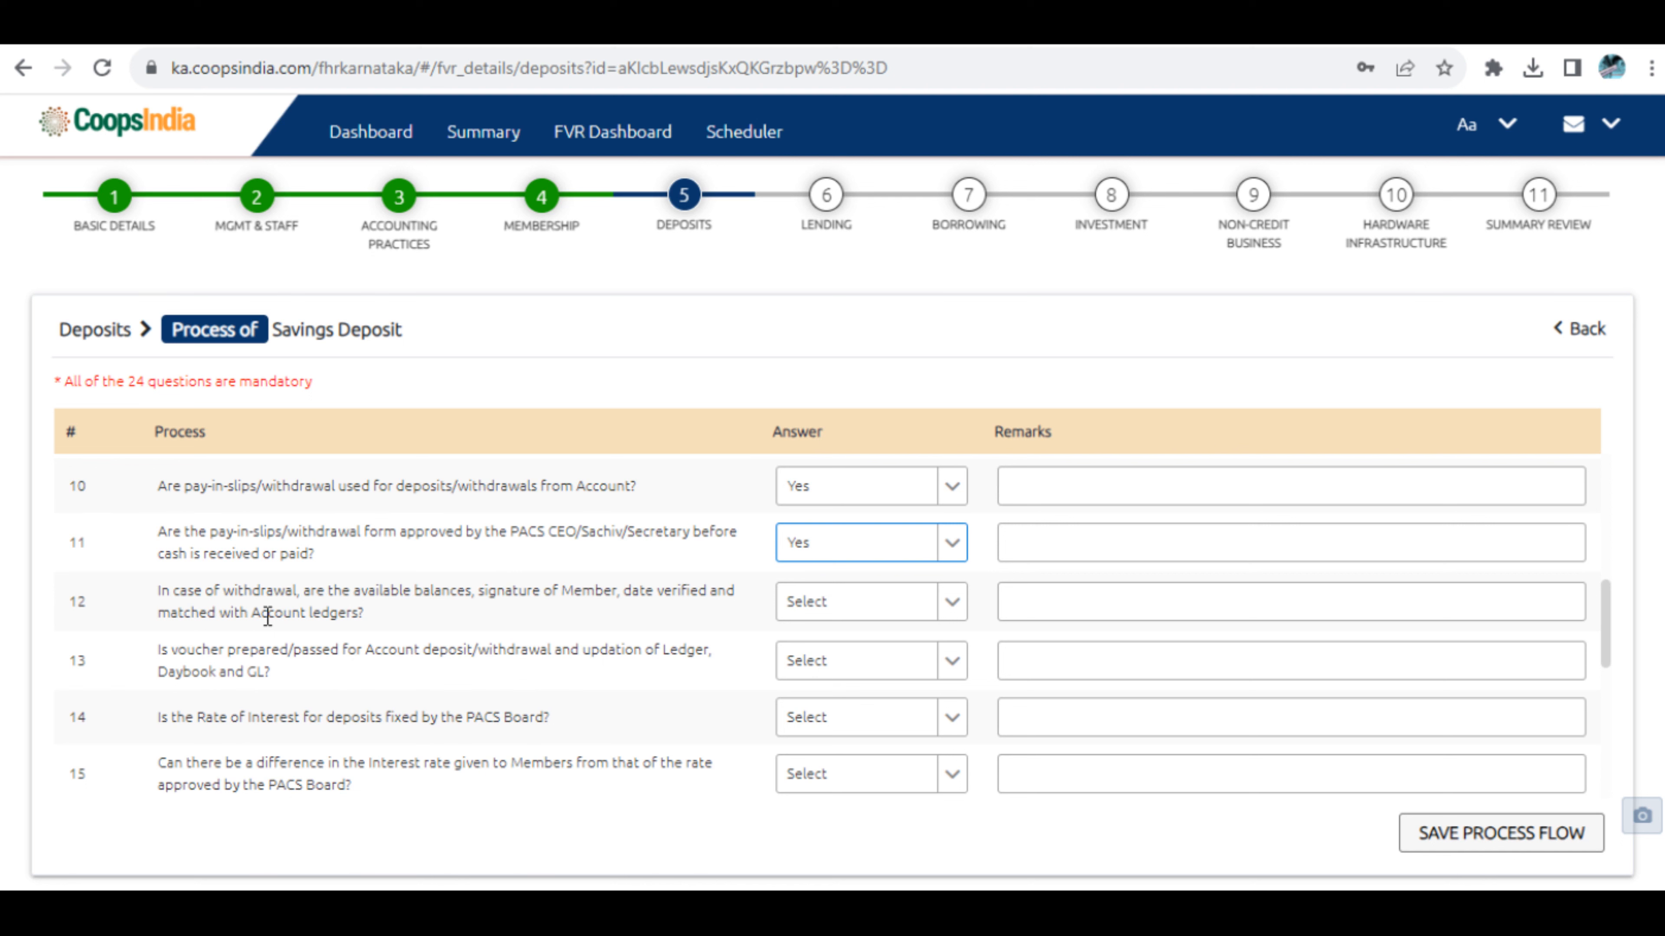
{"action": "left_click_drag", "start_coordinate": [359, 594], "coordinate": [708, 600]}
{"action": "left_click", "coordinate": [486, 594]}
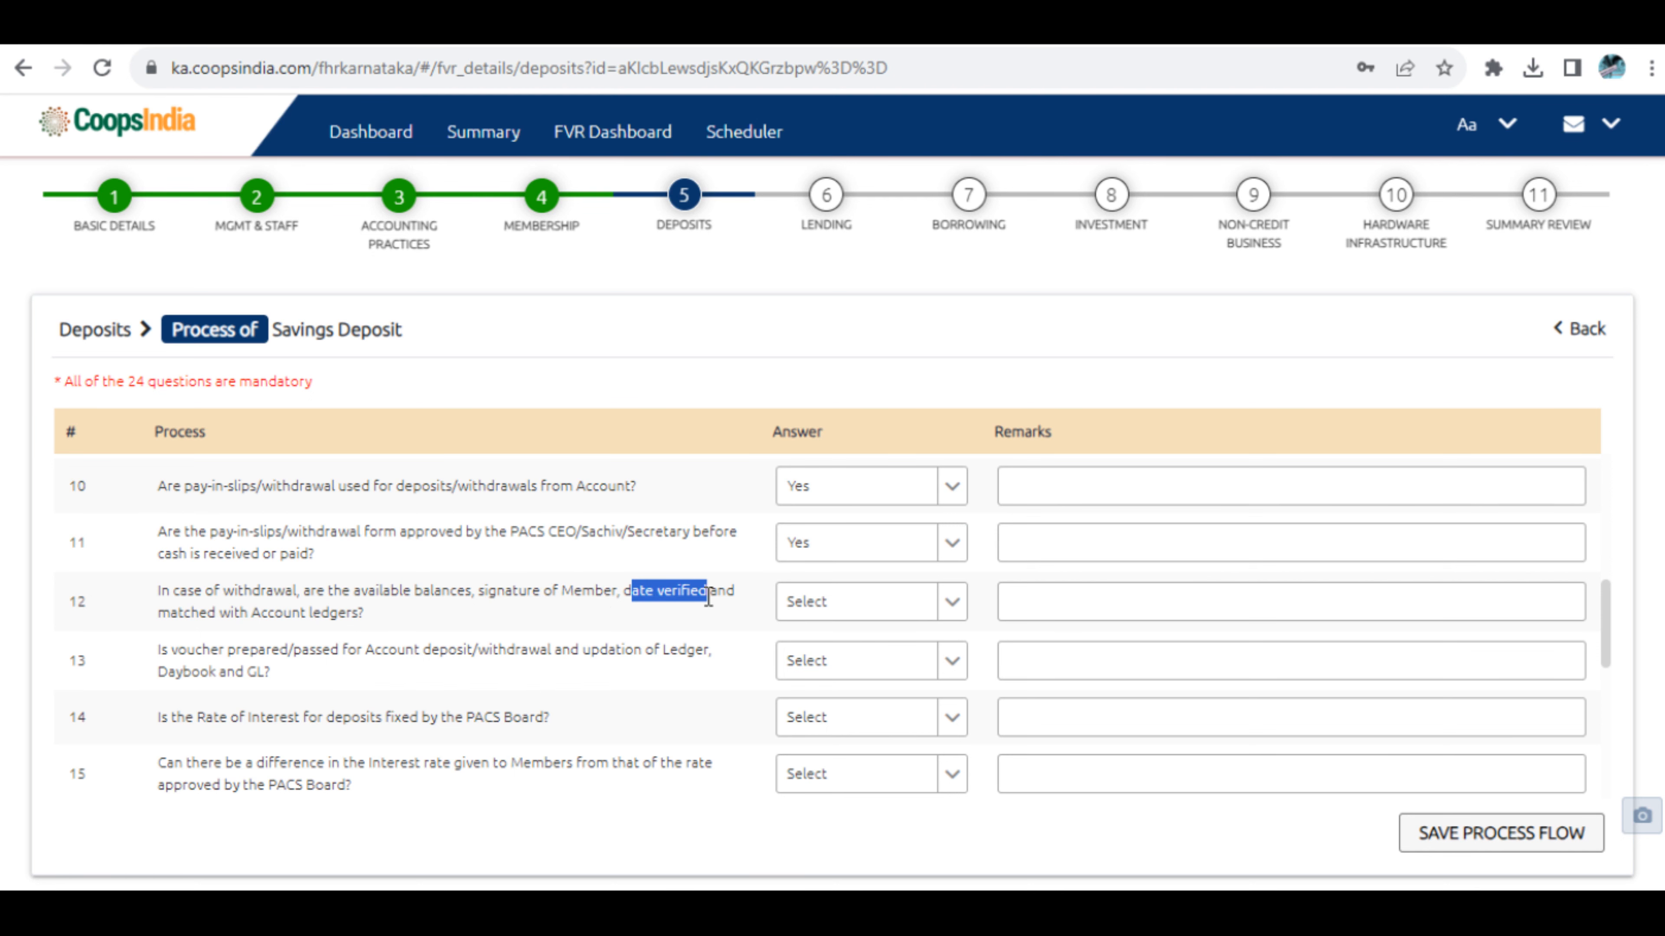
{"action": "left_click_drag", "start_coordinate": [234, 613], "coordinate": [307, 615]}
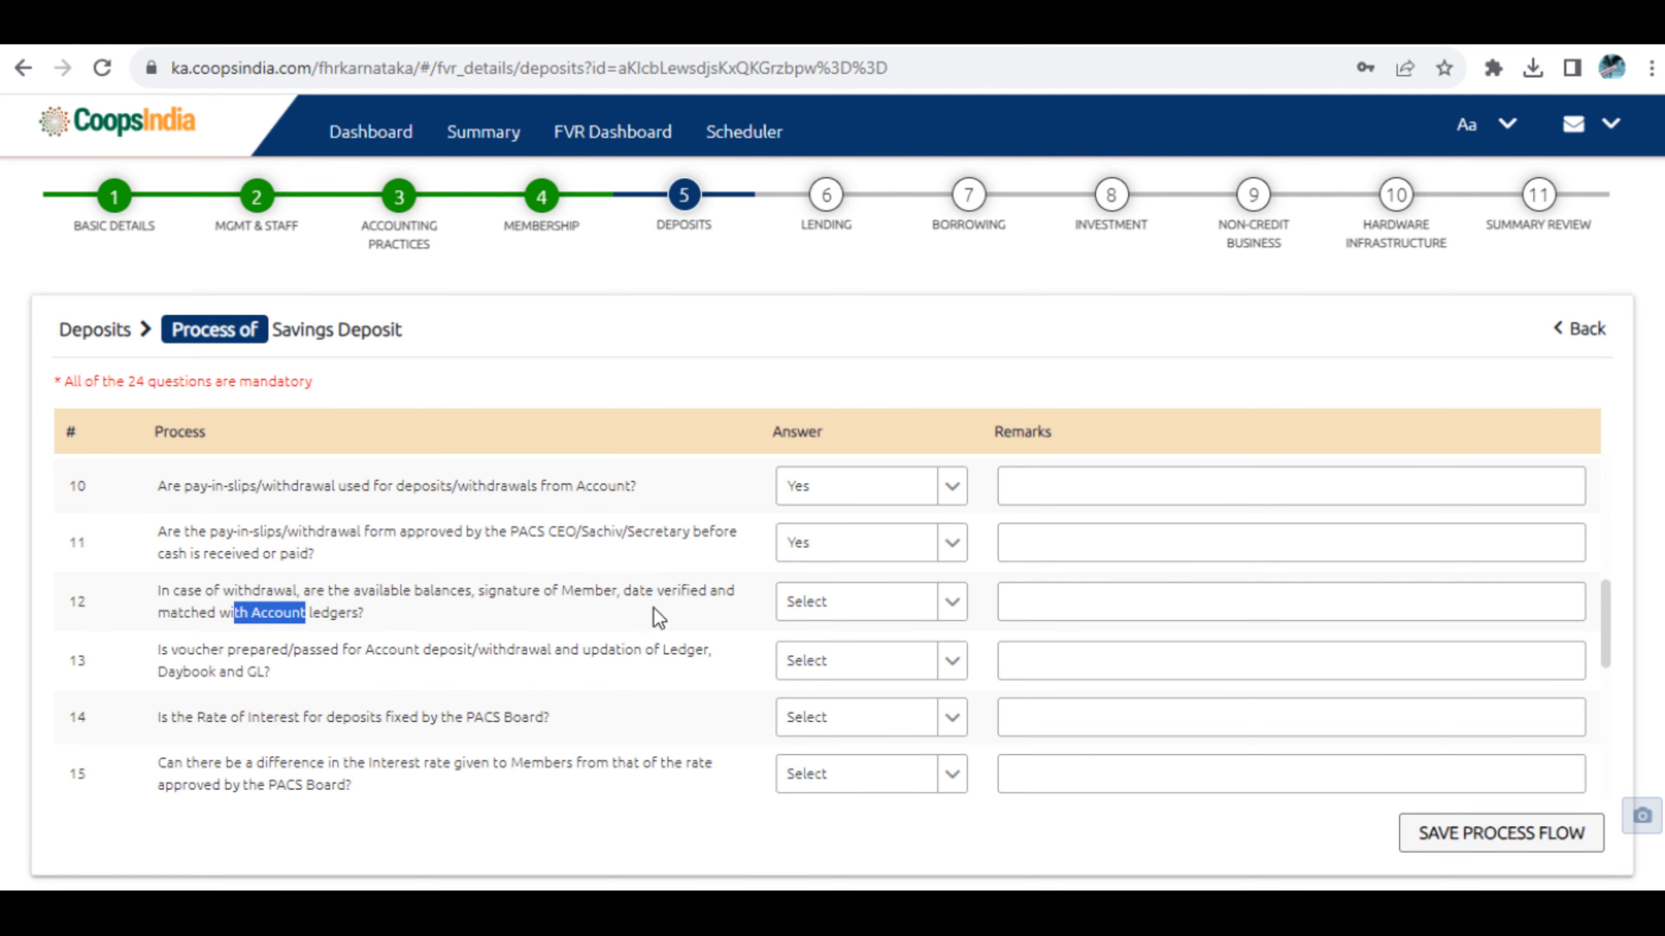
{"action": "left_click", "coordinate": [833, 613]}
{"action": "left_click", "coordinate": [793, 645]}
Answer Yes to question 13 on preparing vouchers for deposits/withdrawals and question 14 on the PACS Board fixing the interest rate.
{"action": "scroll", "coordinate": [405, 649], "scroll_direction": "down", "scroll_amount": 2}
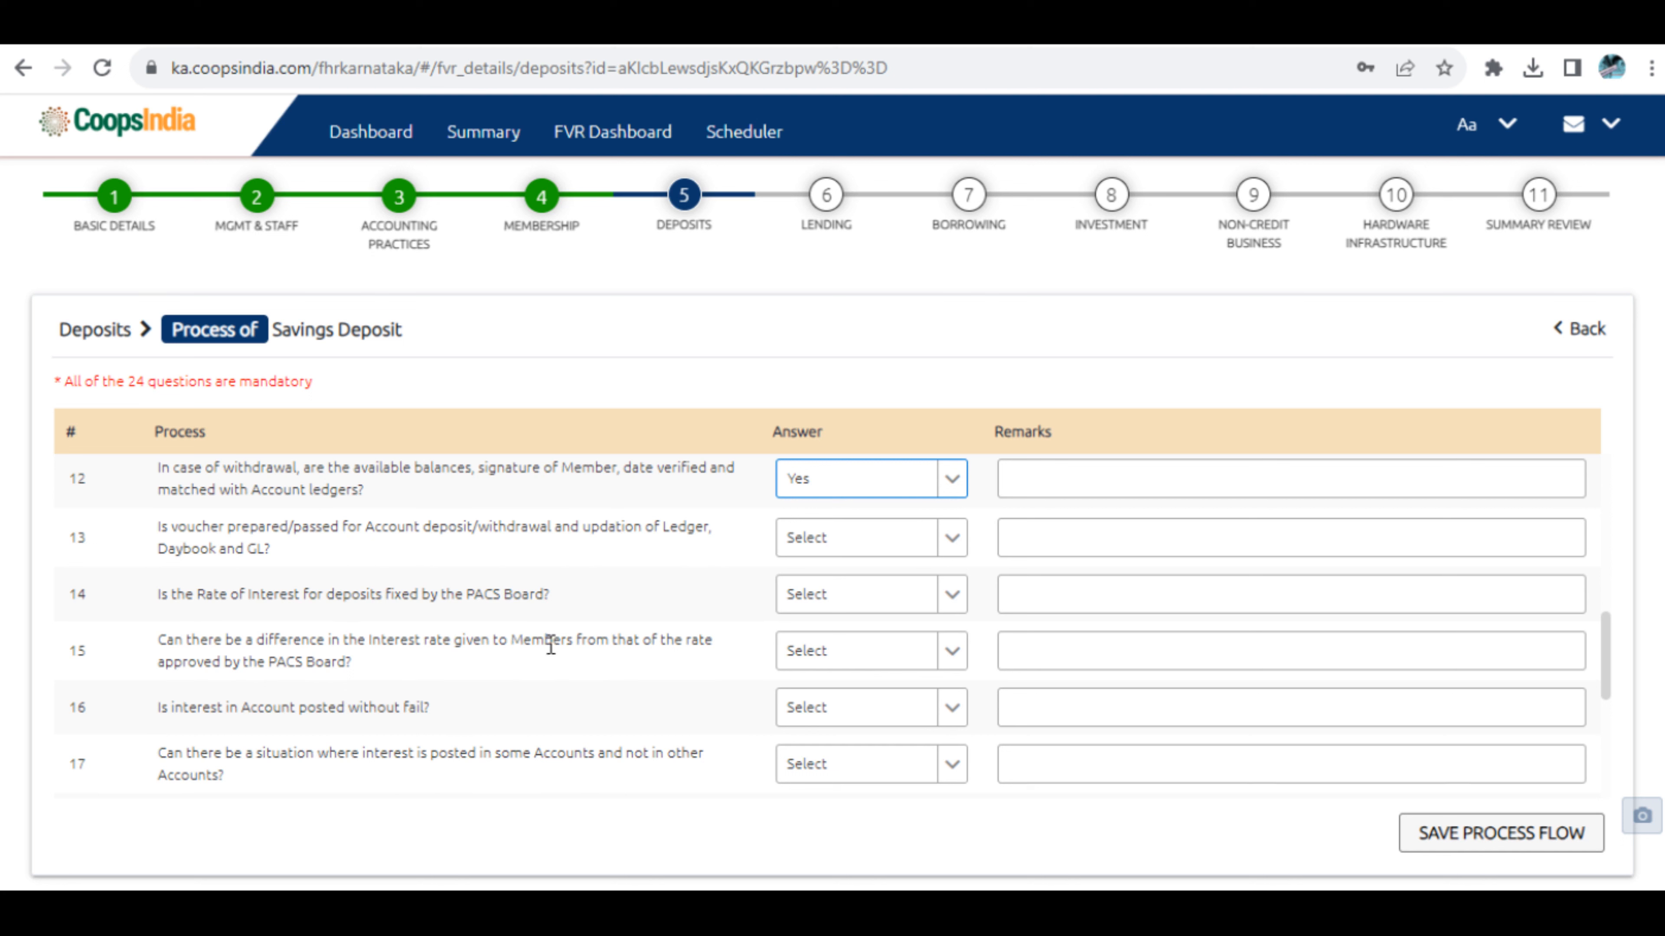
{"action": "left_click", "coordinate": [858, 539]}
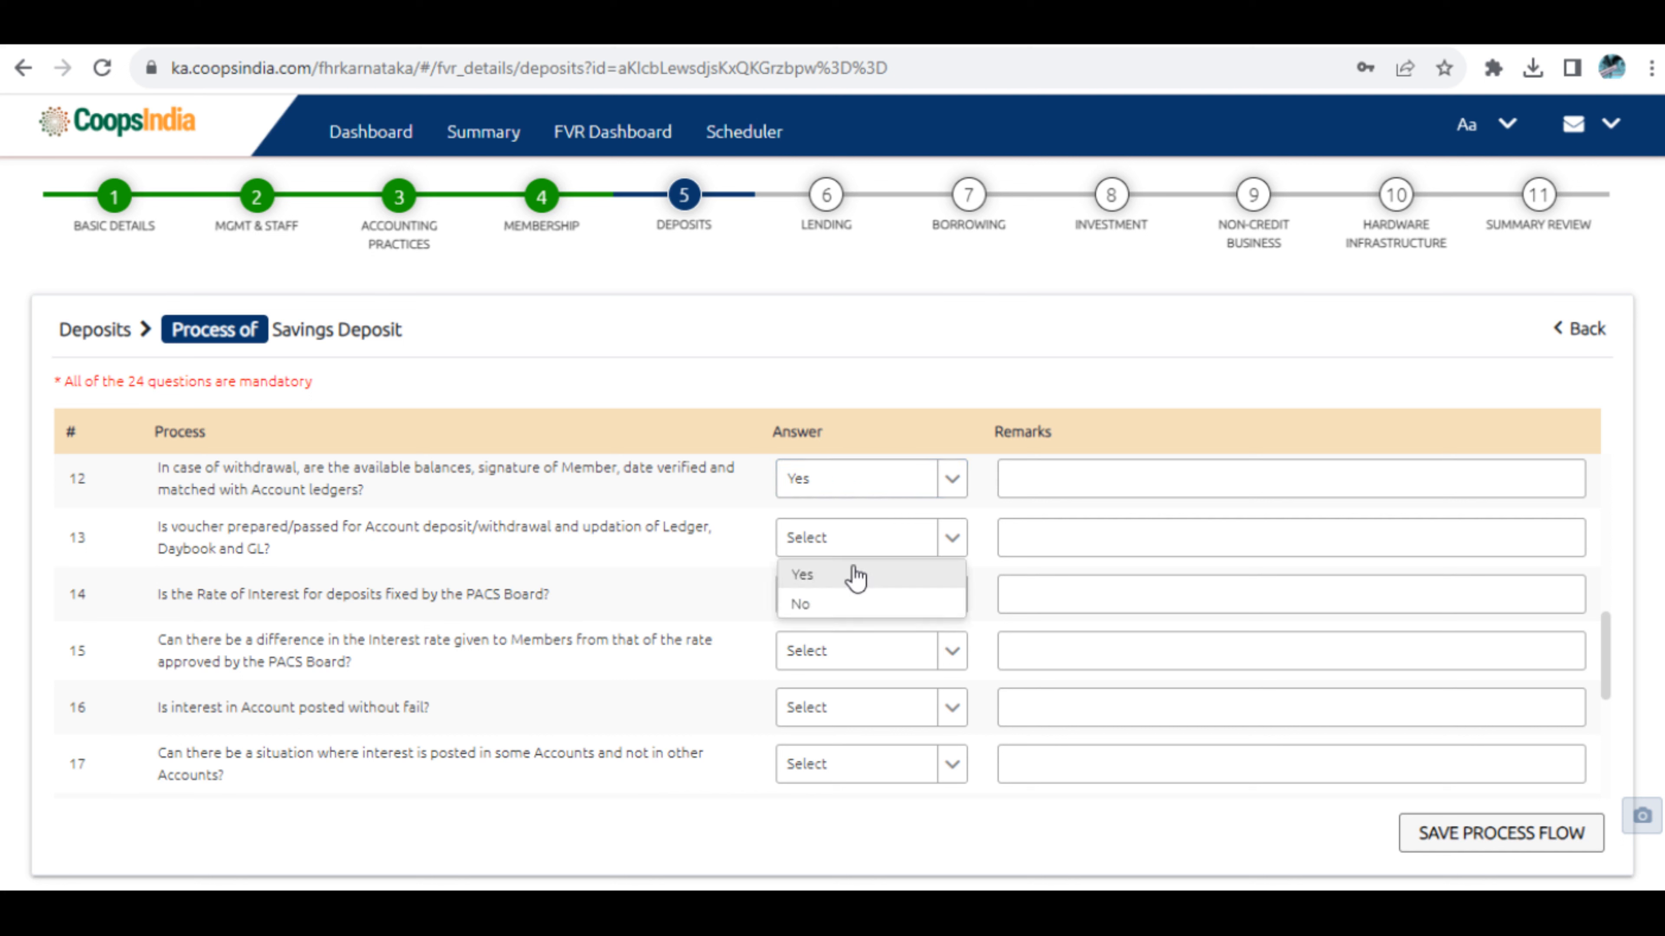
{"action": "left_click", "coordinate": [855, 577]}
{"action": "left_click", "coordinate": [839, 602]}
{"action": "left_click", "coordinate": [818, 633]}
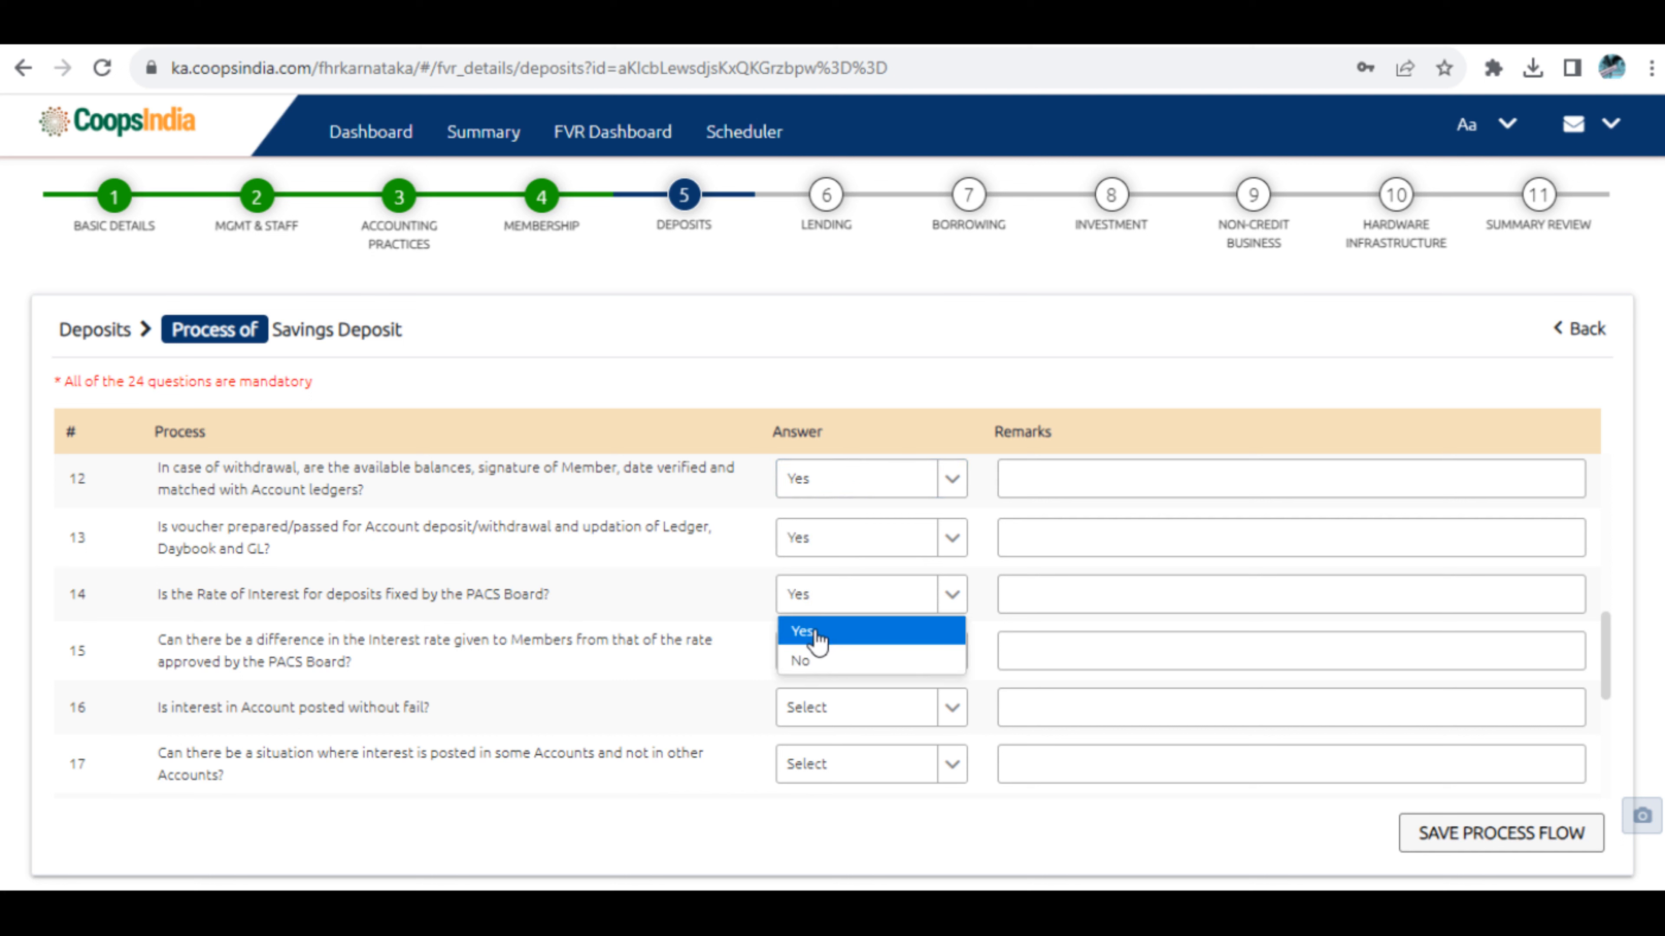
Answer No to question 15 on interest rates differing from the Board-approved rate and Yes to question 16 on posting interest without fail.
{"action": "left_click", "coordinate": [835, 668]}
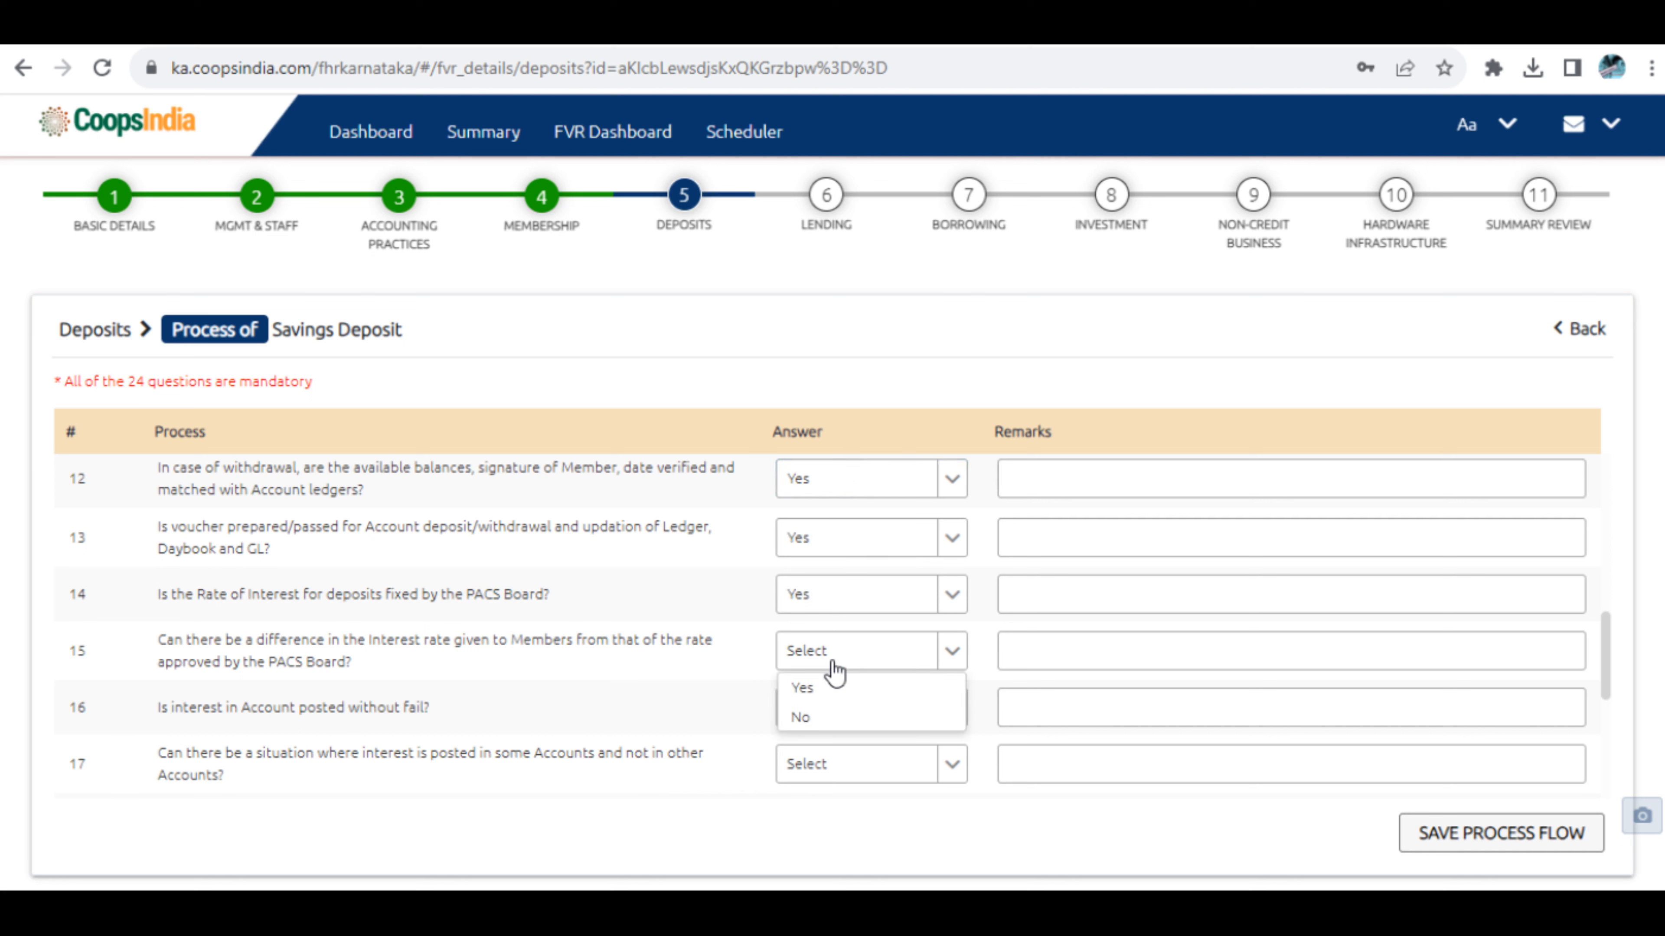
{"action": "left_click", "coordinate": [803, 717]}
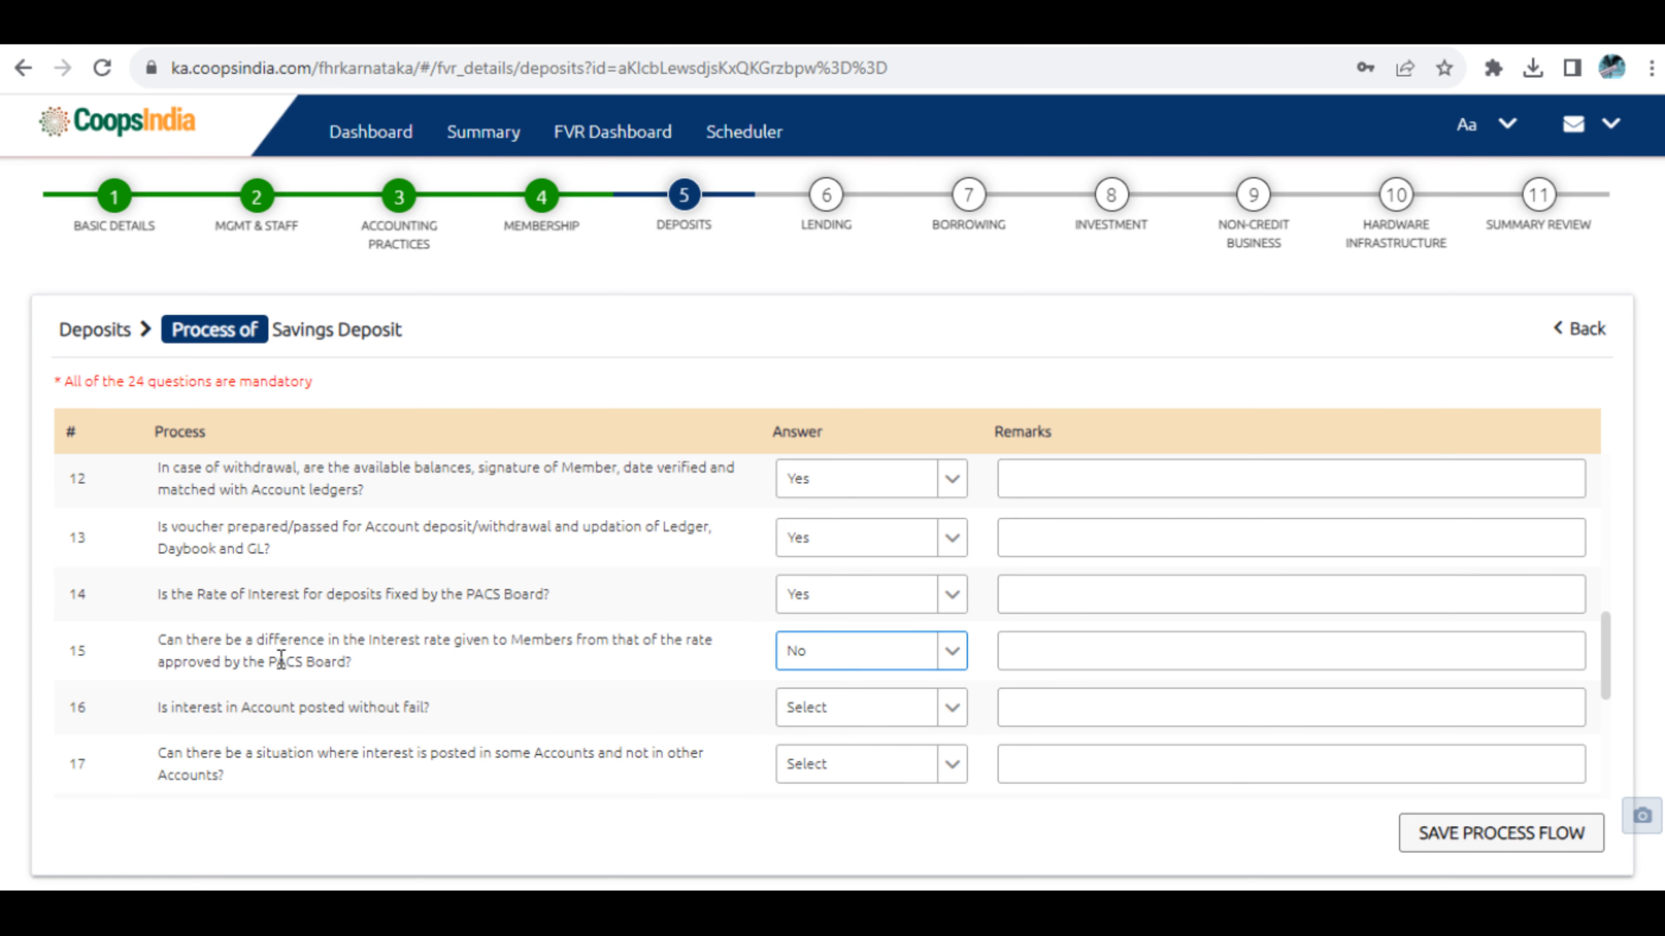
{"action": "scroll", "coordinate": [259, 687], "scroll_direction": "down", "scroll_amount": 2}
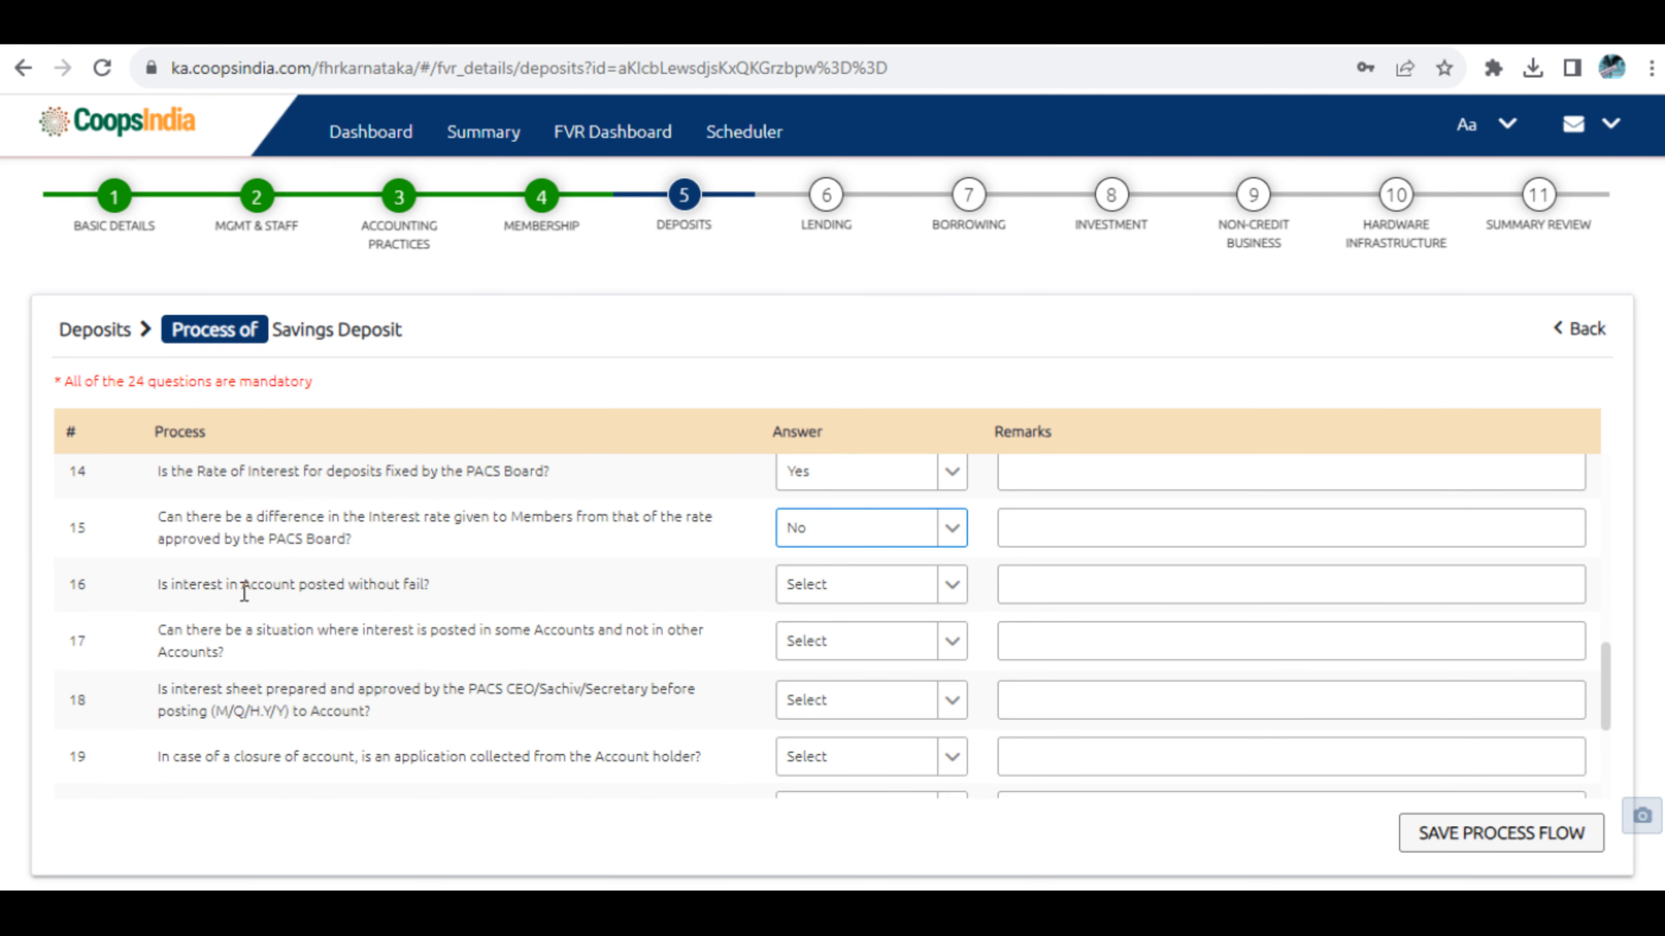
{"action": "left_click", "coordinate": [864, 594]}
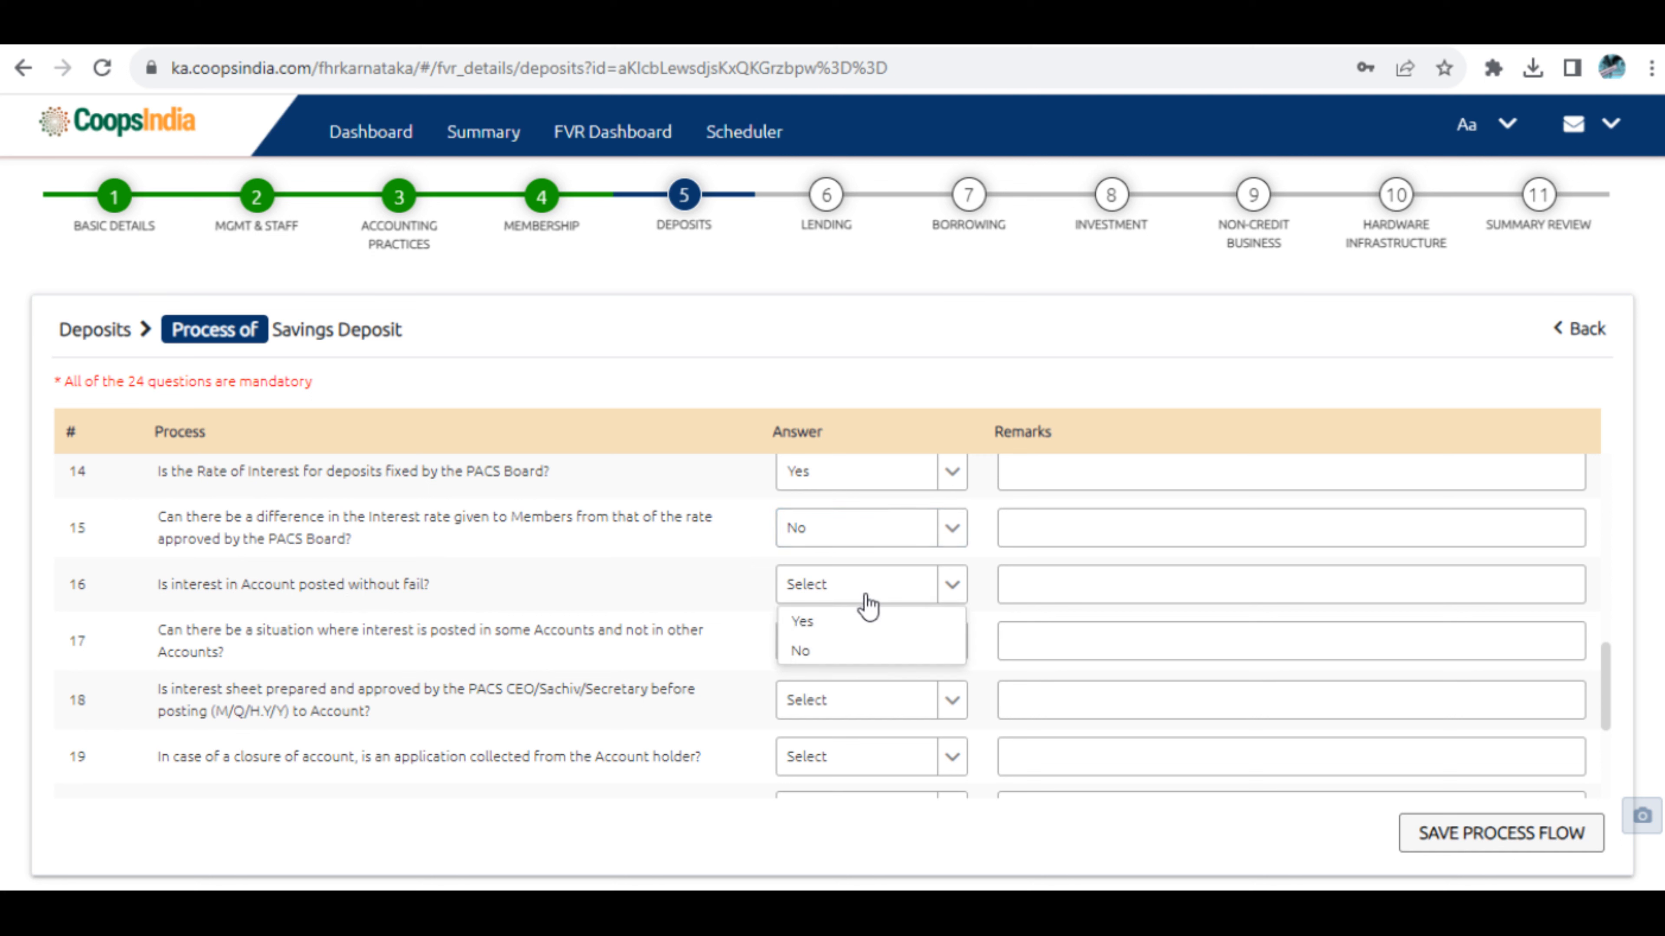
{"action": "left_click", "coordinate": [806, 623]}
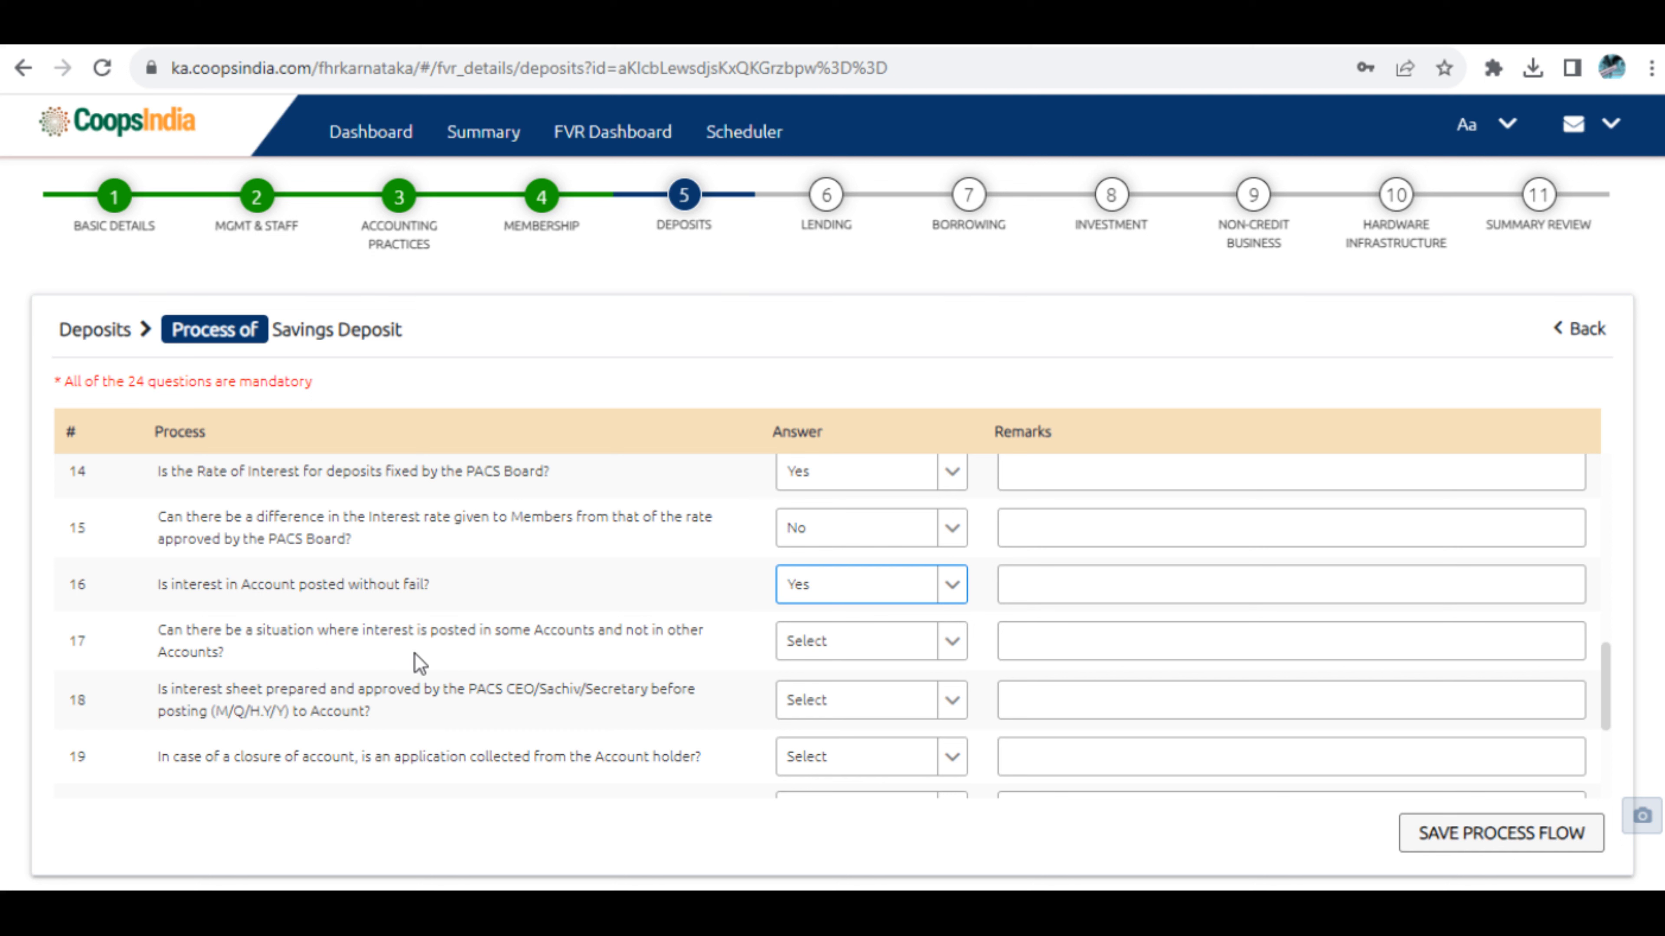
Answer No to question 17 on interest being posted in some accounts and not in others.
{"action": "left_click_drag", "start_coordinate": [225, 634], "coordinate": [353, 641]}
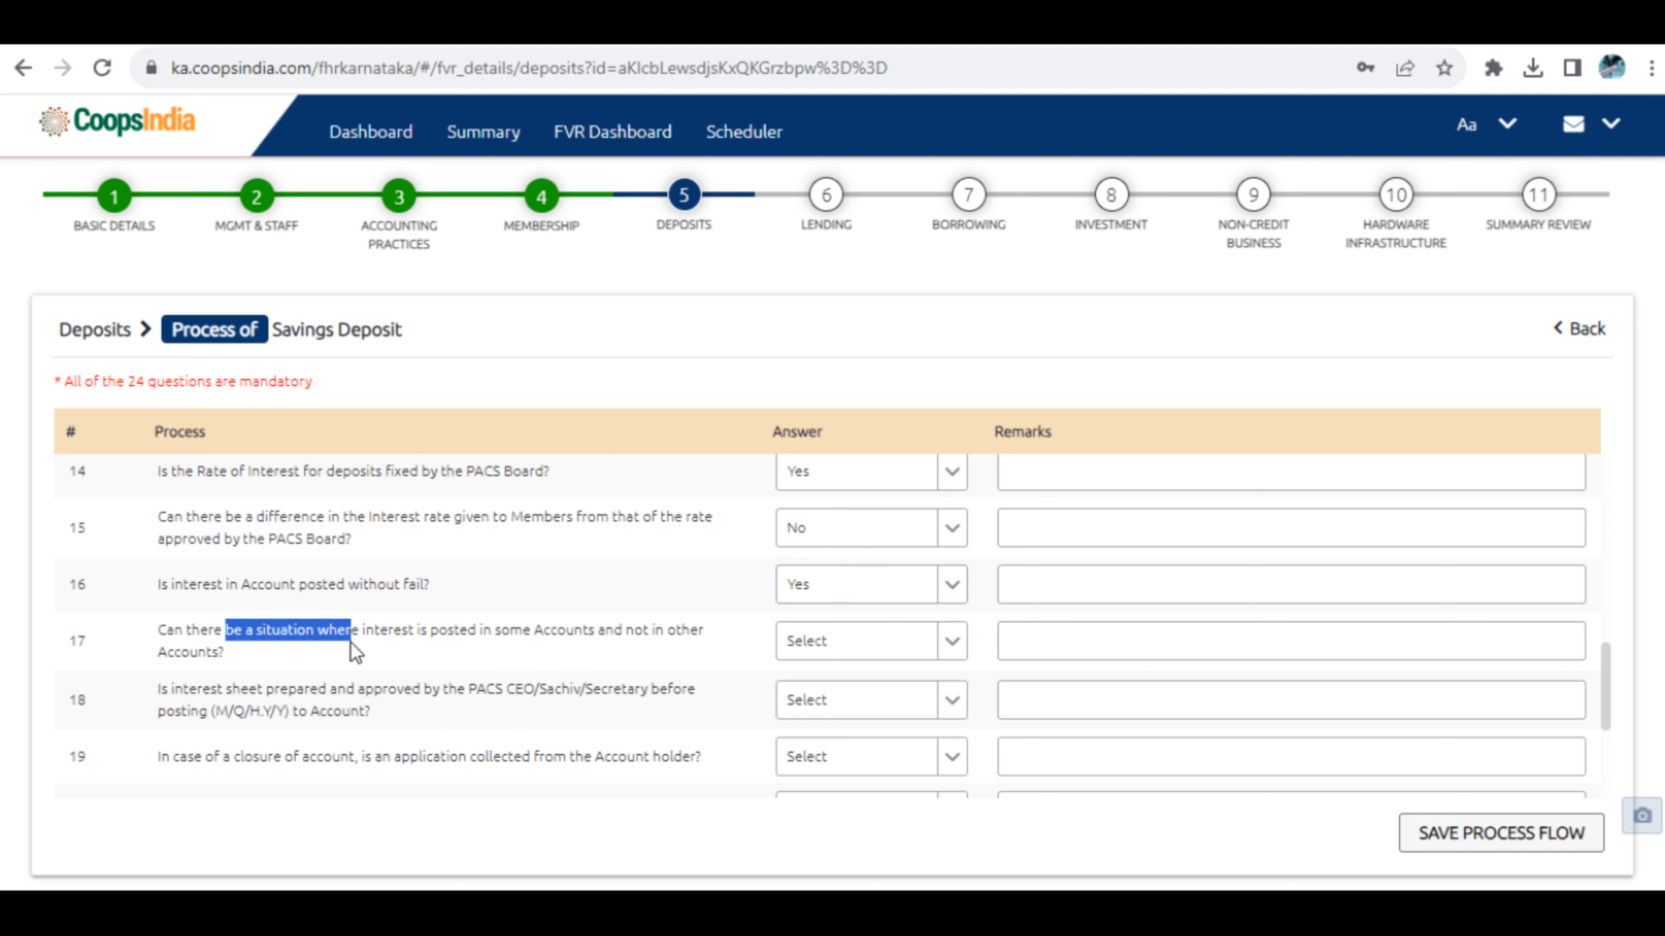
{"action": "left_click_drag", "start_coordinate": [468, 633], "coordinate": [672, 634]}
{"action": "left_click_drag", "start_coordinate": [183, 652], "coordinate": [262, 651]}
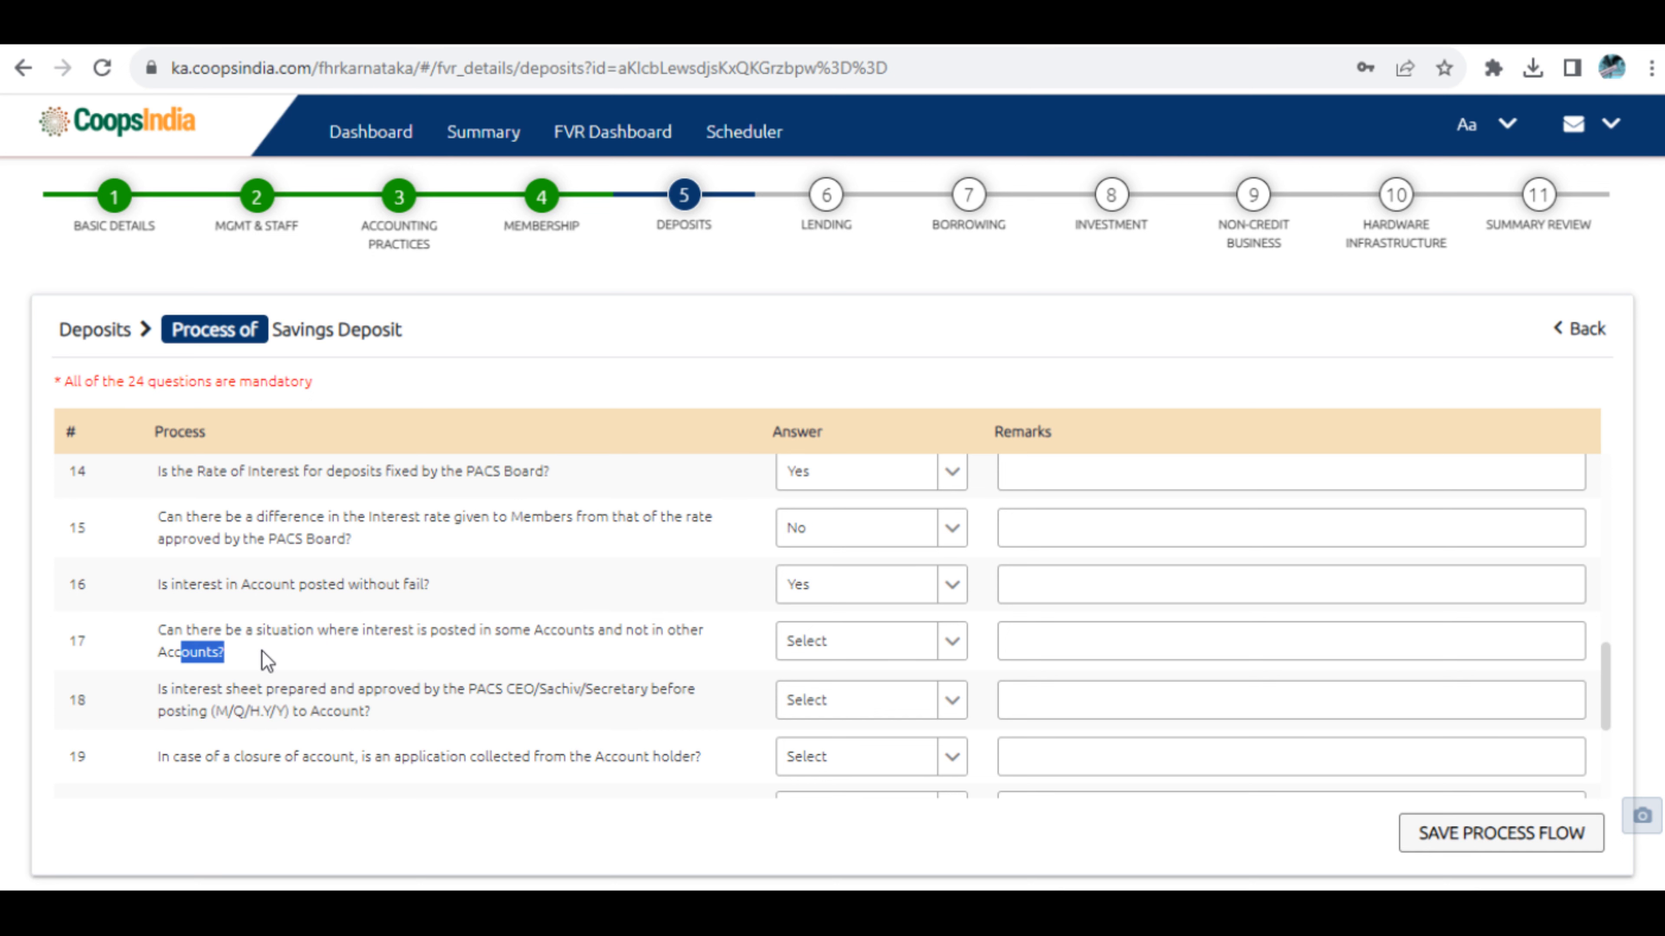
{"action": "left_click", "coordinate": [814, 652]}
{"action": "left_click", "coordinate": [822, 710]}
Answer Yes to question 18 on the interest sheet being prepared and approved by the PACS CEO/Sachiv/Secretary before posting.
{"action": "scroll", "coordinate": [310, 703], "scroll_direction": "down", "scroll_amount": 2}
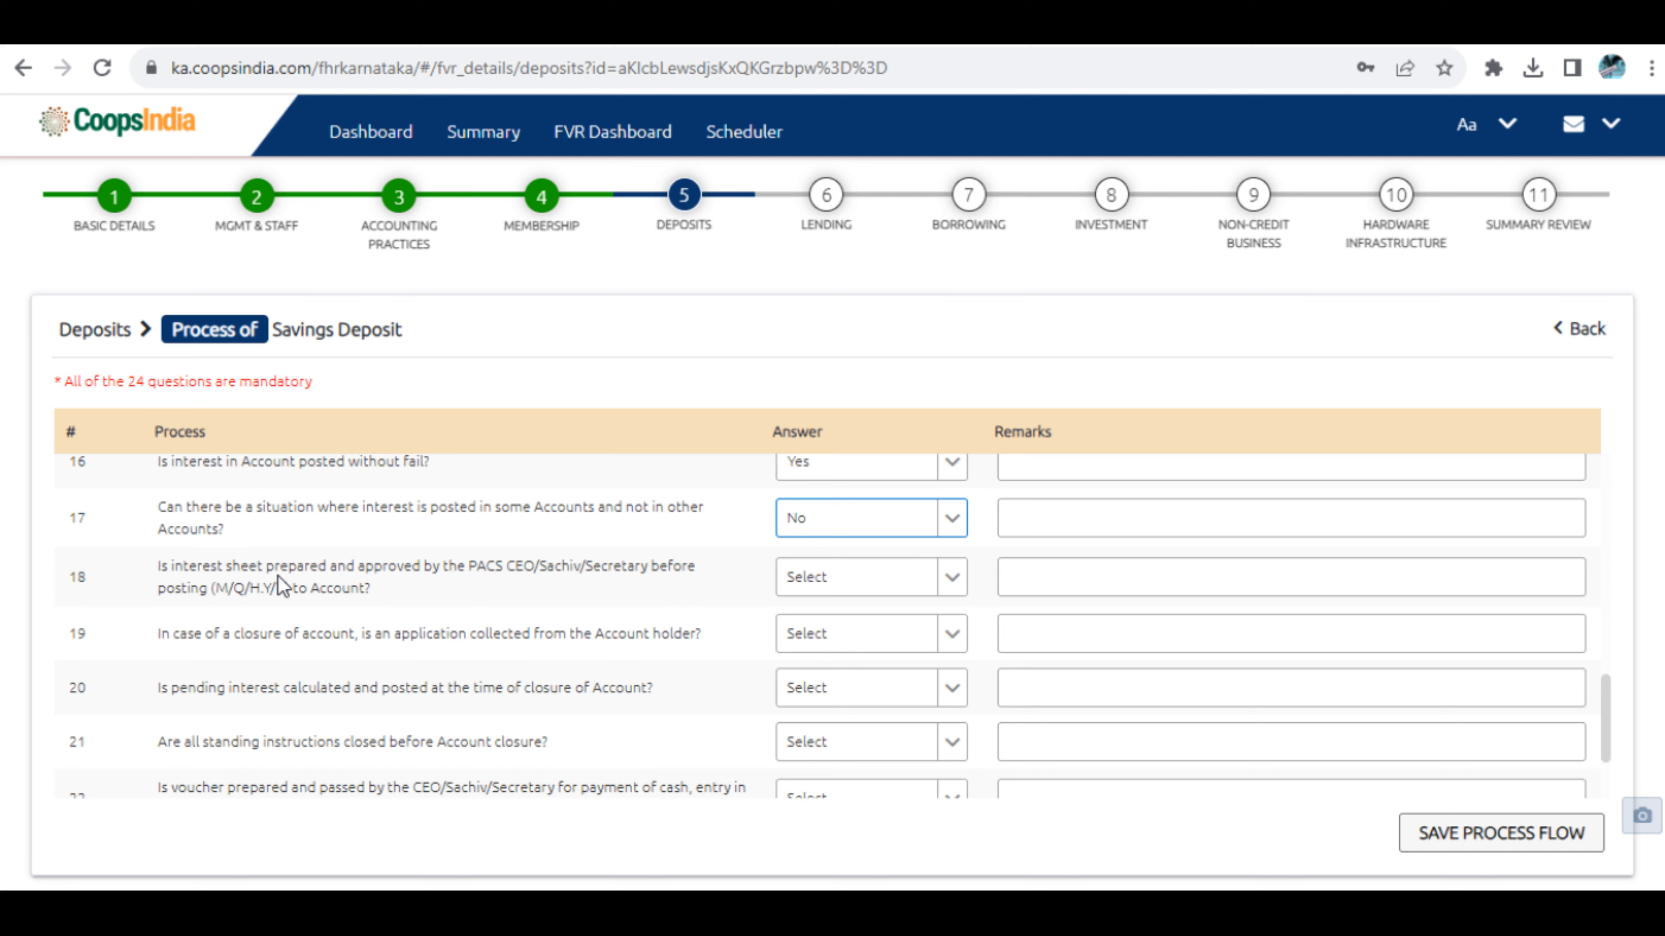
{"action": "left_click_drag", "start_coordinate": [225, 567], "coordinate": [371, 566]}
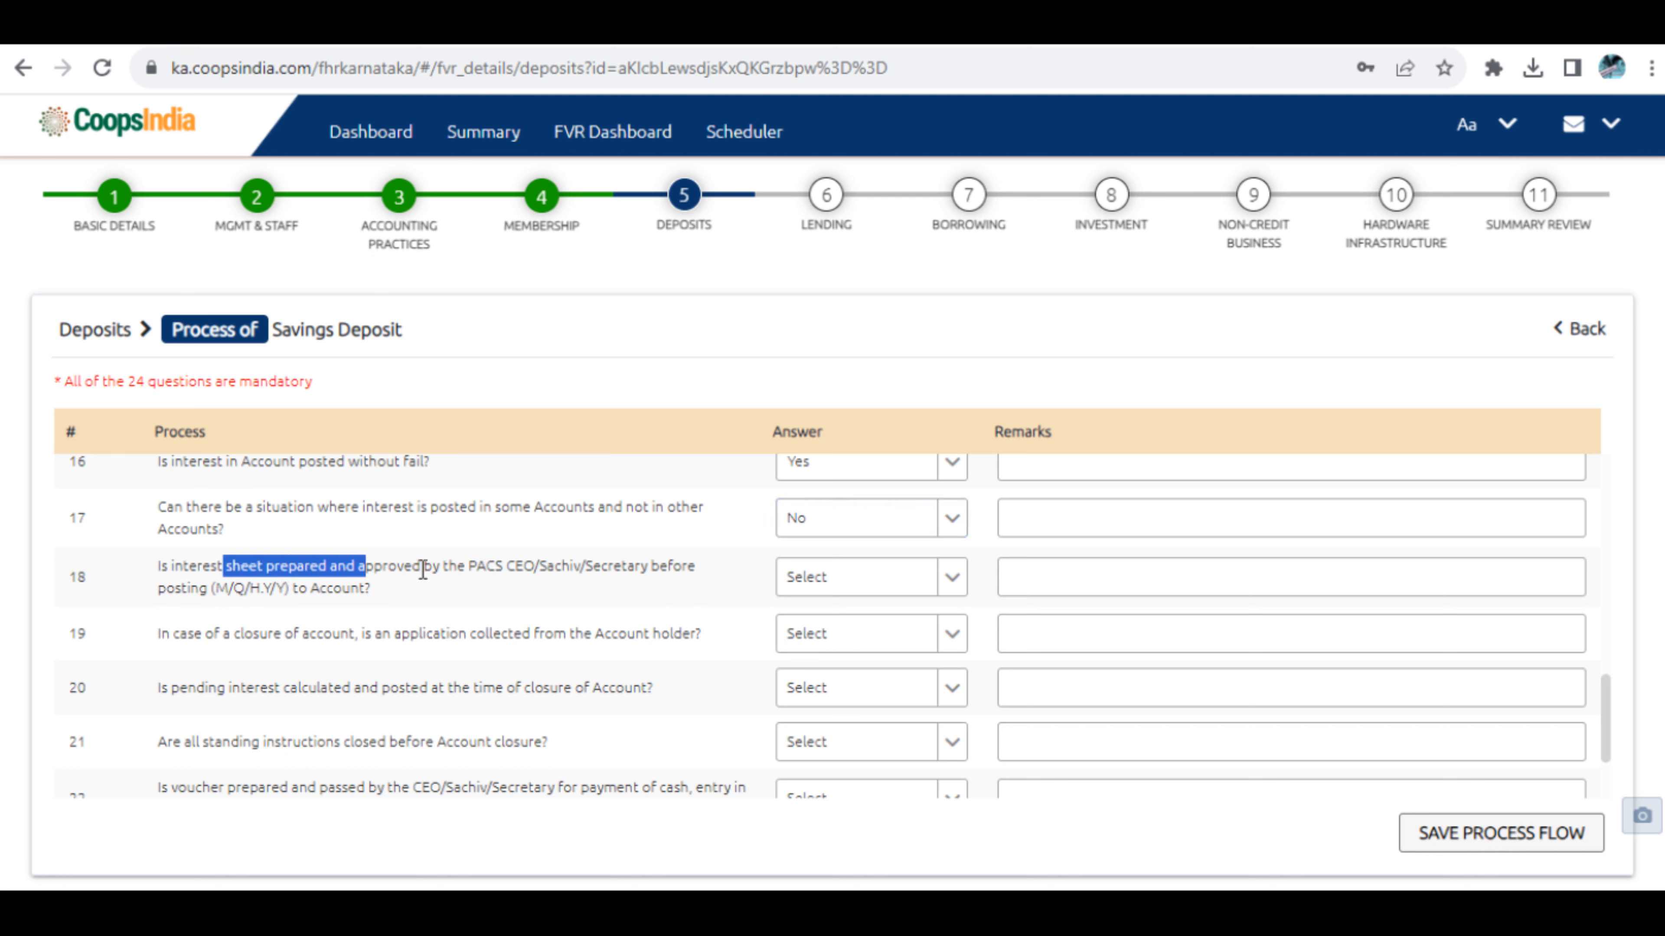
{"action": "left_click_drag", "start_coordinate": [580, 567], "coordinate": [683, 568]}
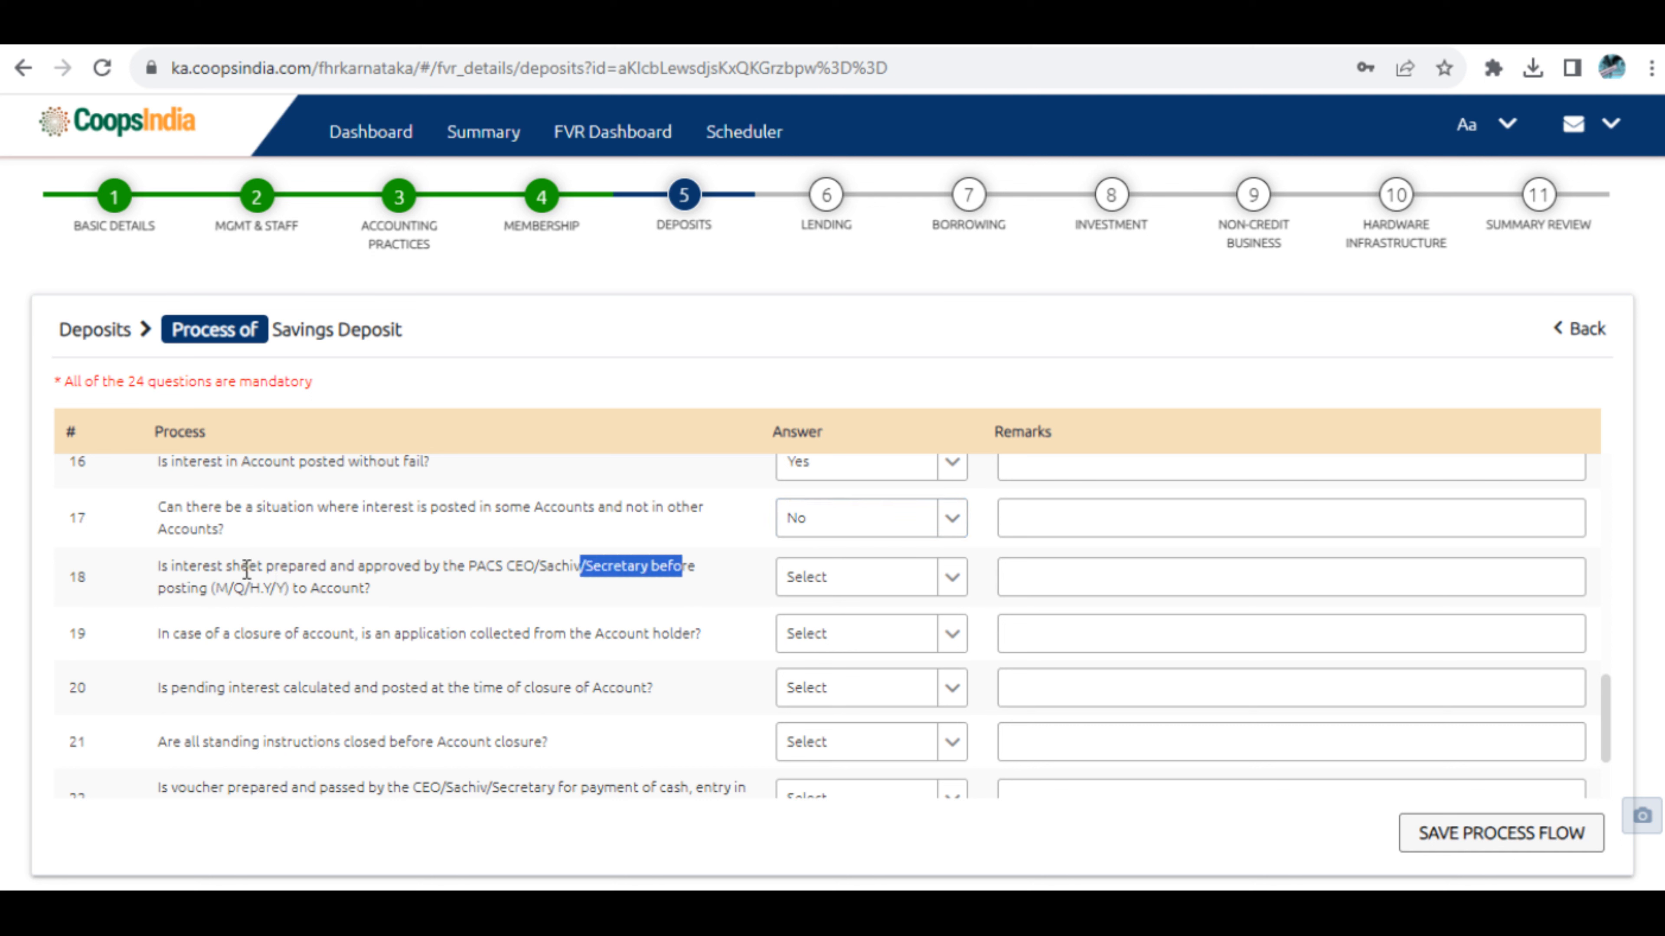
{"action": "left_click", "coordinate": [858, 586]}
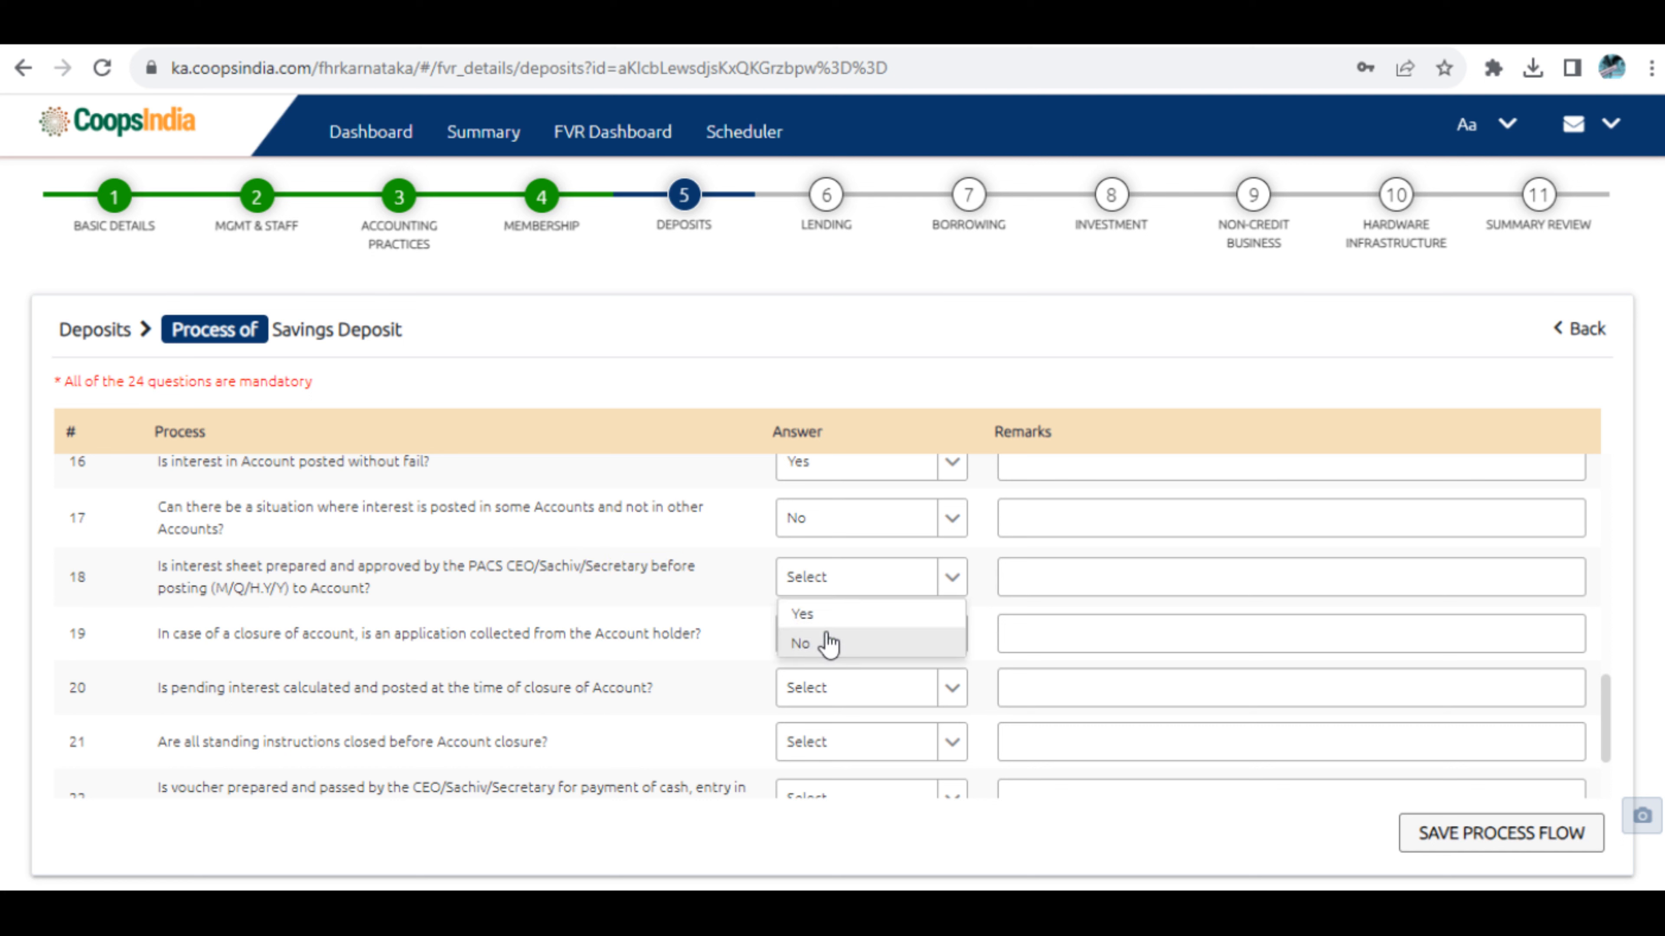
{"action": "left_click", "coordinate": [828, 645]}
{"action": "left_click", "coordinate": [825, 581]}
{"action": "left_click", "coordinate": [803, 614]}
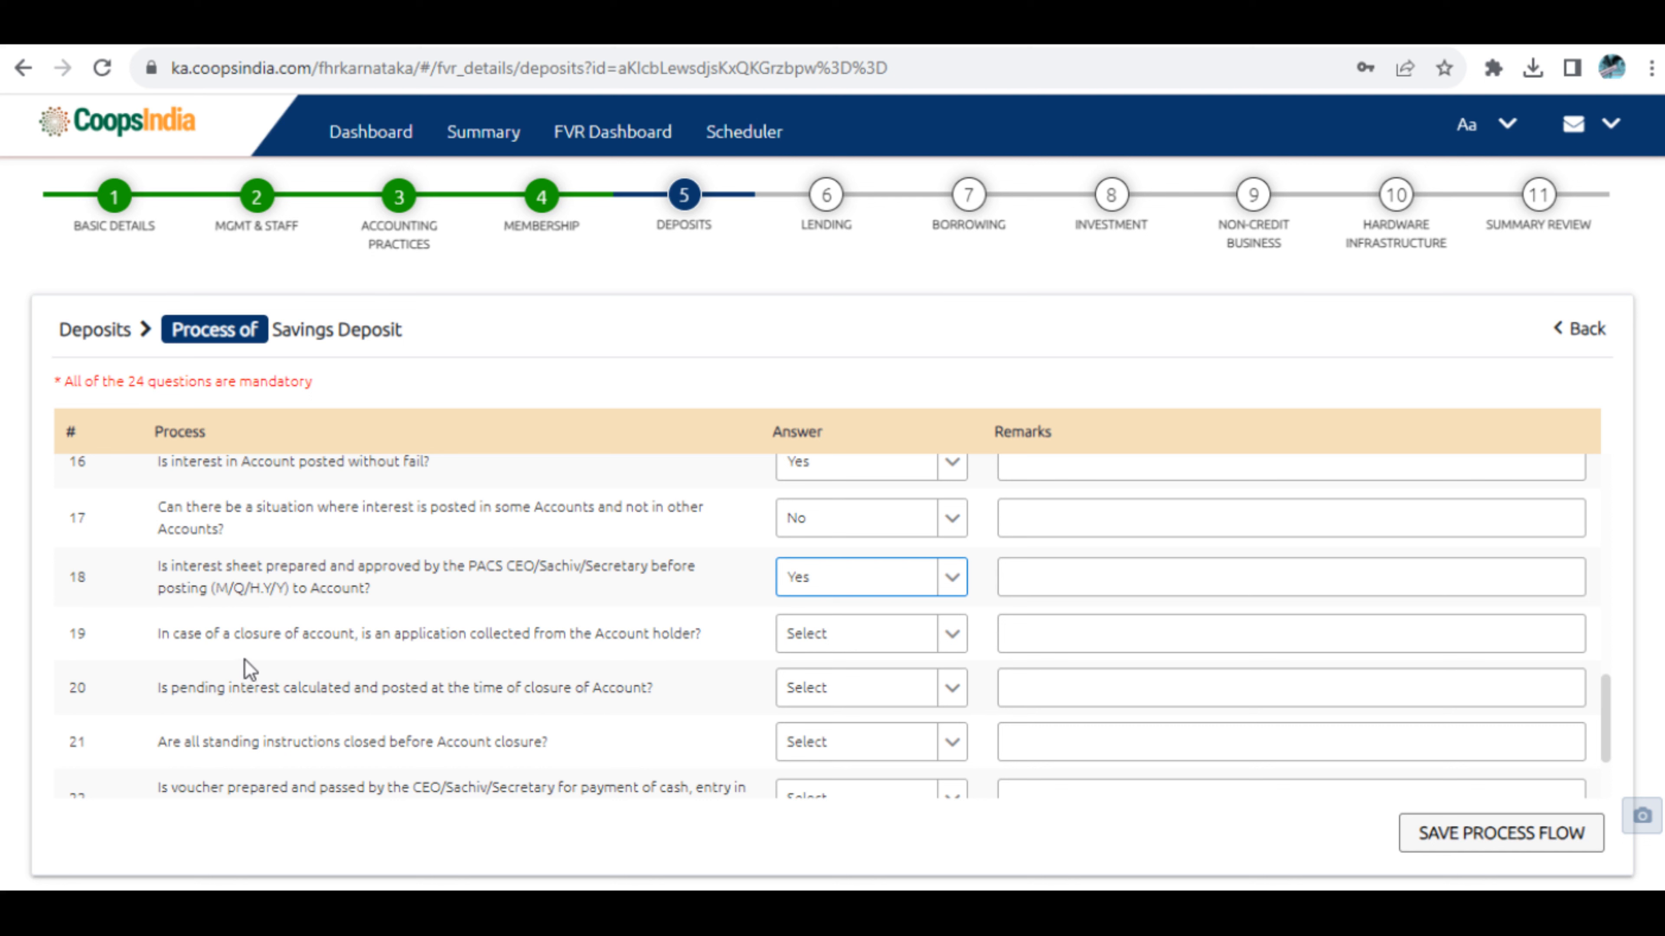
Answer Yes to question 19 on collecting an application from the account holder when an account is closed.
{"action": "left_click", "coordinate": [186, 647]}
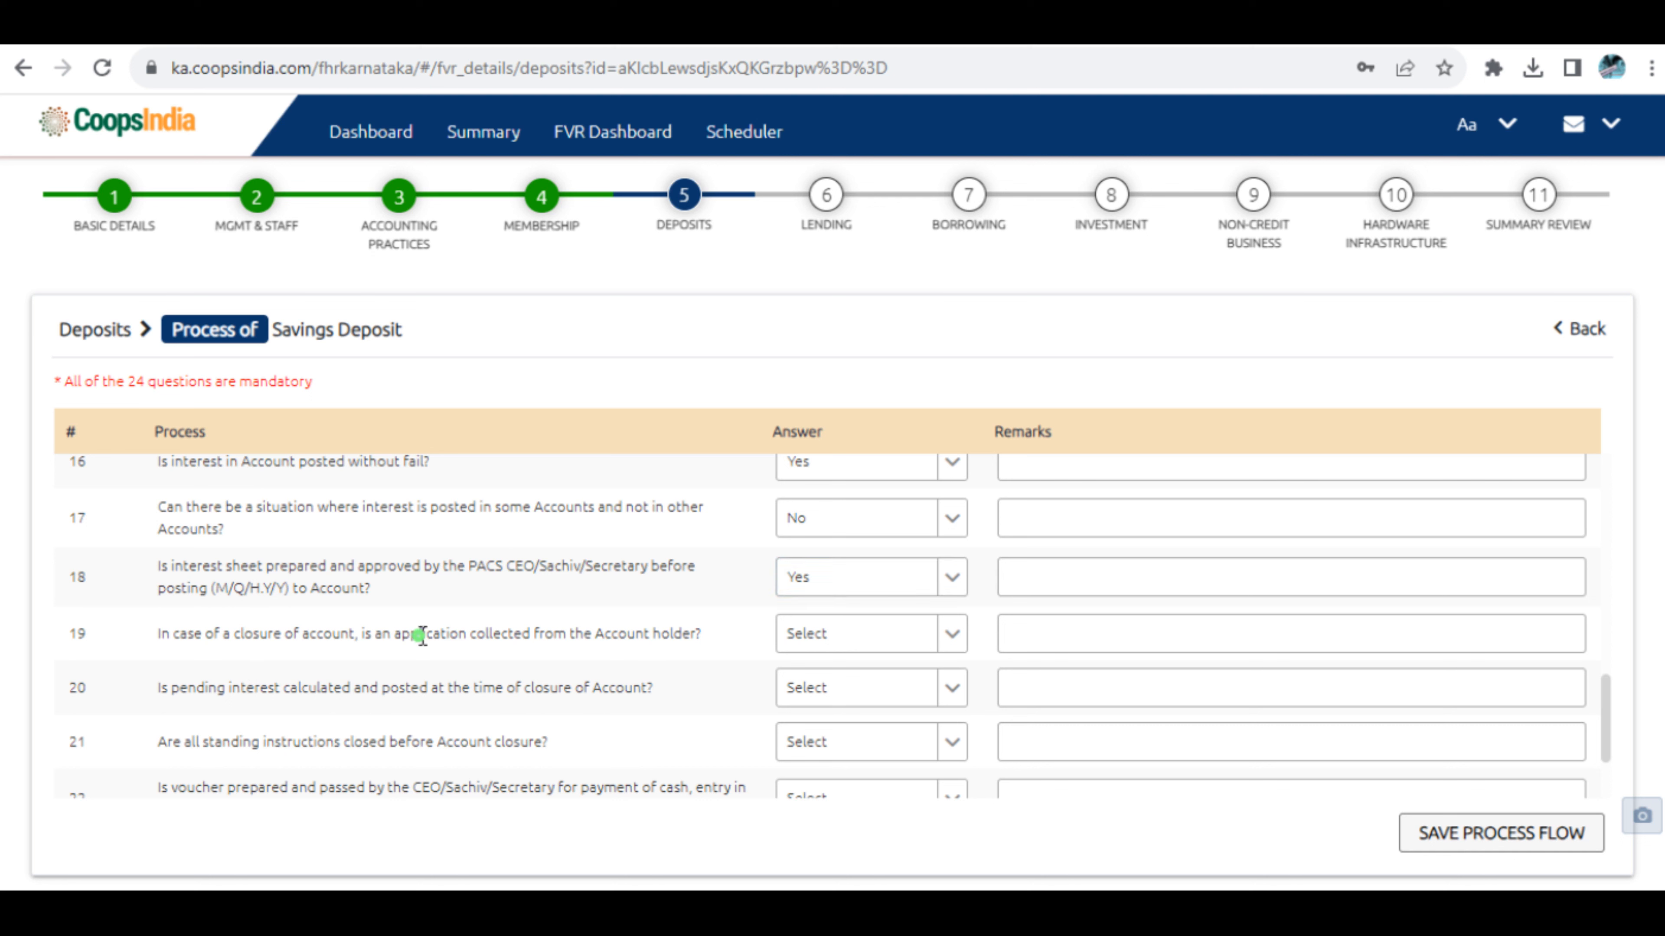
{"action": "left_click_drag", "start_coordinate": [412, 634], "coordinate": [544, 635]}
{"action": "left_click", "coordinate": [810, 646]}
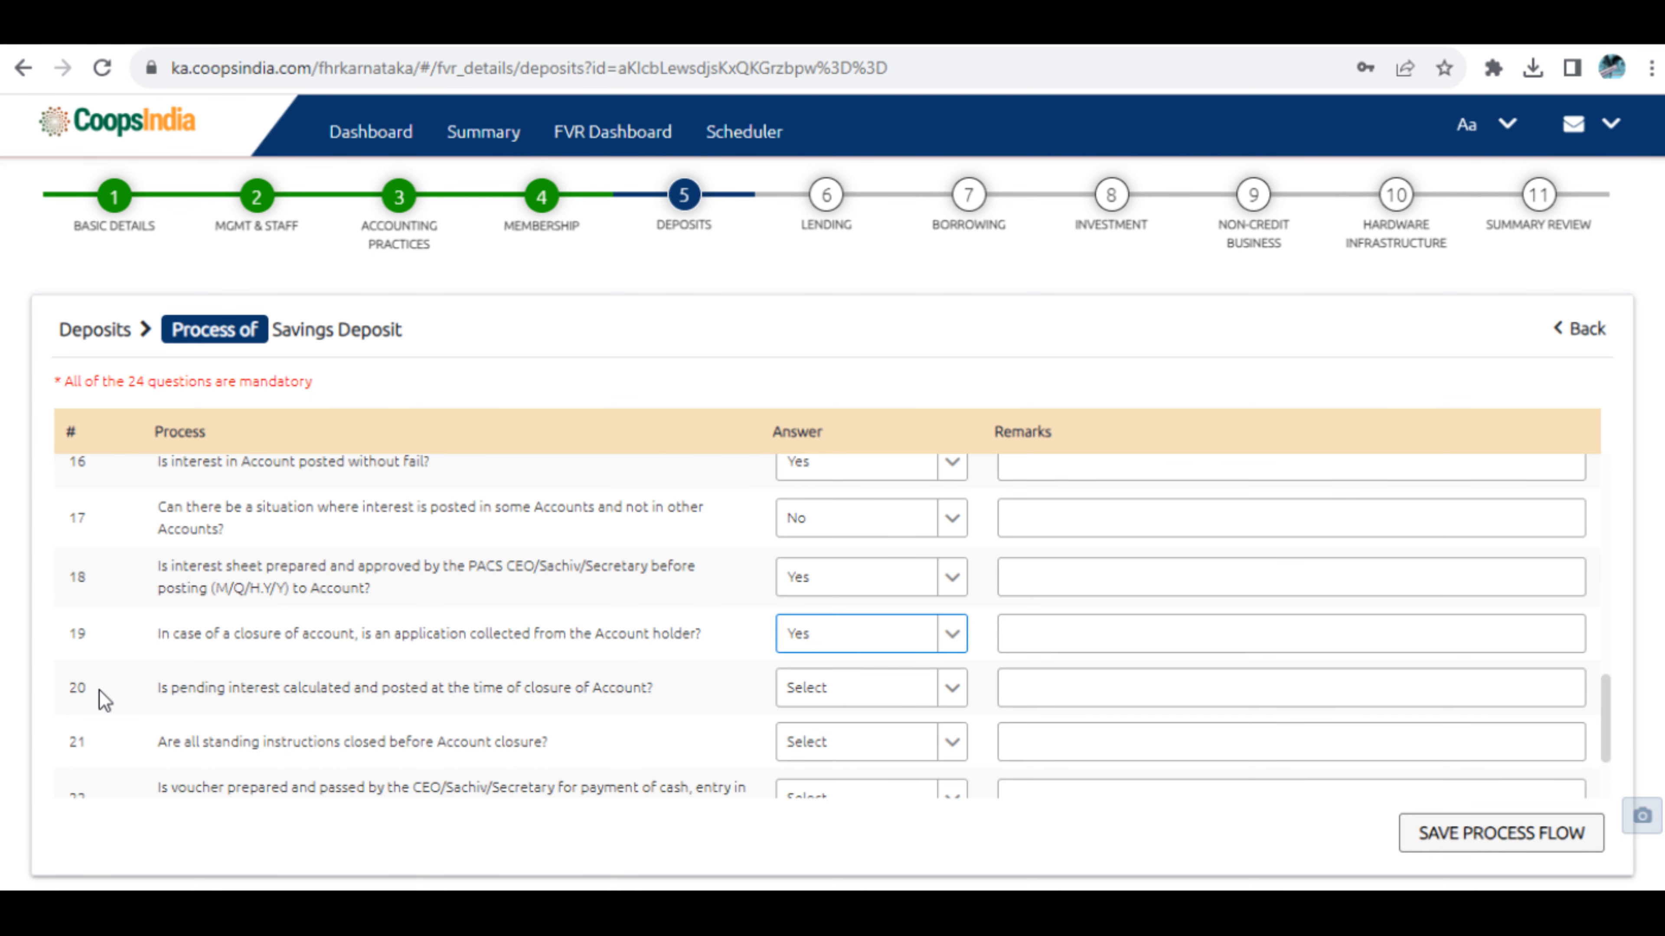
Answer Yes to question 20 on pending interest being calculated and posted at the time of account closure.
{"action": "scroll", "coordinate": [301, 723], "scroll_direction": "down", "scroll_amount": 2}
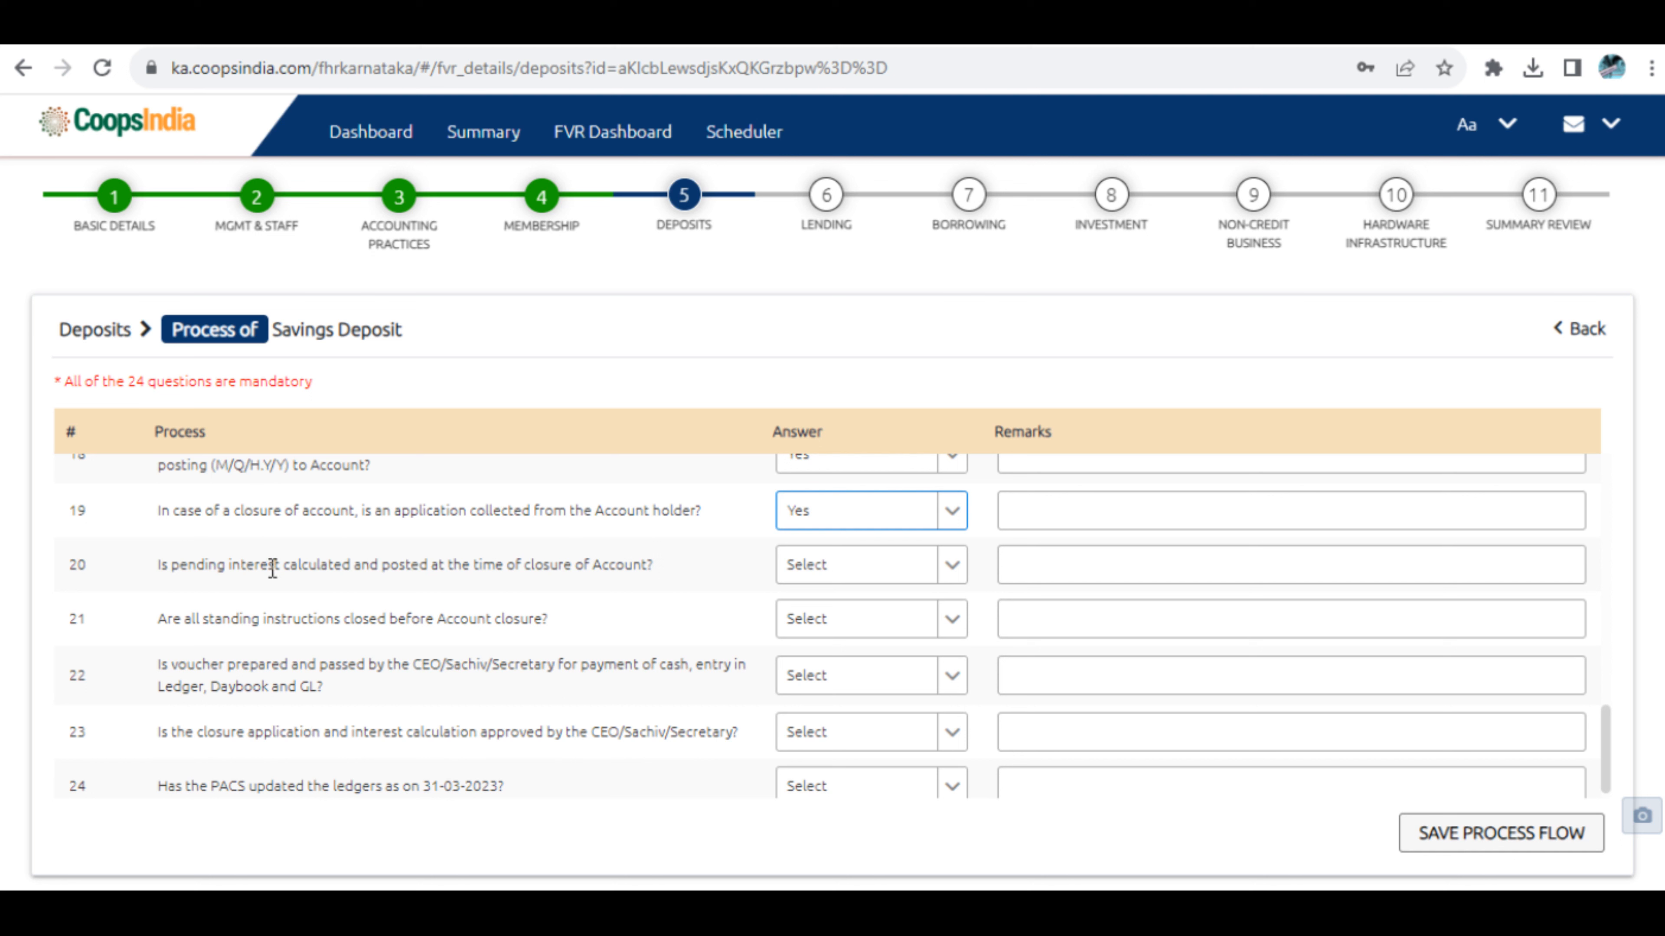
{"action": "left_click_drag", "start_coordinate": [316, 567], "coordinate": [427, 567]}
{"action": "left_click_drag", "start_coordinate": [205, 566], "coordinate": [253, 566]}
{"action": "left_click_drag", "start_coordinate": [513, 590], "coordinate": [604, 567]}
{"action": "left_click", "coordinate": [825, 577]}
{"action": "left_click", "coordinate": [806, 599]}
Answer Yes to question 21 on closing all standing instructions before account closure.
{"action": "left_click_drag", "start_coordinate": [335, 619], "coordinate": [485, 619]}
{"action": "left_click_drag", "start_coordinate": [210, 619], "coordinate": [347, 618]}
{"action": "left_click", "coordinate": [866, 630]}
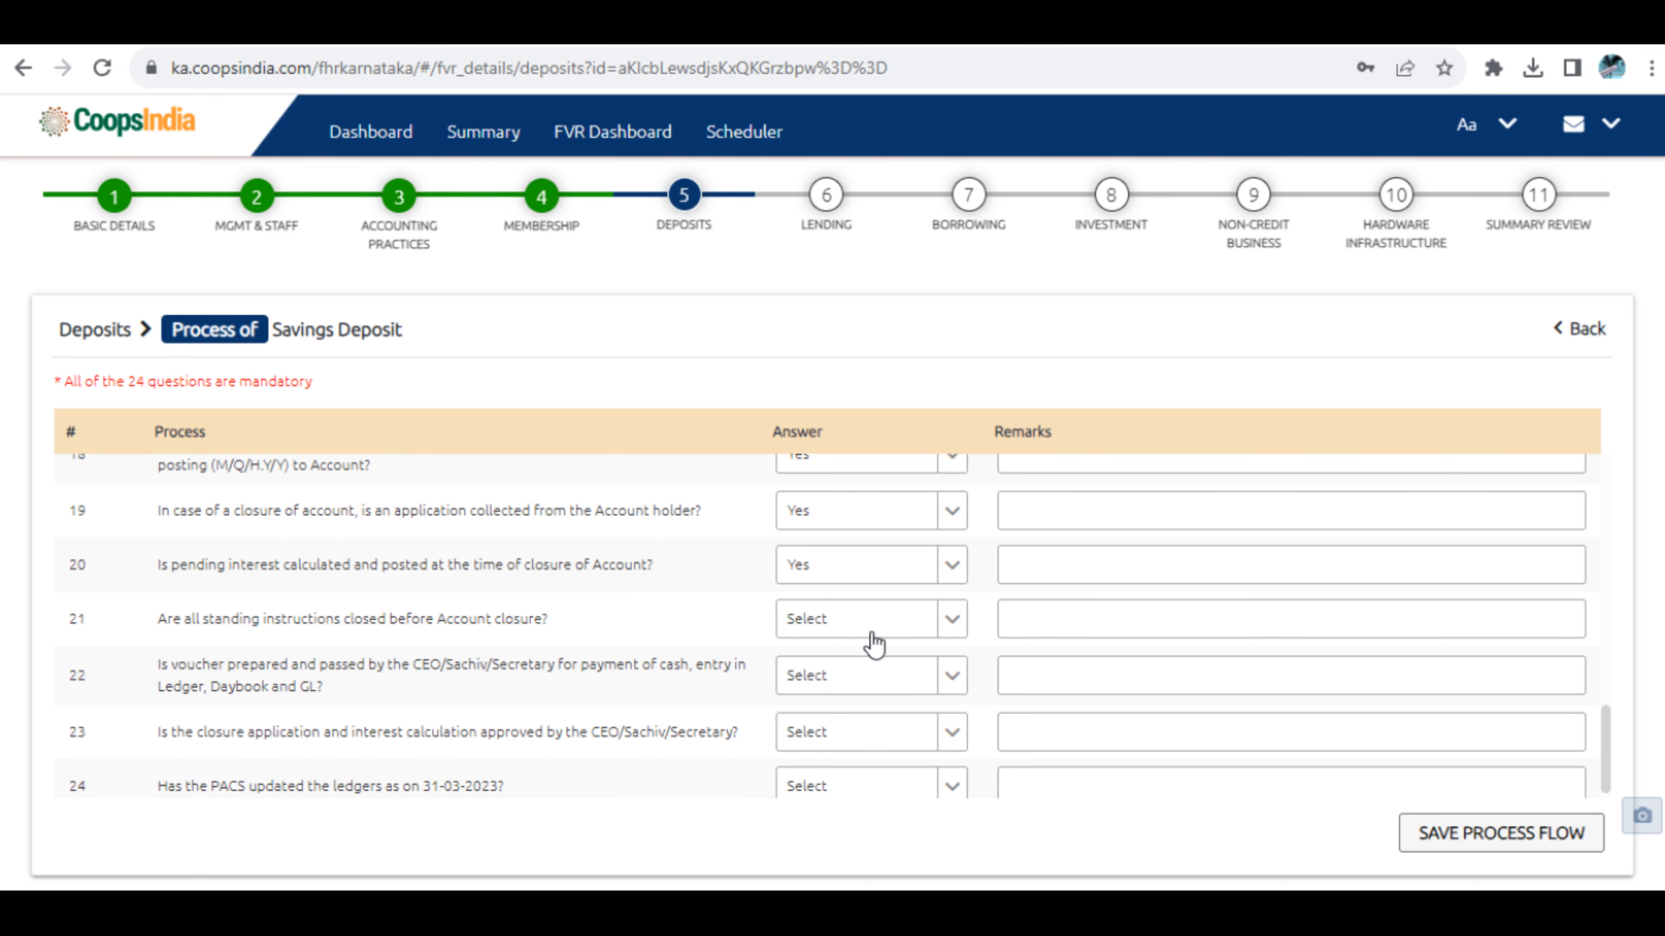
{"action": "left_click", "coordinate": [813, 656]}
Answer Yes to question 22 on the voucher being prepared and passed for cash payment and entry in Ledger, Daybook and GL.
{"action": "scroll", "coordinate": [511, 628], "scroll_direction": "down", "scroll_amount": 1}
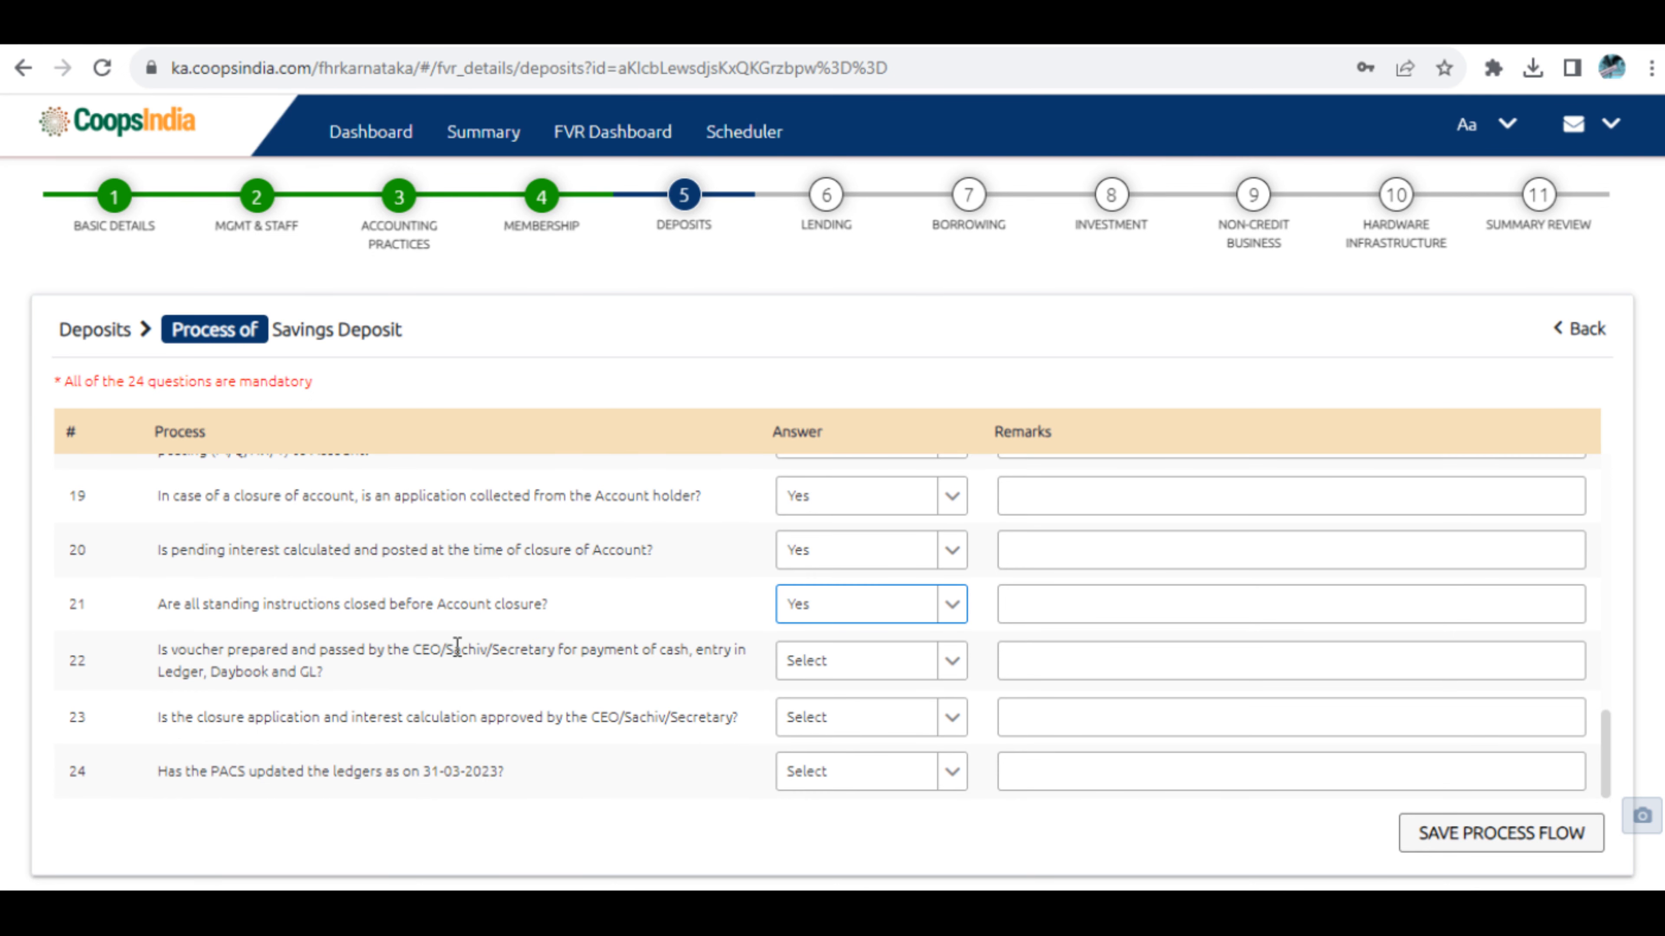
{"action": "left_click", "coordinate": [173, 658]}
{"action": "left_click_drag", "start_coordinate": [176, 653], "coordinate": [317, 648]}
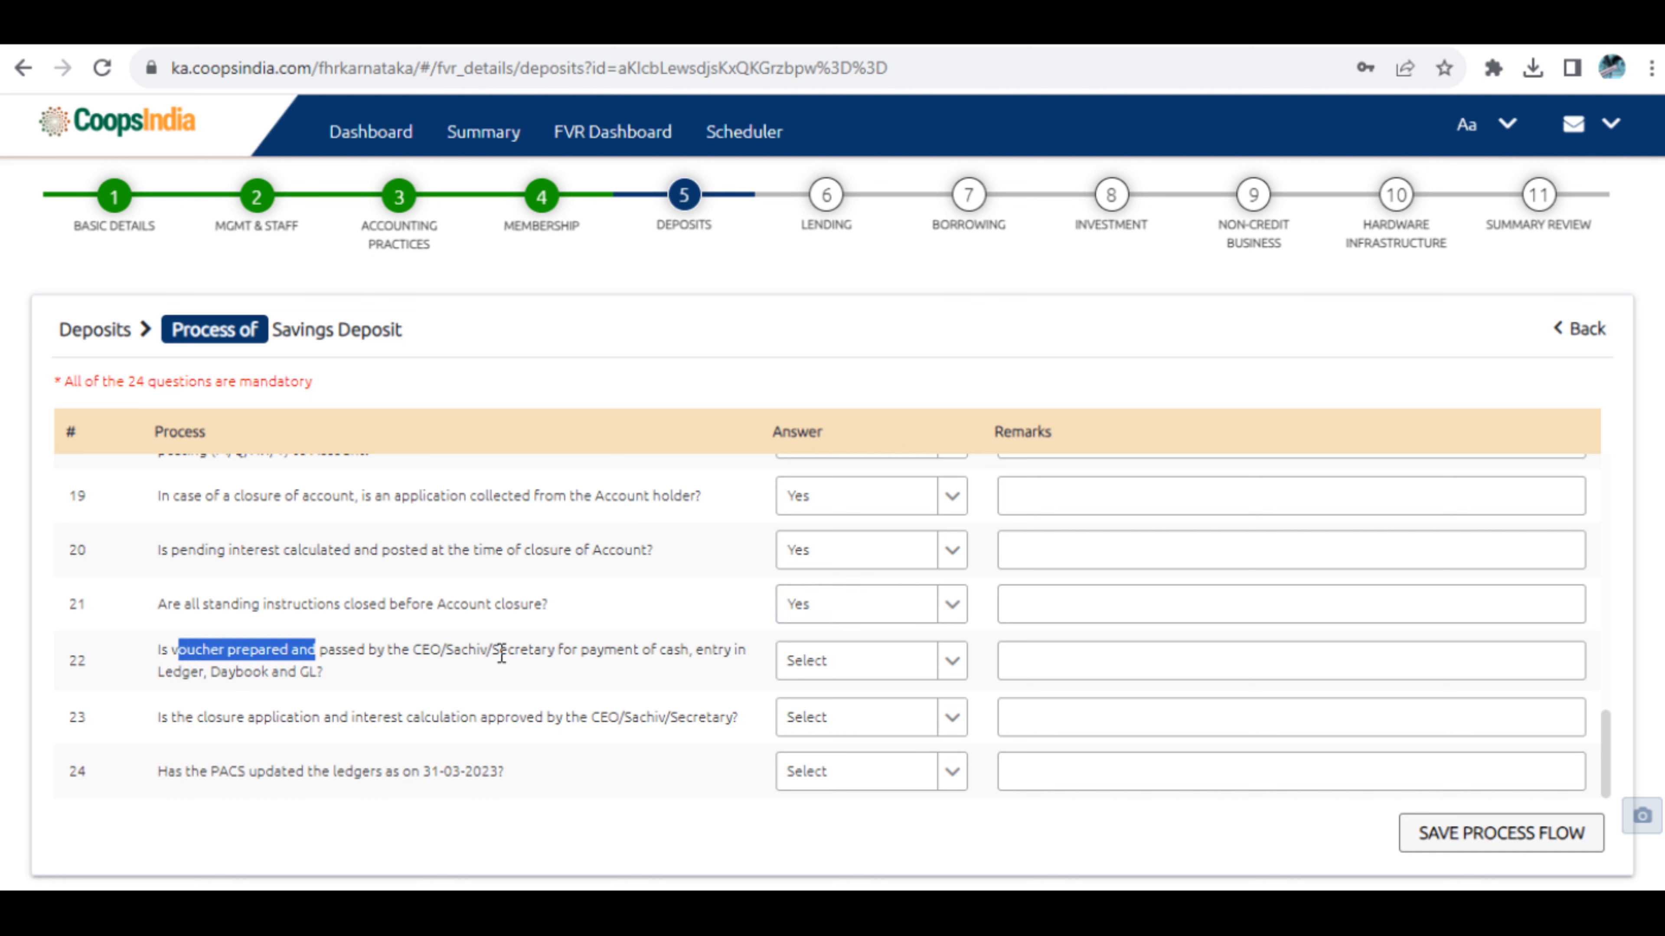
{"action": "left_click_drag", "start_coordinate": [500, 652], "coordinate": [587, 640]}
{"action": "left_click", "coordinate": [623, 653]}
{"action": "left_click_drag", "start_coordinate": [173, 672], "coordinate": [200, 671]}
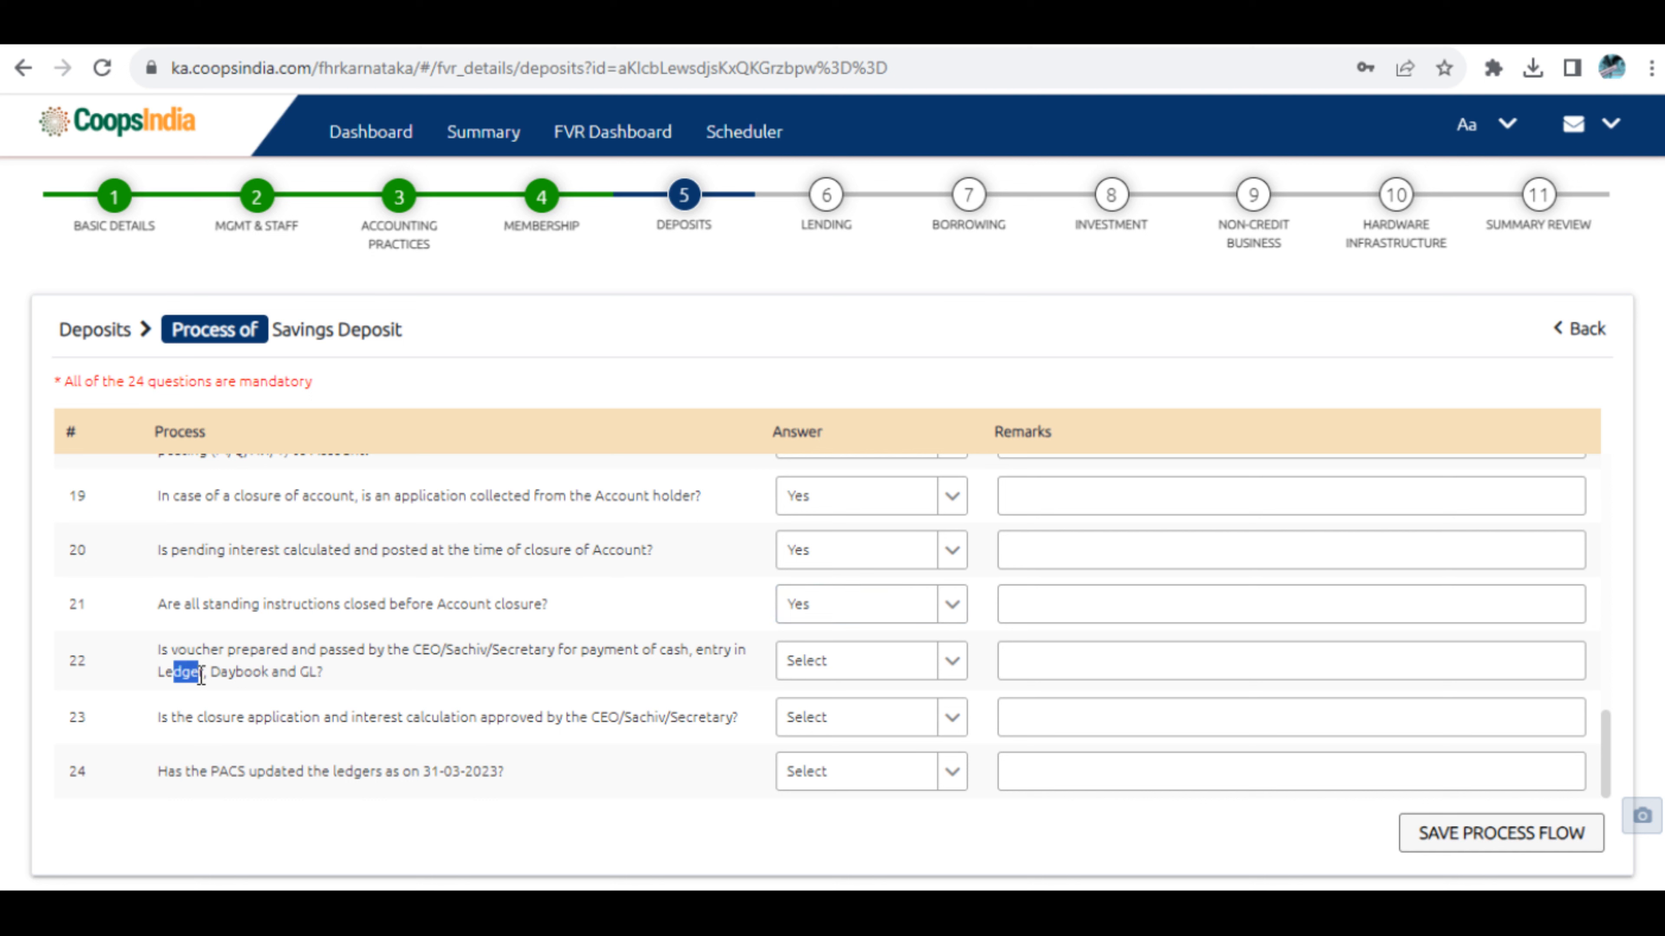
{"action": "left_click", "coordinate": [843, 687]}
{"action": "left_click", "coordinate": [846, 697]}
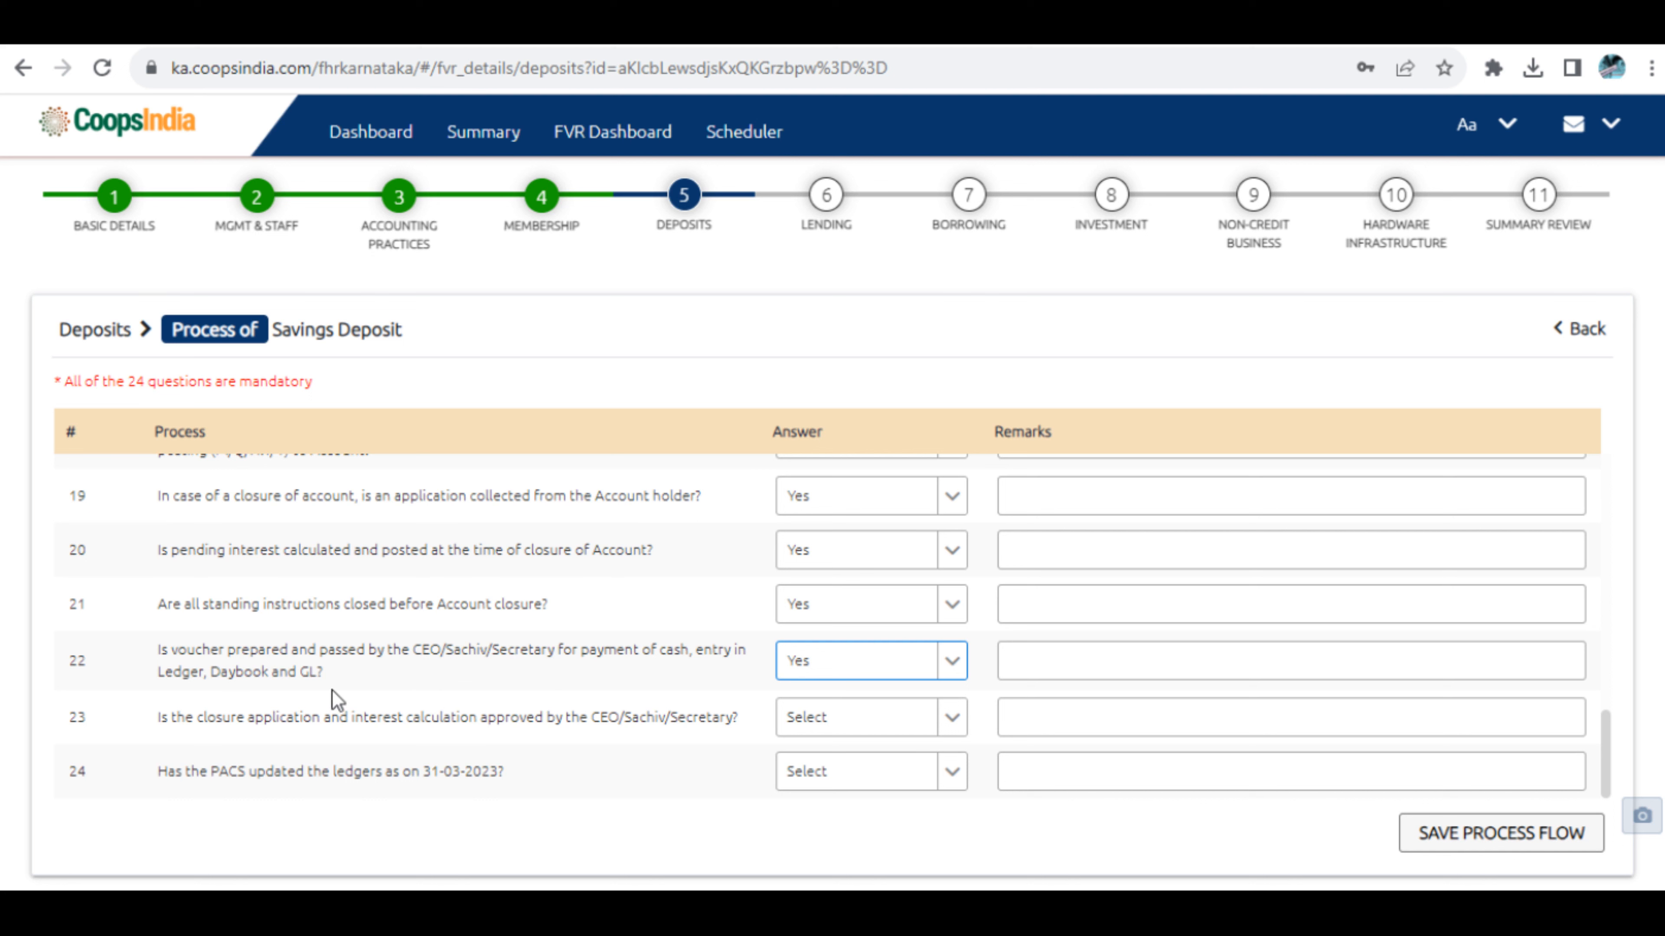
Answer Yes to question 23 on the closure application and interest calculation being approved by the CEO/Sachiv/Secretary.
{"action": "left_click_drag", "start_coordinate": [197, 716], "coordinate": [322, 720]}
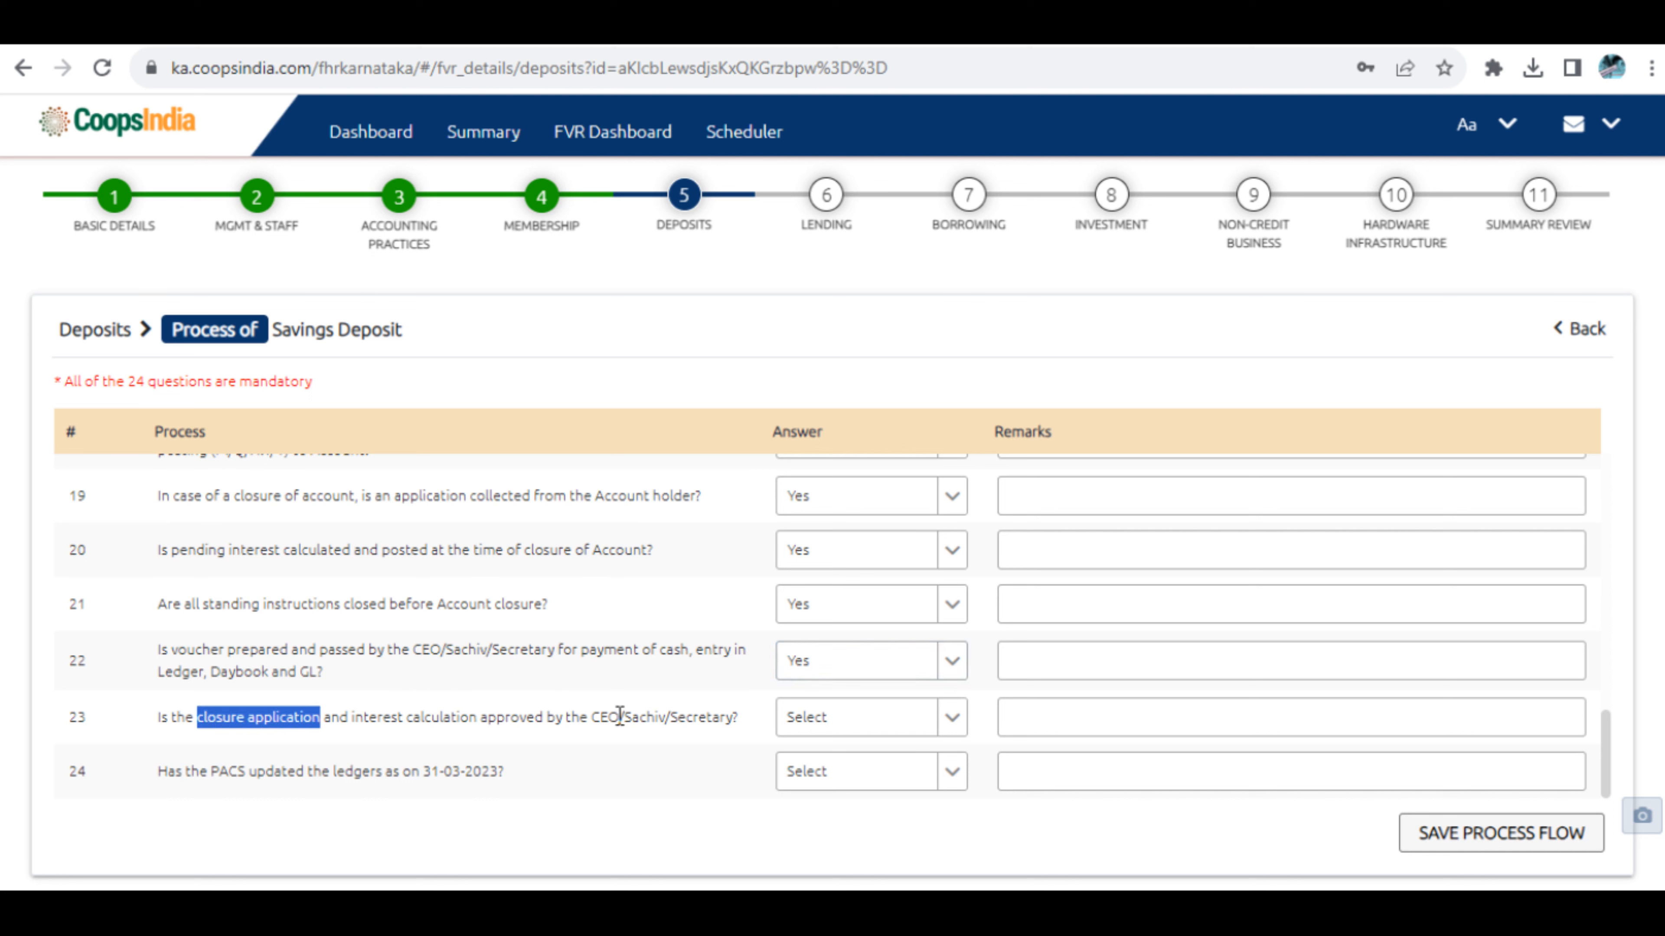
{"action": "left_click_drag", "start_coordinate": [481, 718], "coordinate": [725, 712]}
{"action": "left_click", "coordinate": [826, 721]}
{"action": "left_click", "coordinate": [813, 748]}
Answer Yes to question 24 on the ledgers being updated as on 31-03-2023 and save the process flow.
{"action": "scroll", "coordinate": [262, 675], "scroll_direction": "down", "scroll_amount": 2}
{"action": "left_click_drag", "start_coordinate": [191, 649], "coordinate": [282, 655]}
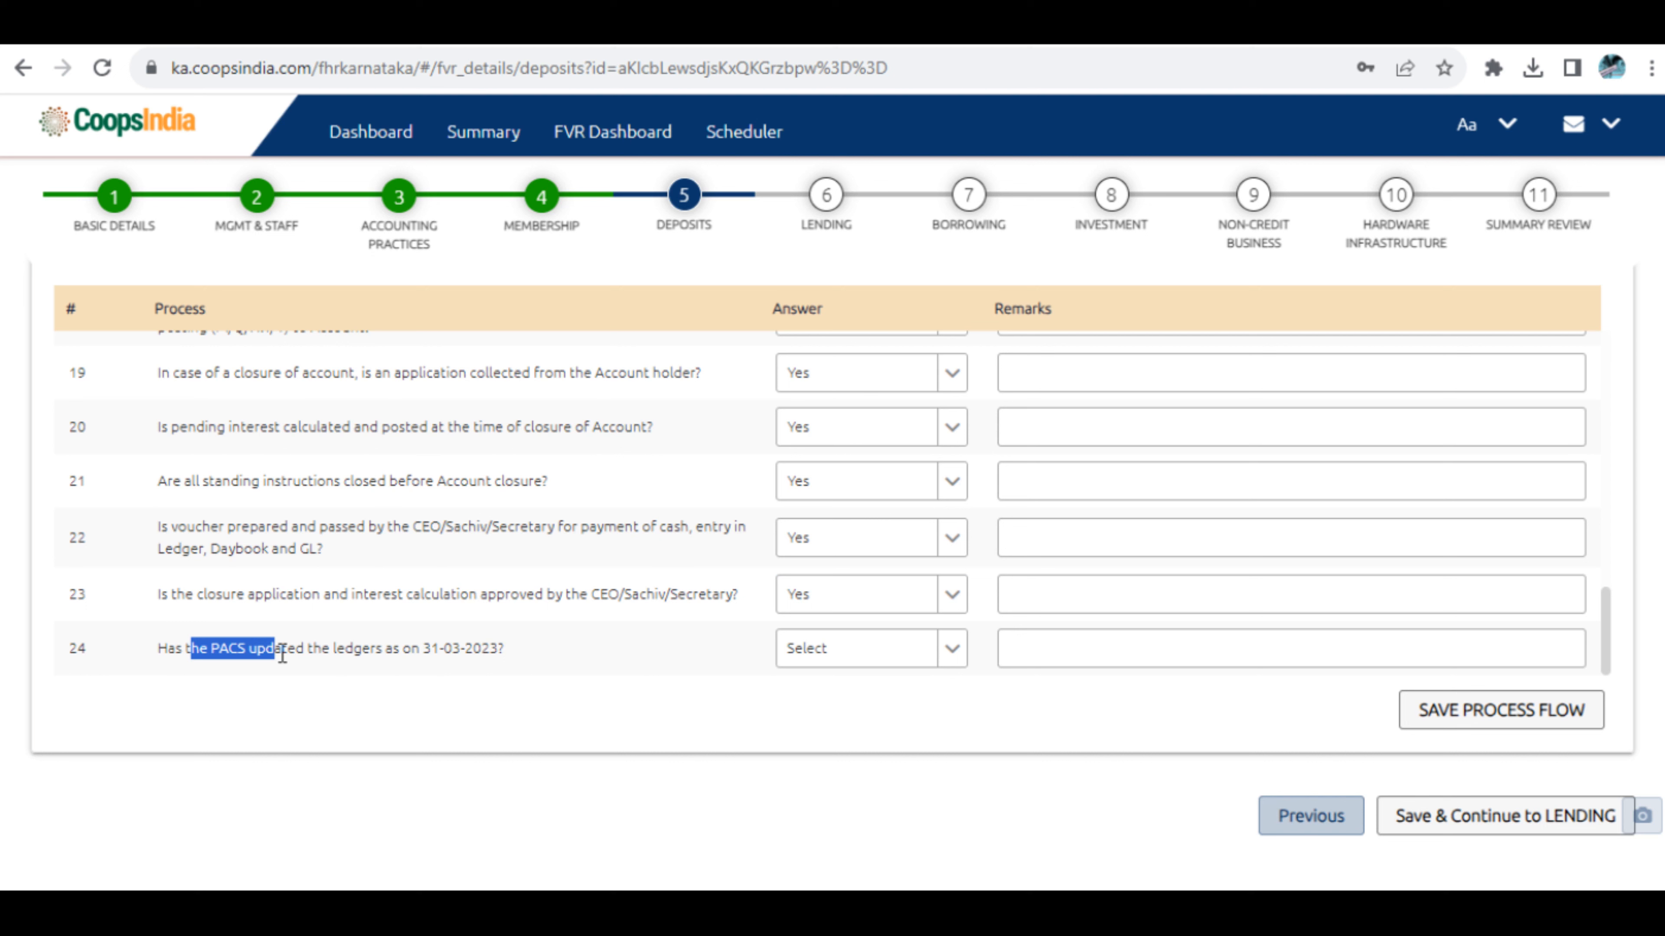
{"action": "left_click_drag", "start_coordinate": [282, 655], "coordinate": [492, 654]}
{"action": "left_click", "coordinate": [845, 663]}
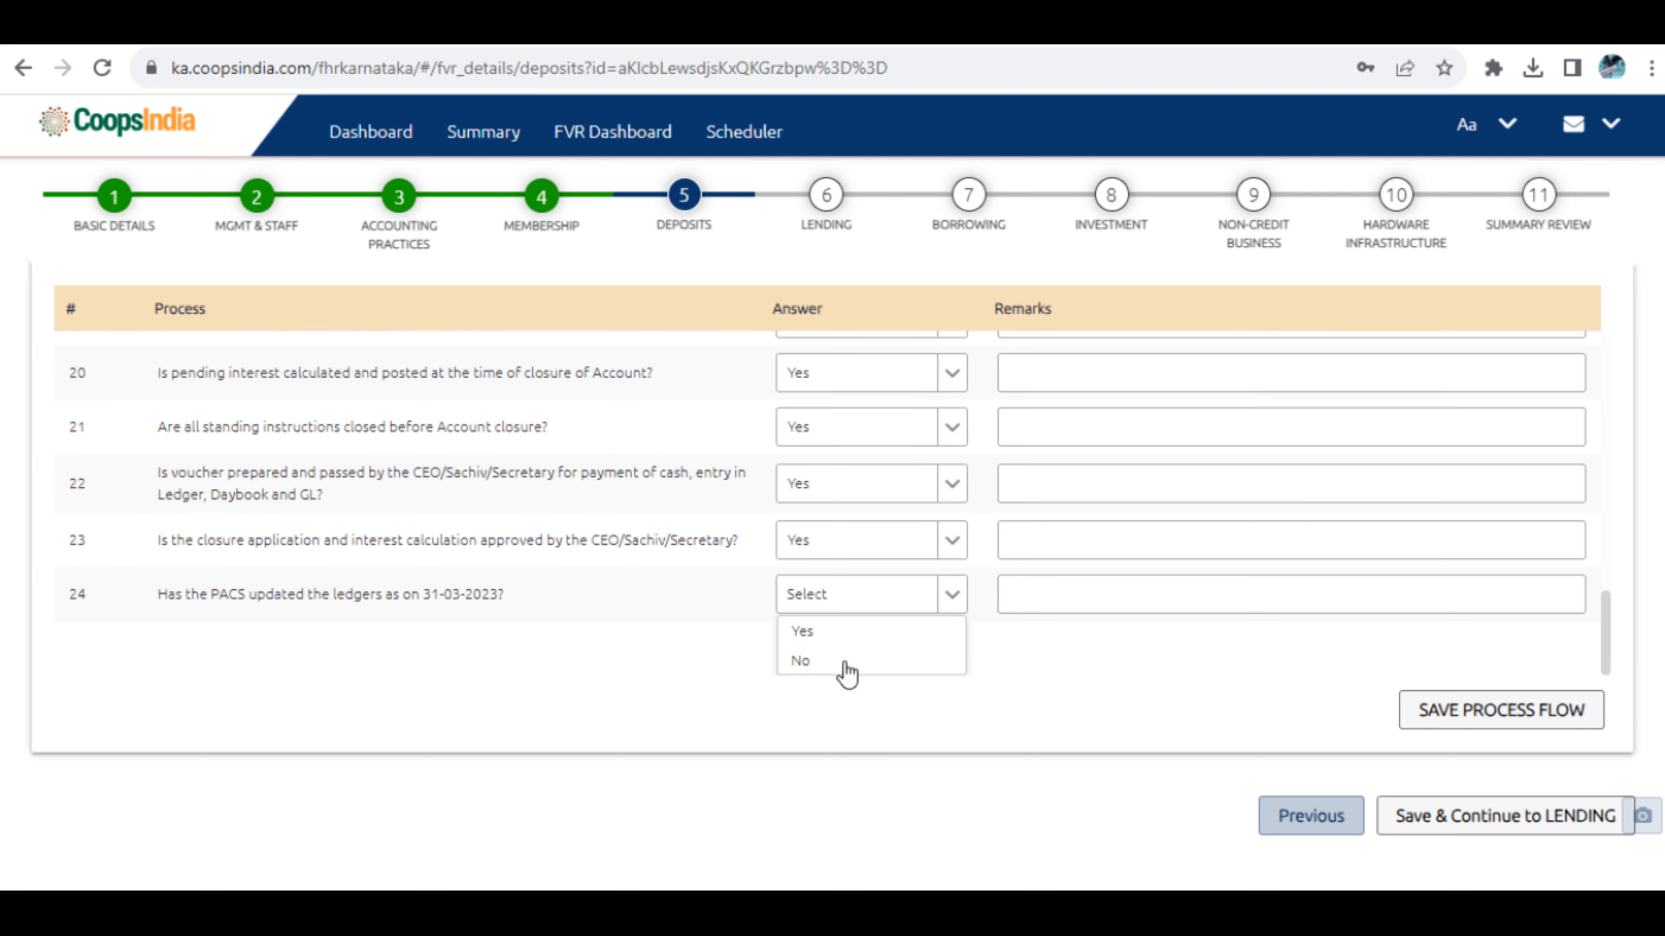
{"action": "left_click", "coordinate": [819, 631]}
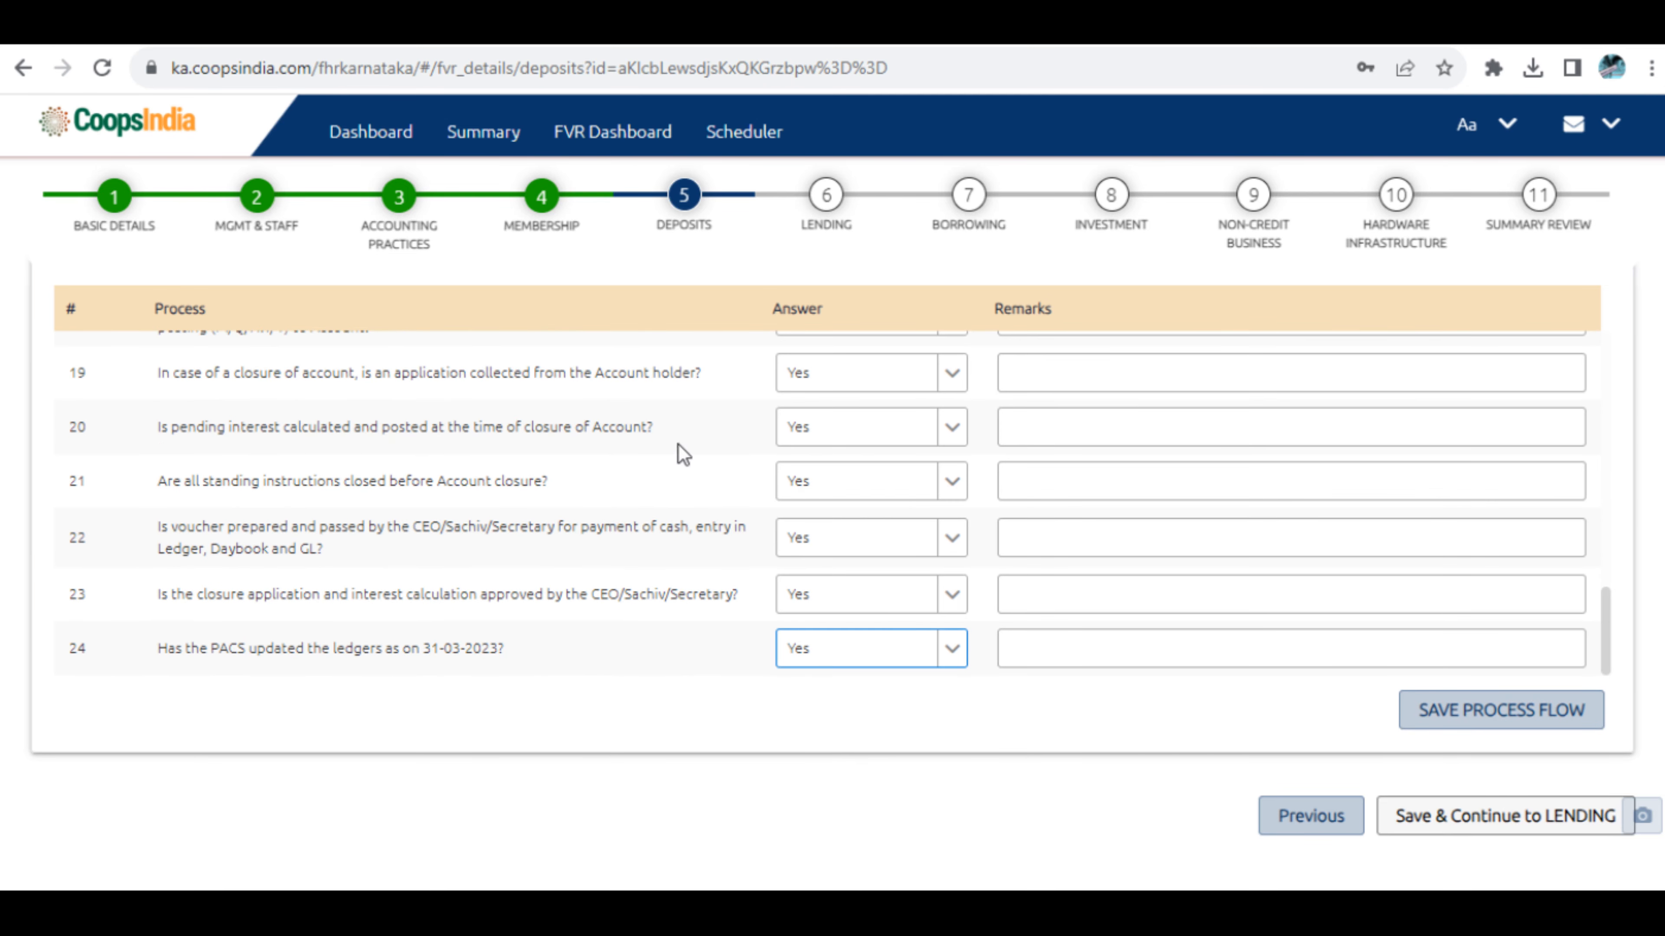
{"action": "scroll", "coordinate": [777, 553], "scroll_direction": "down", "scroll_amount": 9}
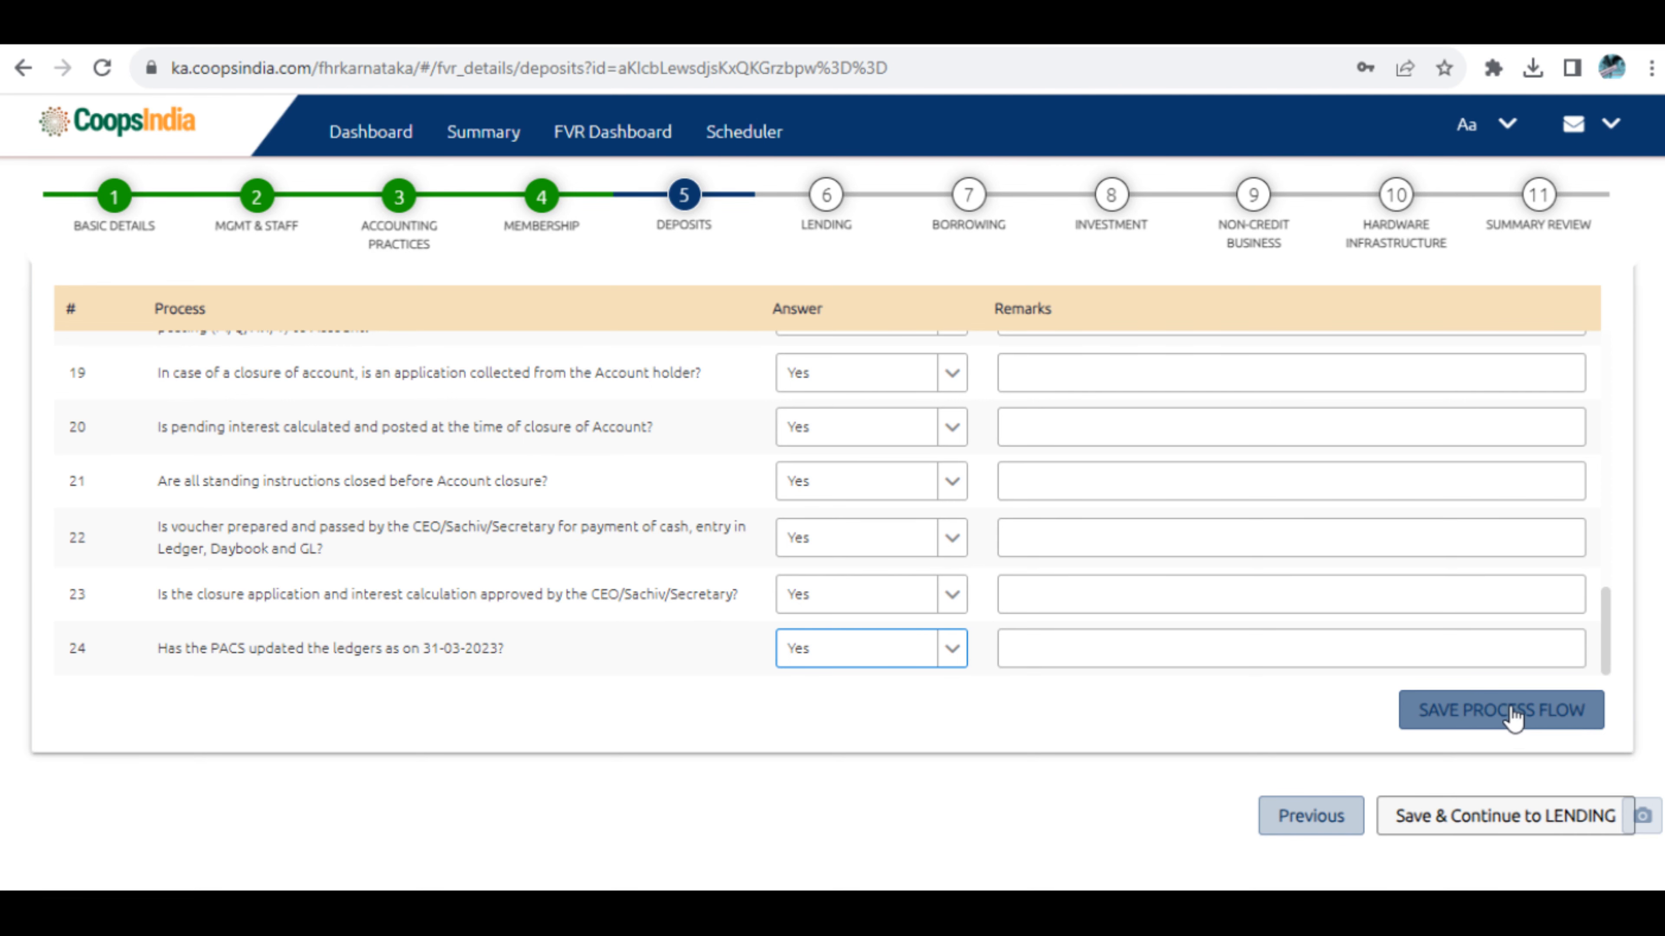
{"action": "left_click", "coordinate": [1485, 715]}
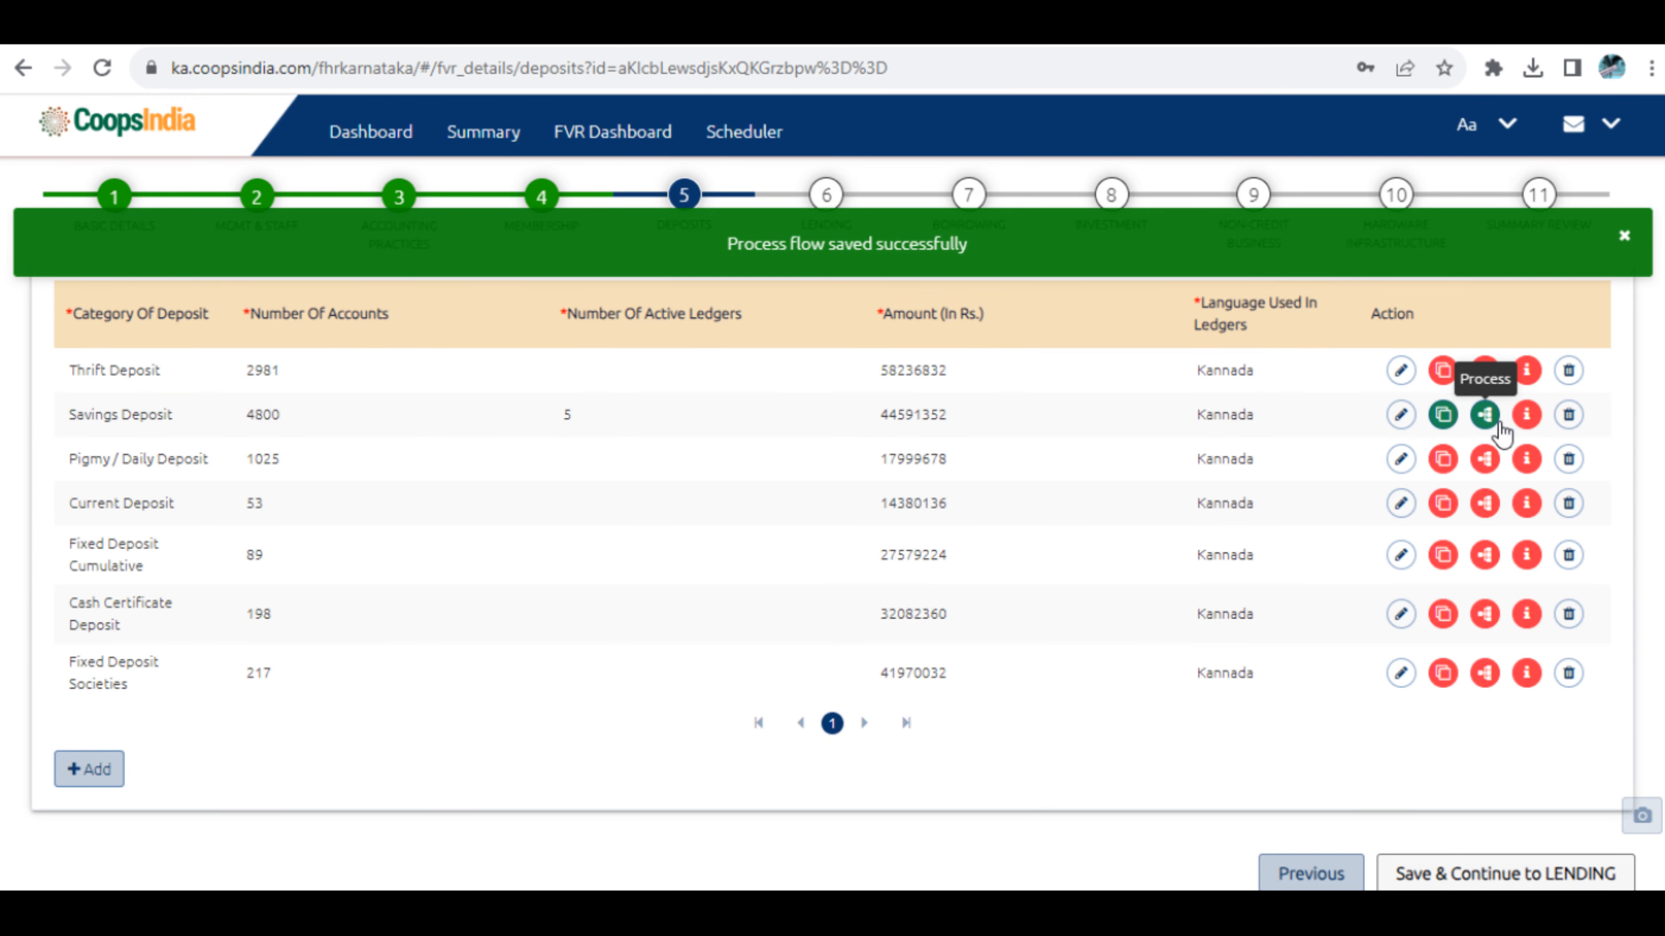
Open the samples of the Savings Deposit and start editing the first sample record.
{"action": "left_click", "coordinate": [1527, 416]}
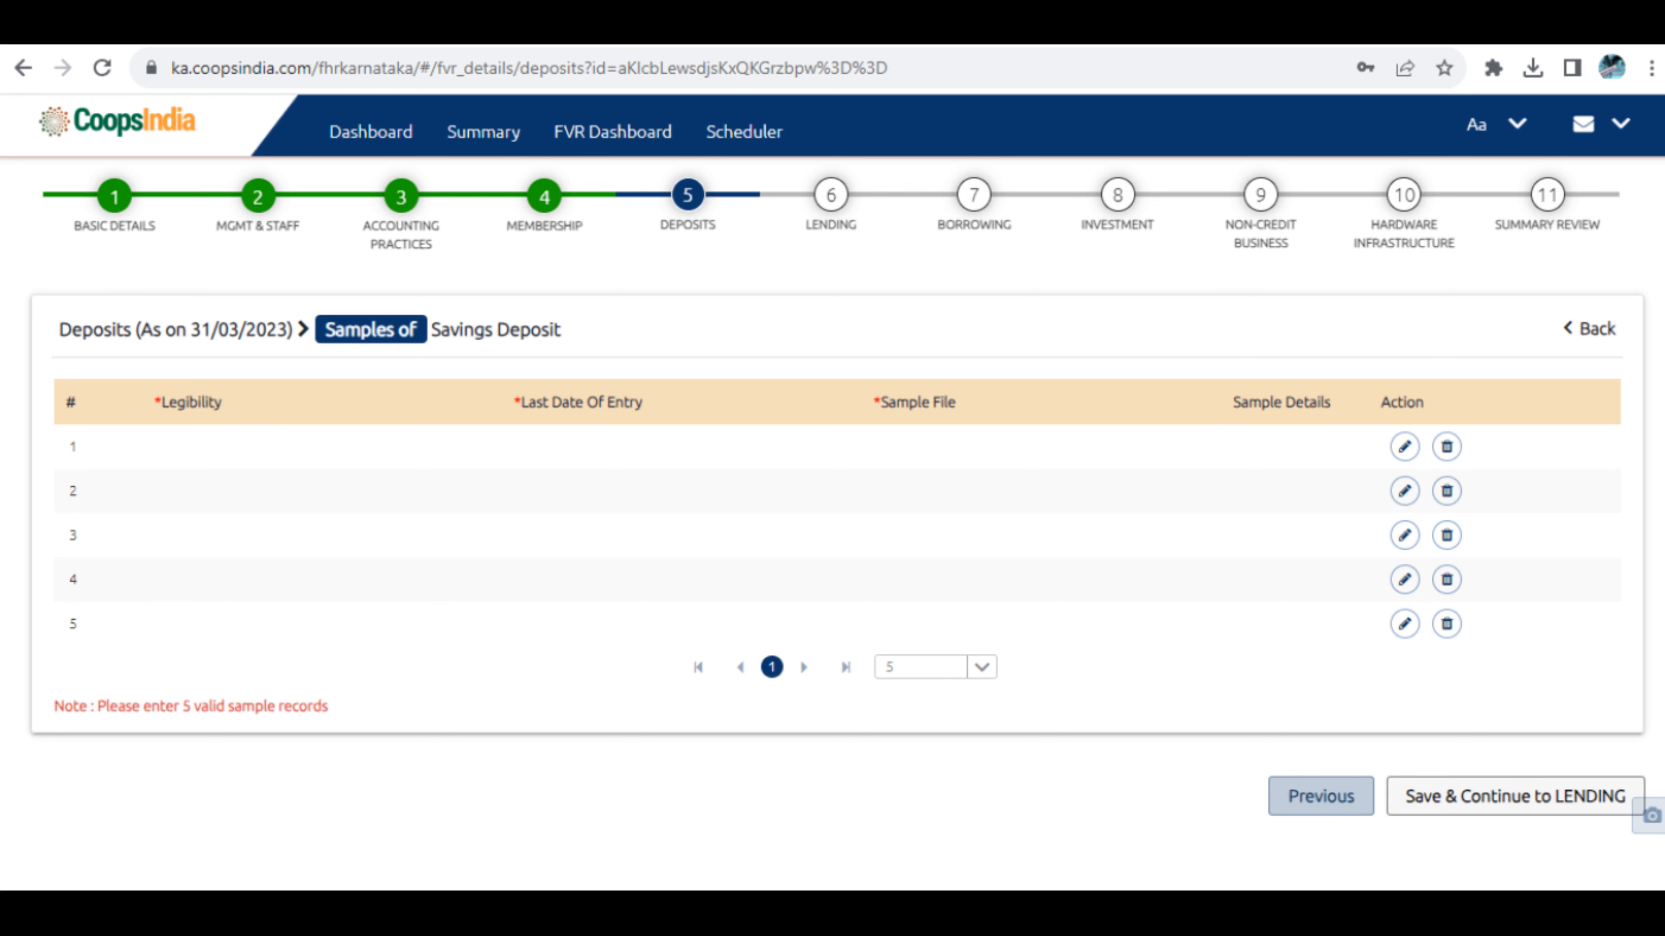
{"action": "left_click", "coordinate": [1402, 451]}
{"action": "left_click", "coordinate": [321, 459]}
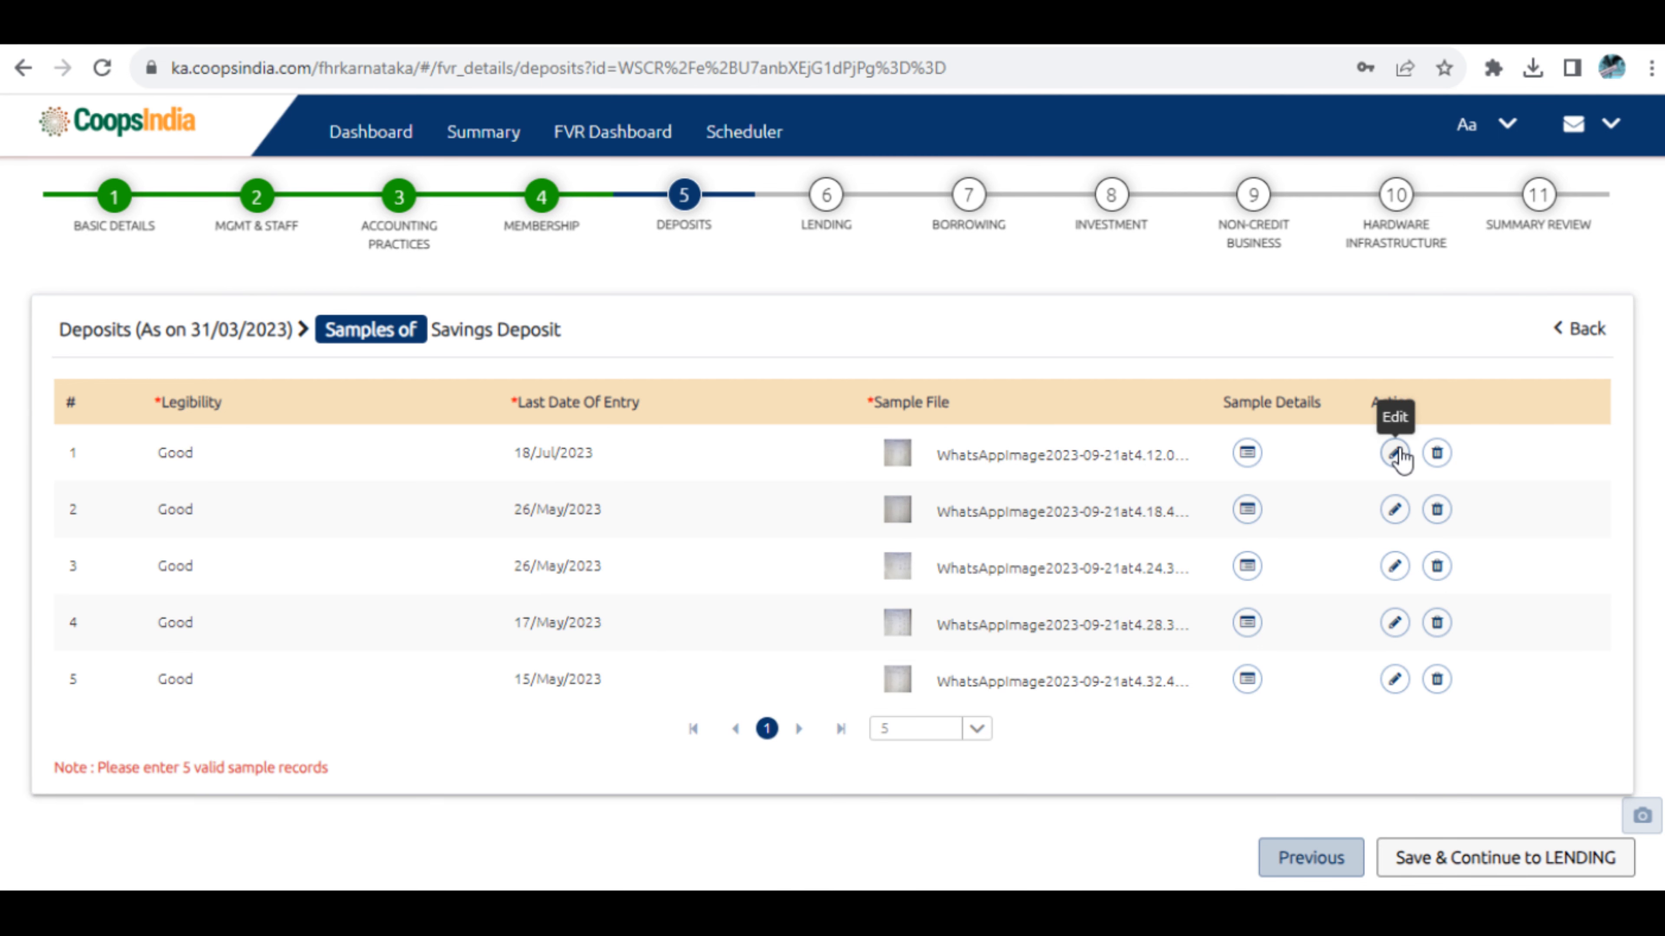
Open the first filled-in sample record for editing and view the calendar for its last date of entry.
{"action": "left_click", "coordinate": [1395, 454]}
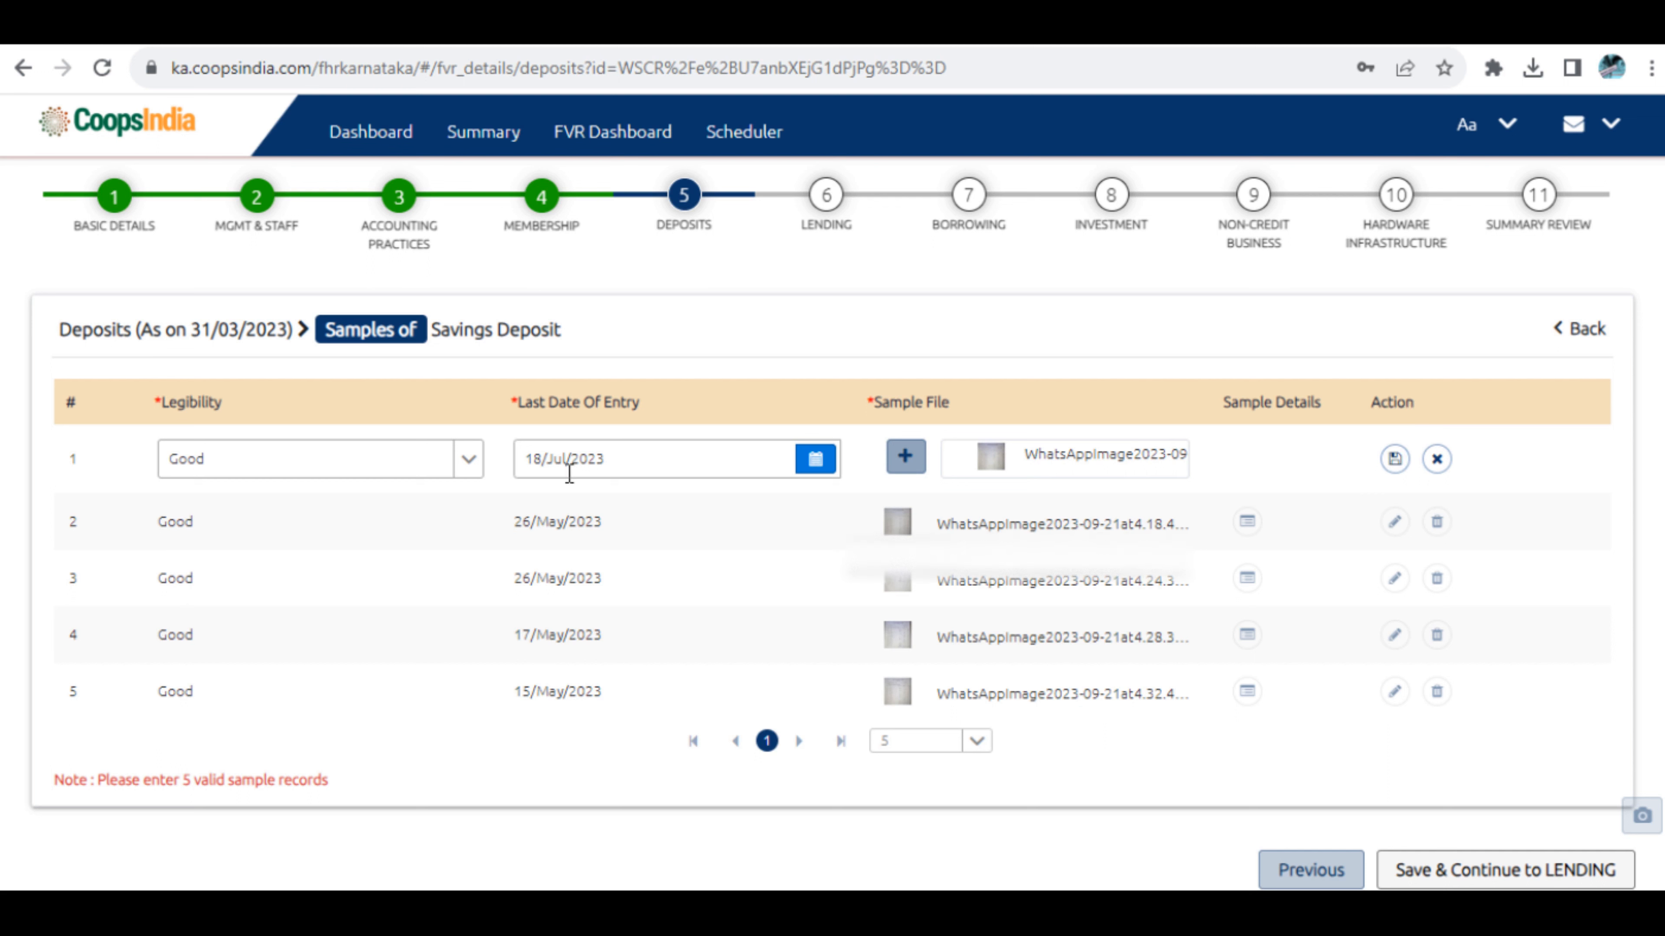
{"action": "left_click", "coordinate": [525, 465]}
{"action": "left_click", "coordinate": [693, 462]}
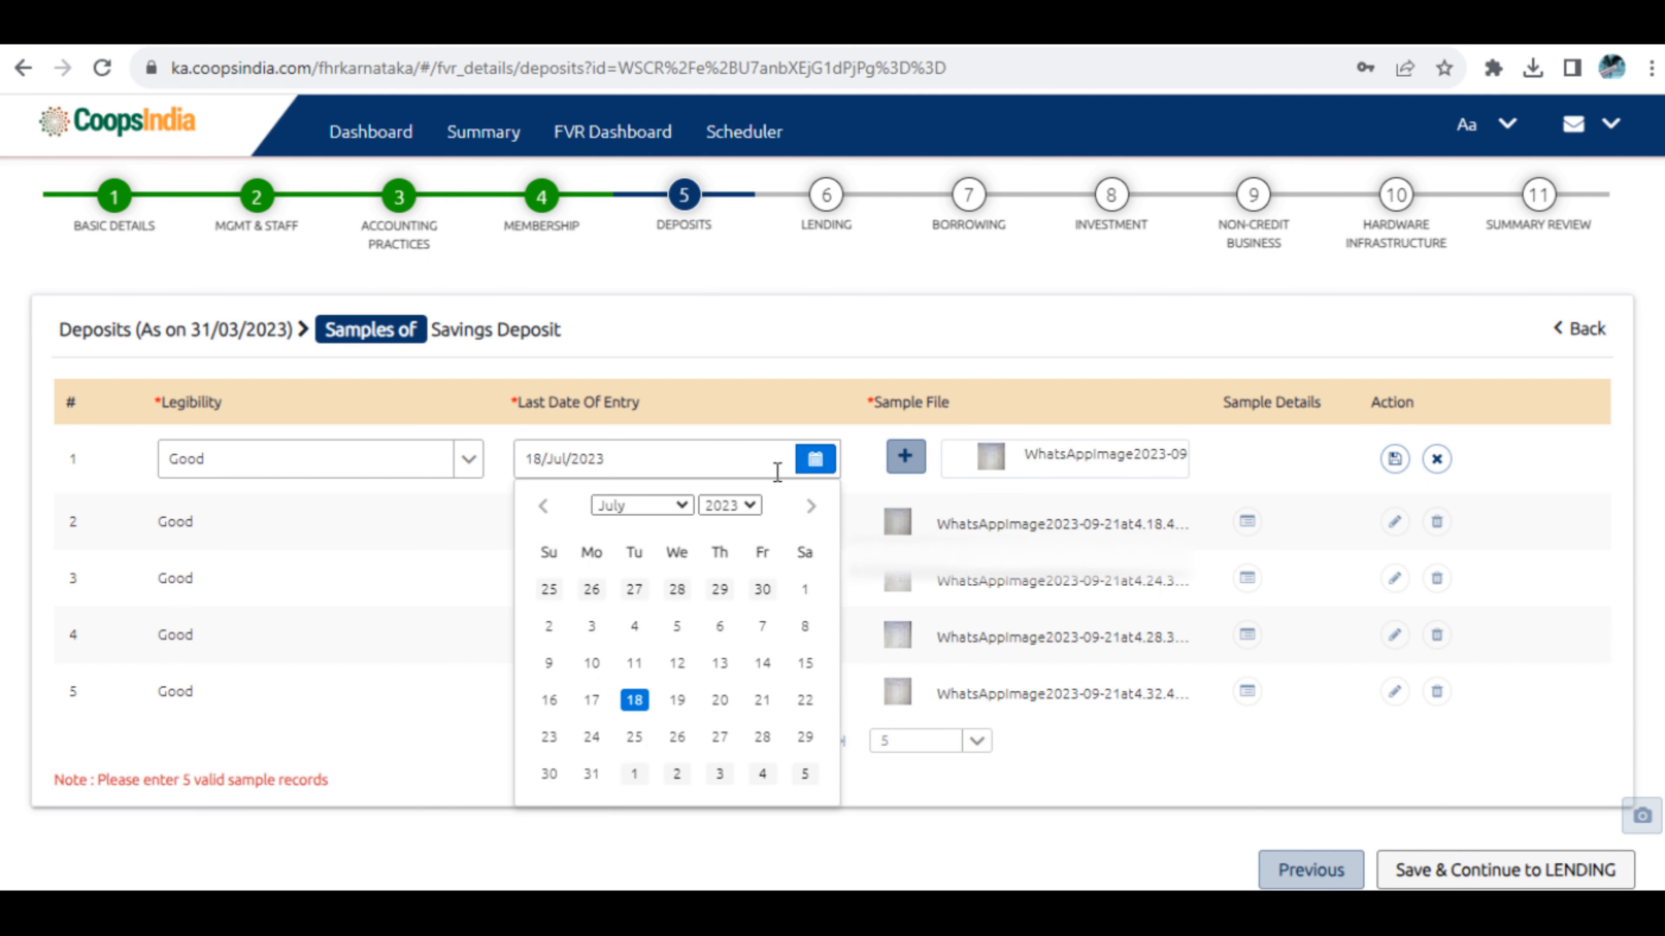
{"action": "left_click", "coordinate": [905, 457]}
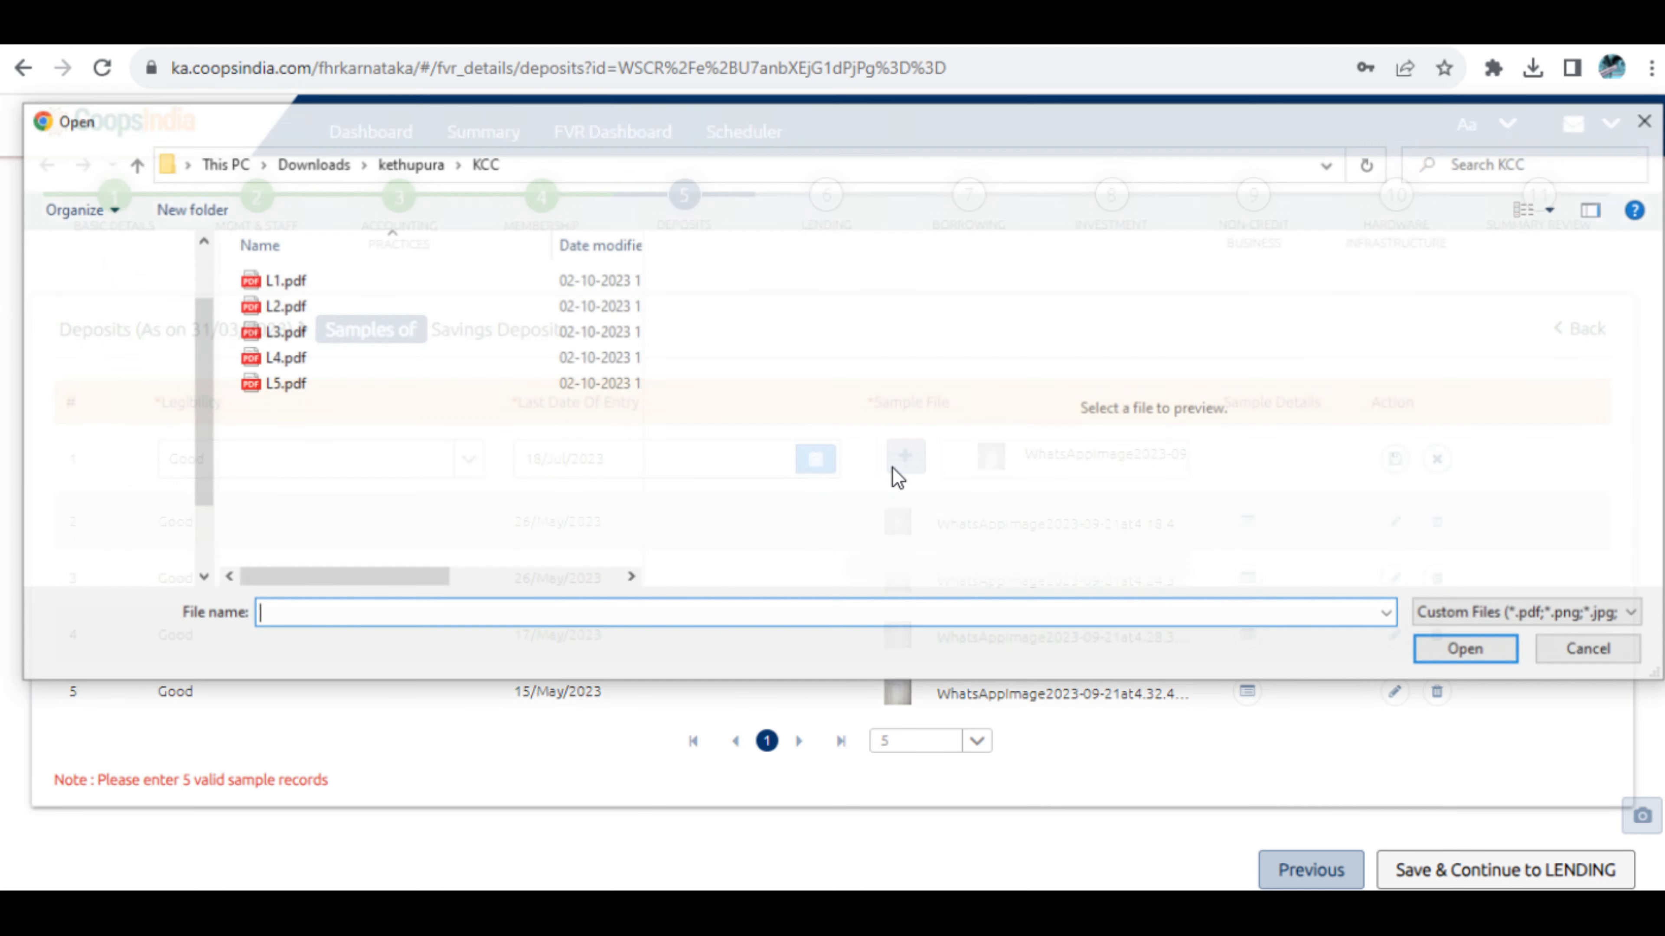
{"action": "left_click", "coordinate": [325, 308]}
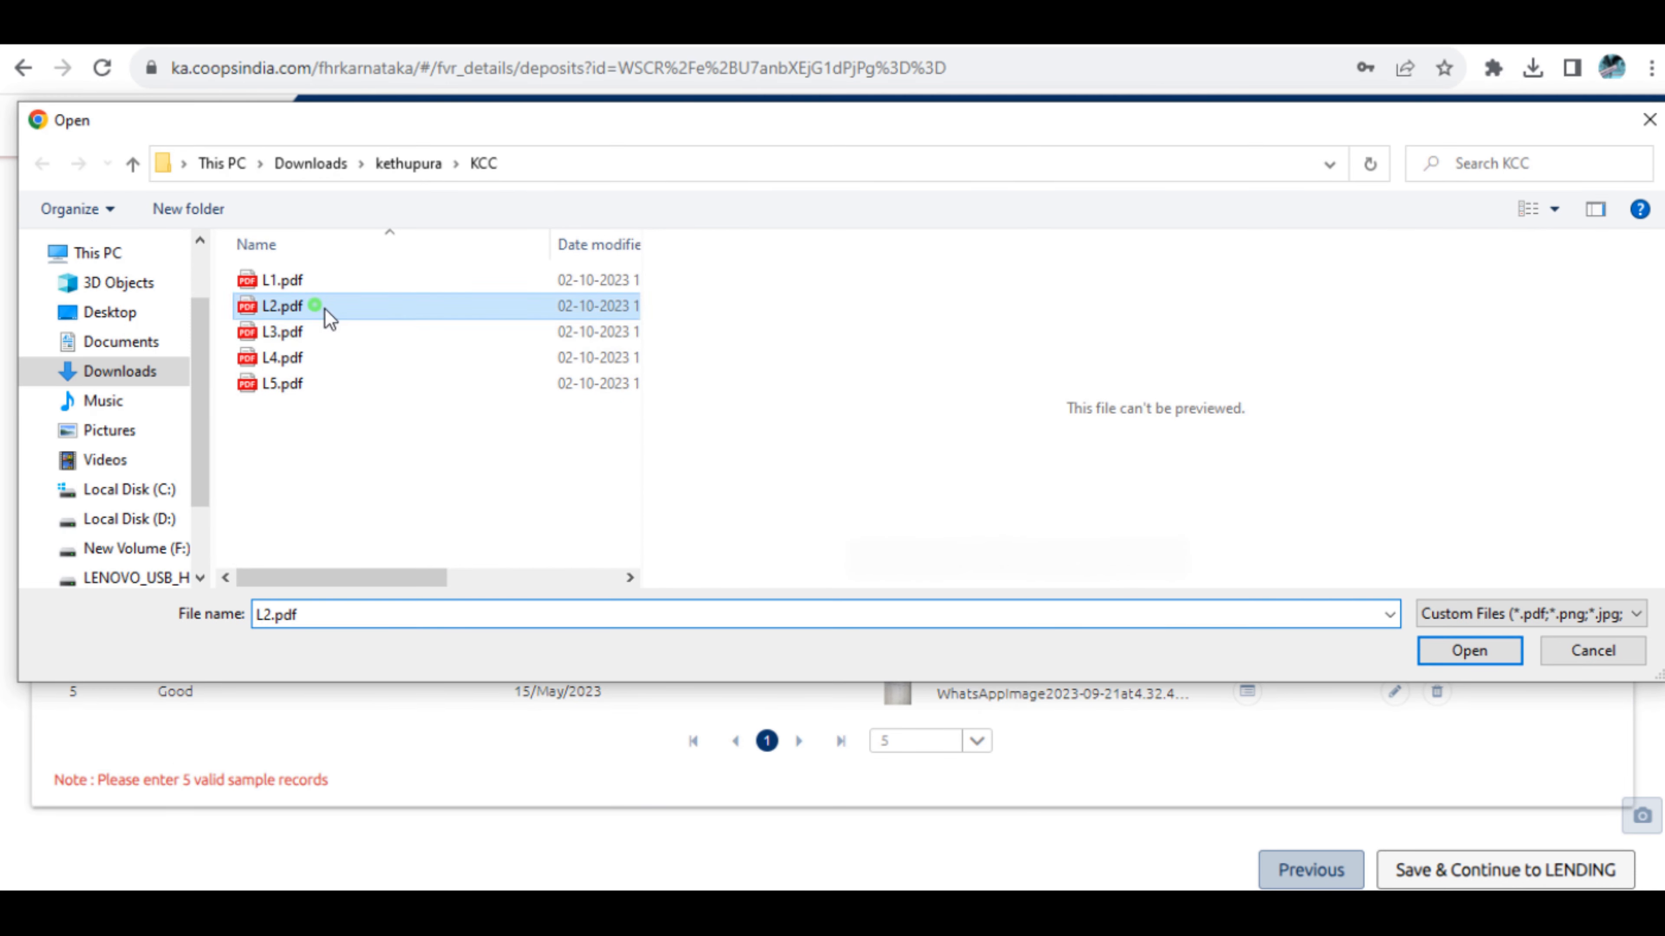
{"action": "left_click", "coordinate": [1593, 650]}
Save the first sample record and open its sample details to review the account details fields.
{"action": "left_click", "coordinate": [1357, 464]}
{"action": "left_click", "coordinate": [1247, 453]}
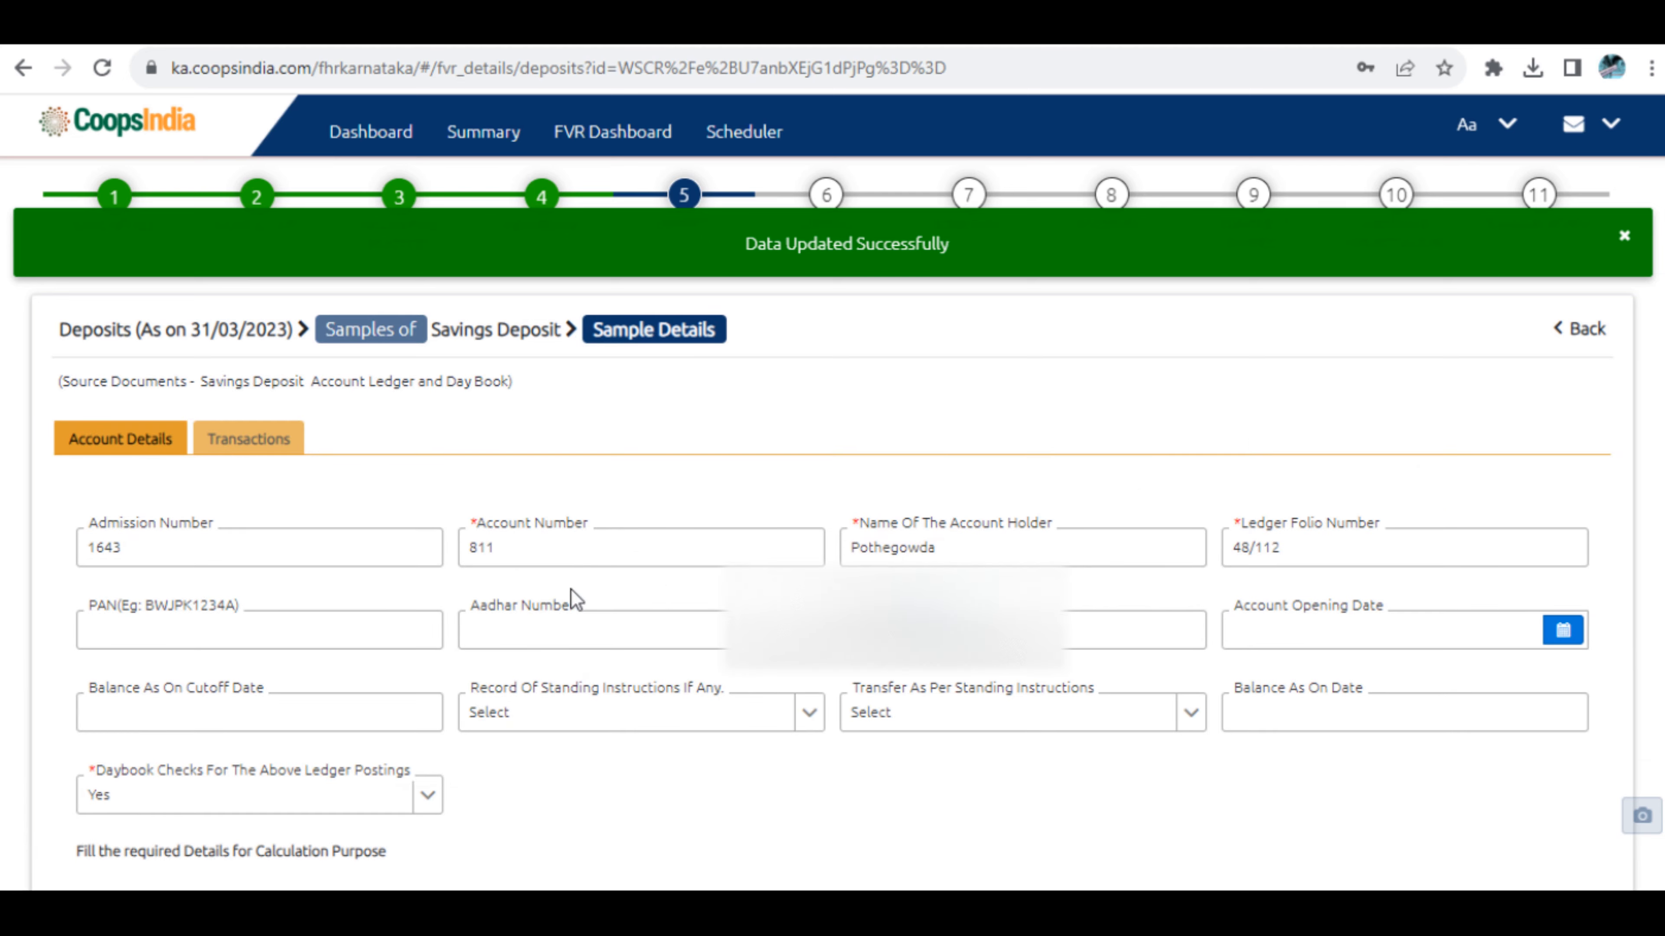
{"action": "scroll", "coordinate": [669, 600], "scroll_direction": "down", "scroll_amount": 5}
{"action": "scroll", "coordinate": [664, 592], "scroll_direction": "up", "scroll_amount": 5}
{"action": "left_click", "coordinate": [174, 550]}
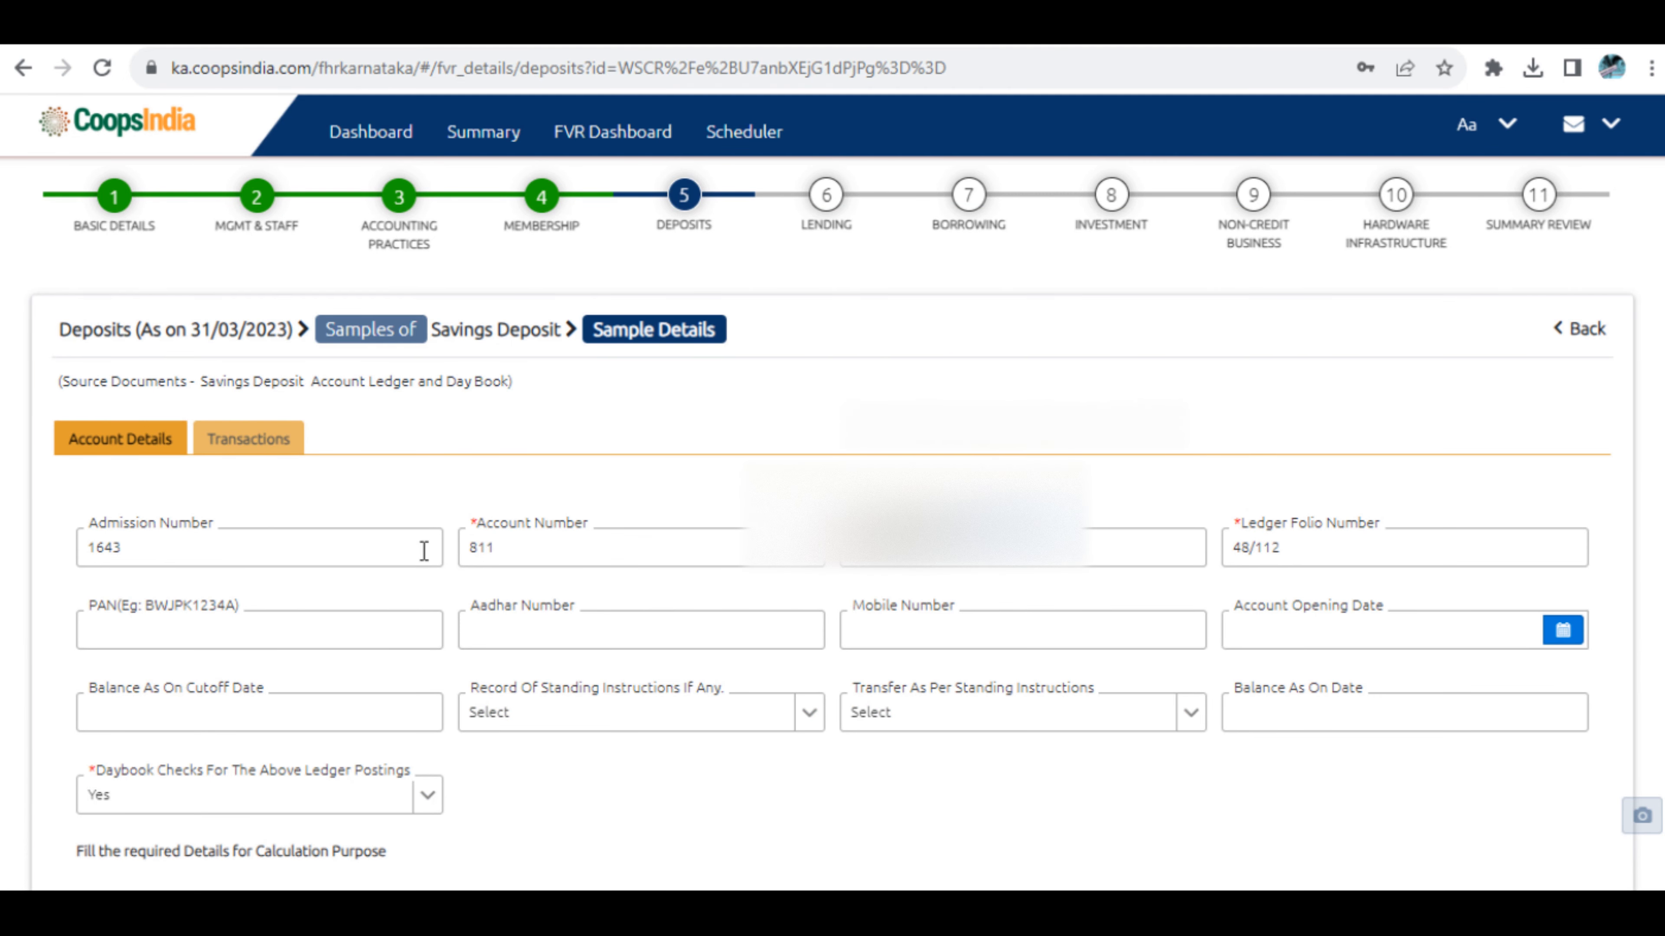
{"action": "left_click", "coordinate": [573, 551]}
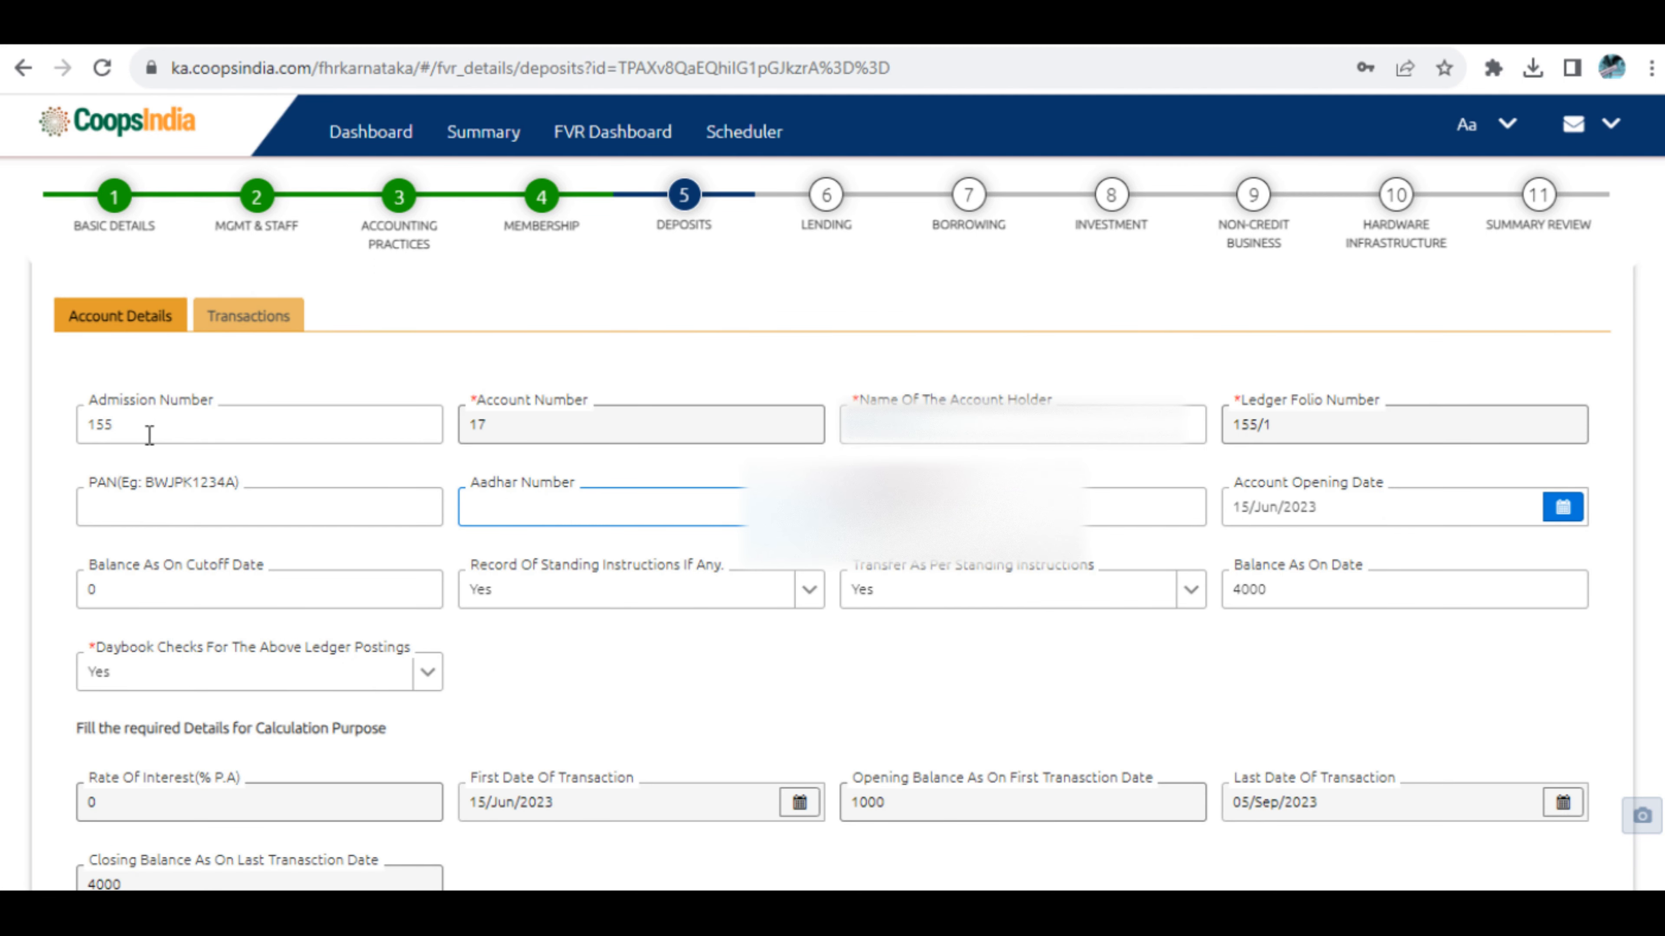
Review the sample's admission number, account holder name and balance fields, and select Yes for Transfer As Per Standing Instructions.
{"action": "left_click", "coordinate": [163, 432]}
{"action": "left_click", "coordinate": [965, 438]}
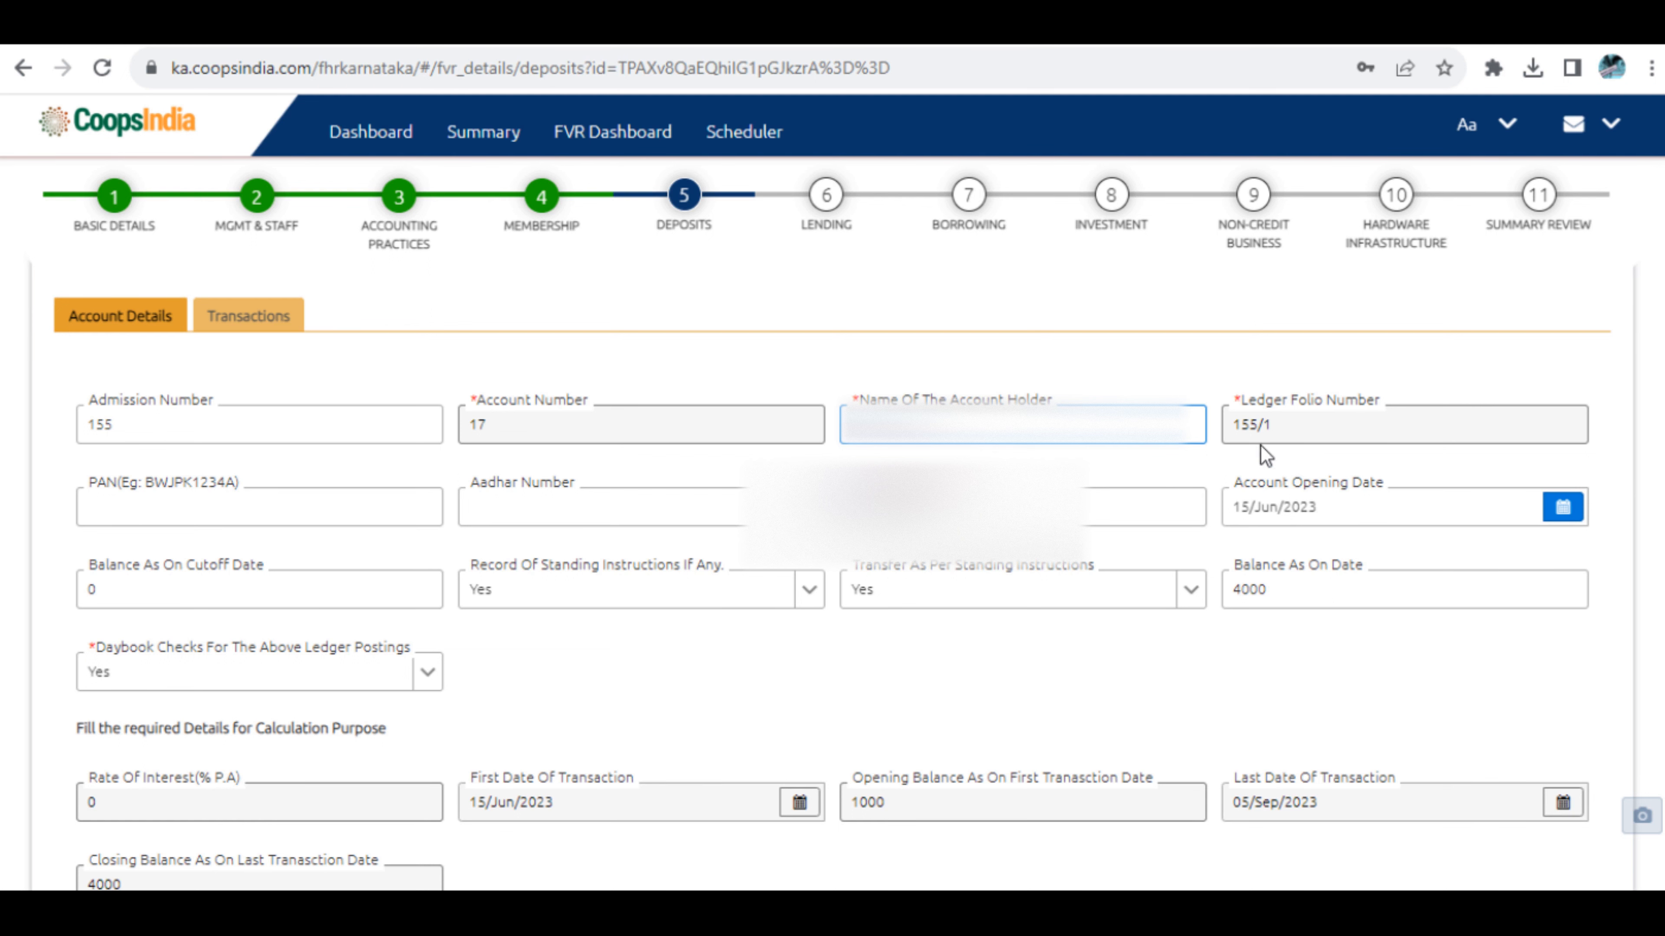
{"action": "scroll", "coordinate": [803, 495], "scroll_direction": "down", "scroll_amount": 2}
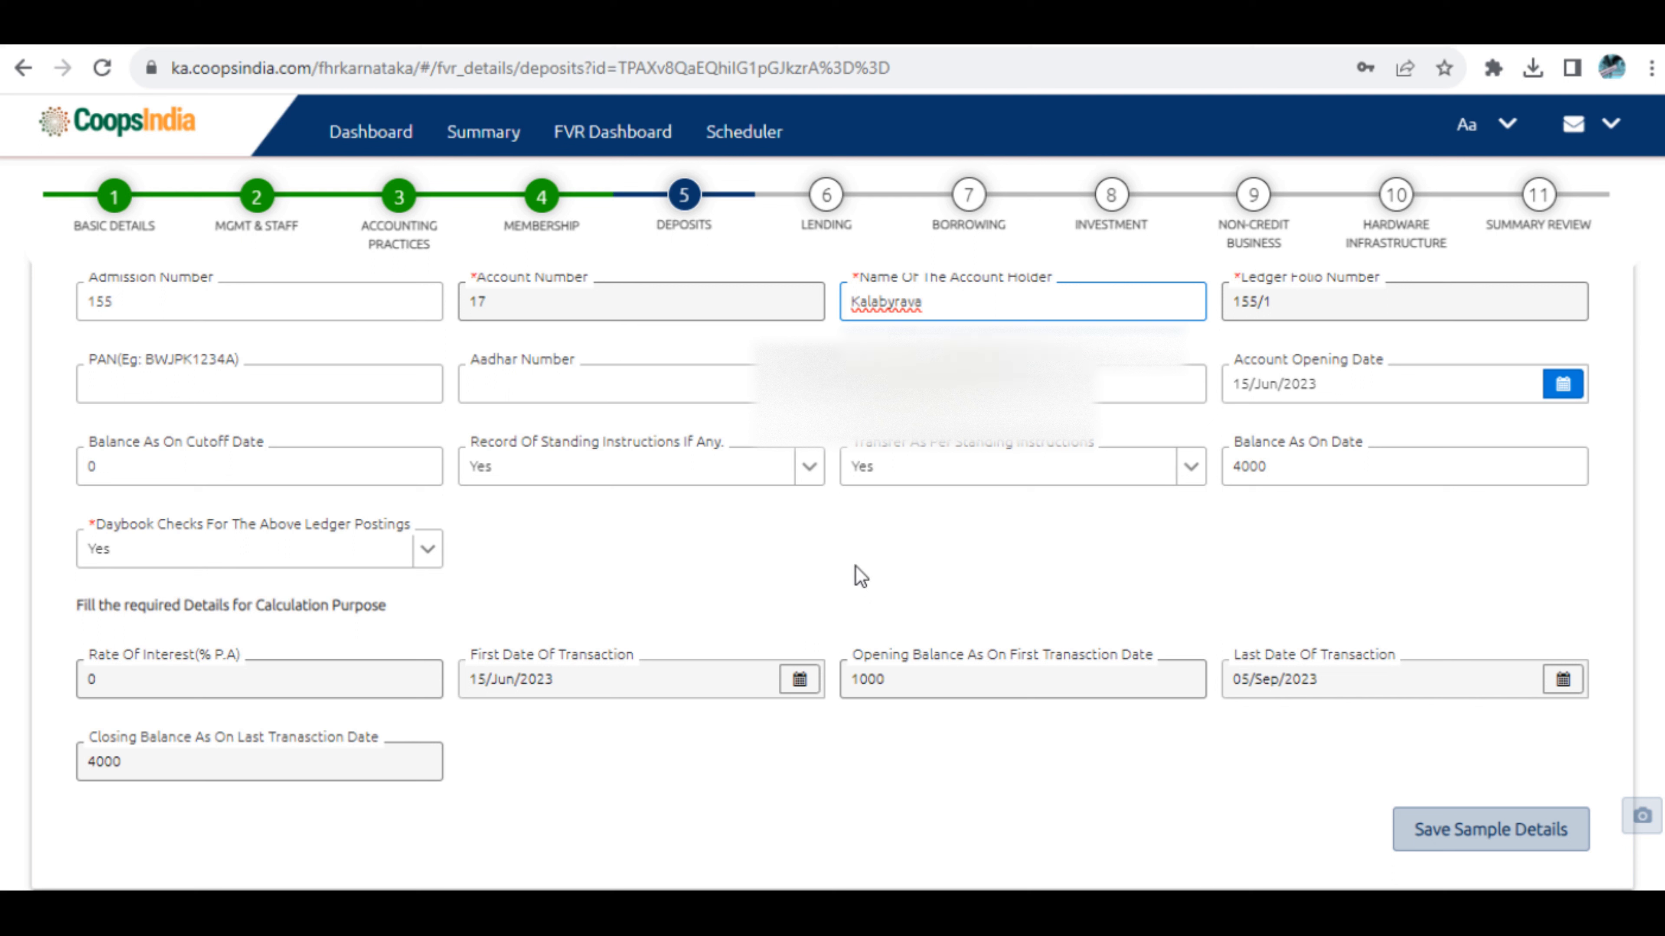
{"action": "left_click", "coordinate": [332, 472]}
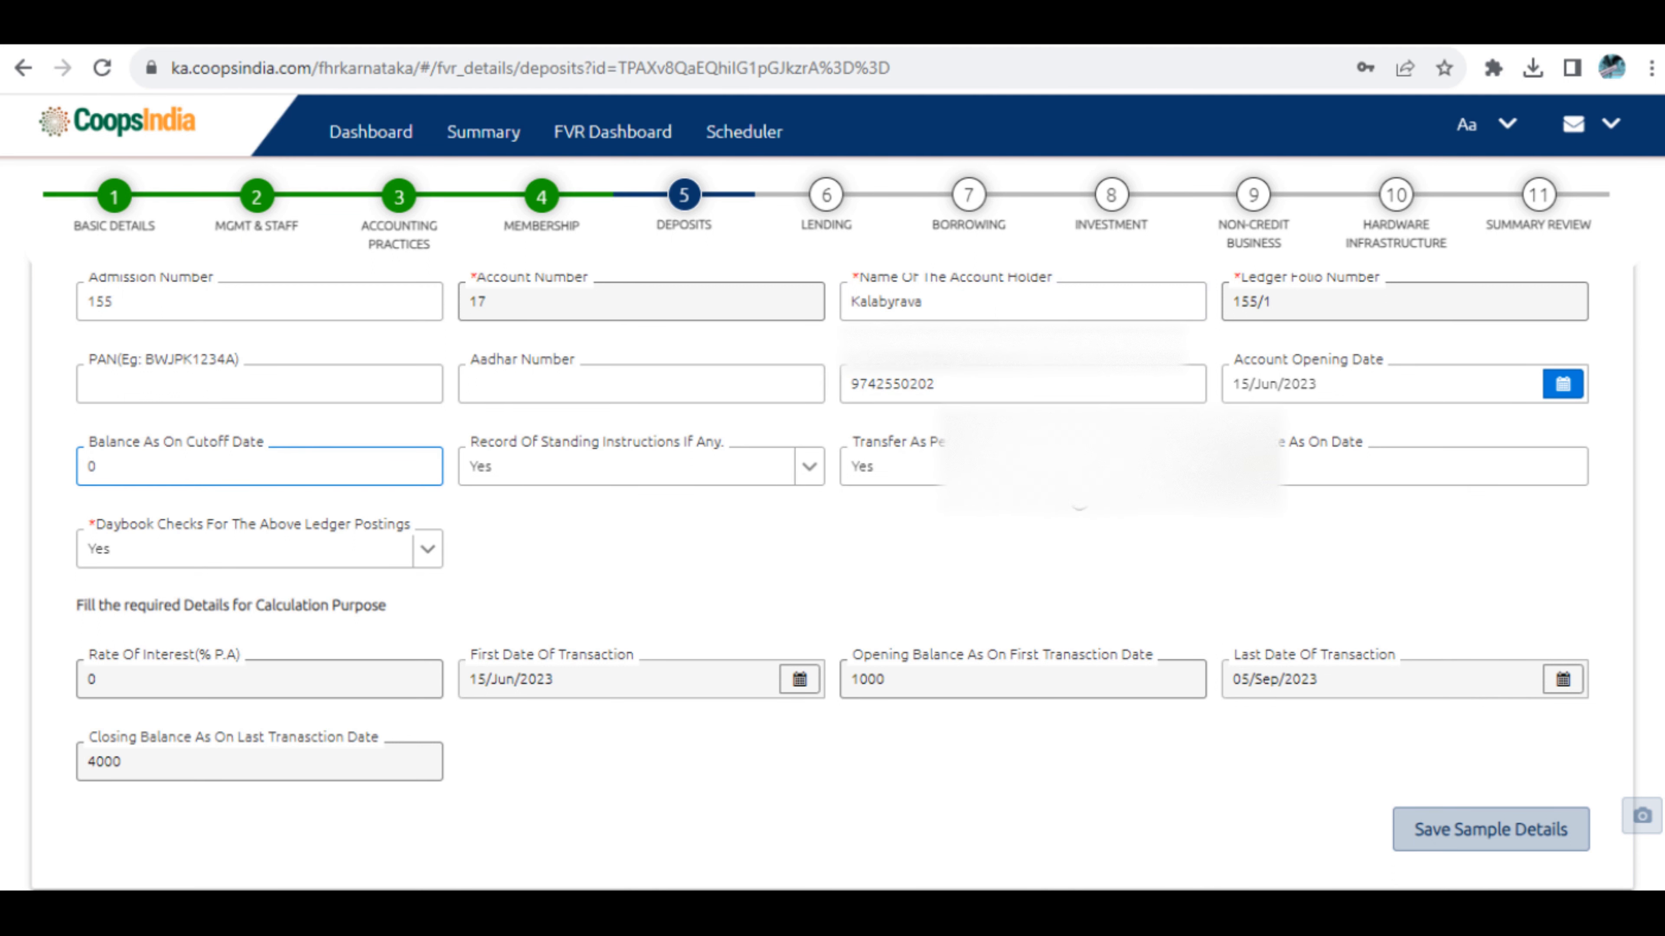
{"action": "left_click", "coordinate": [1154, 467]}
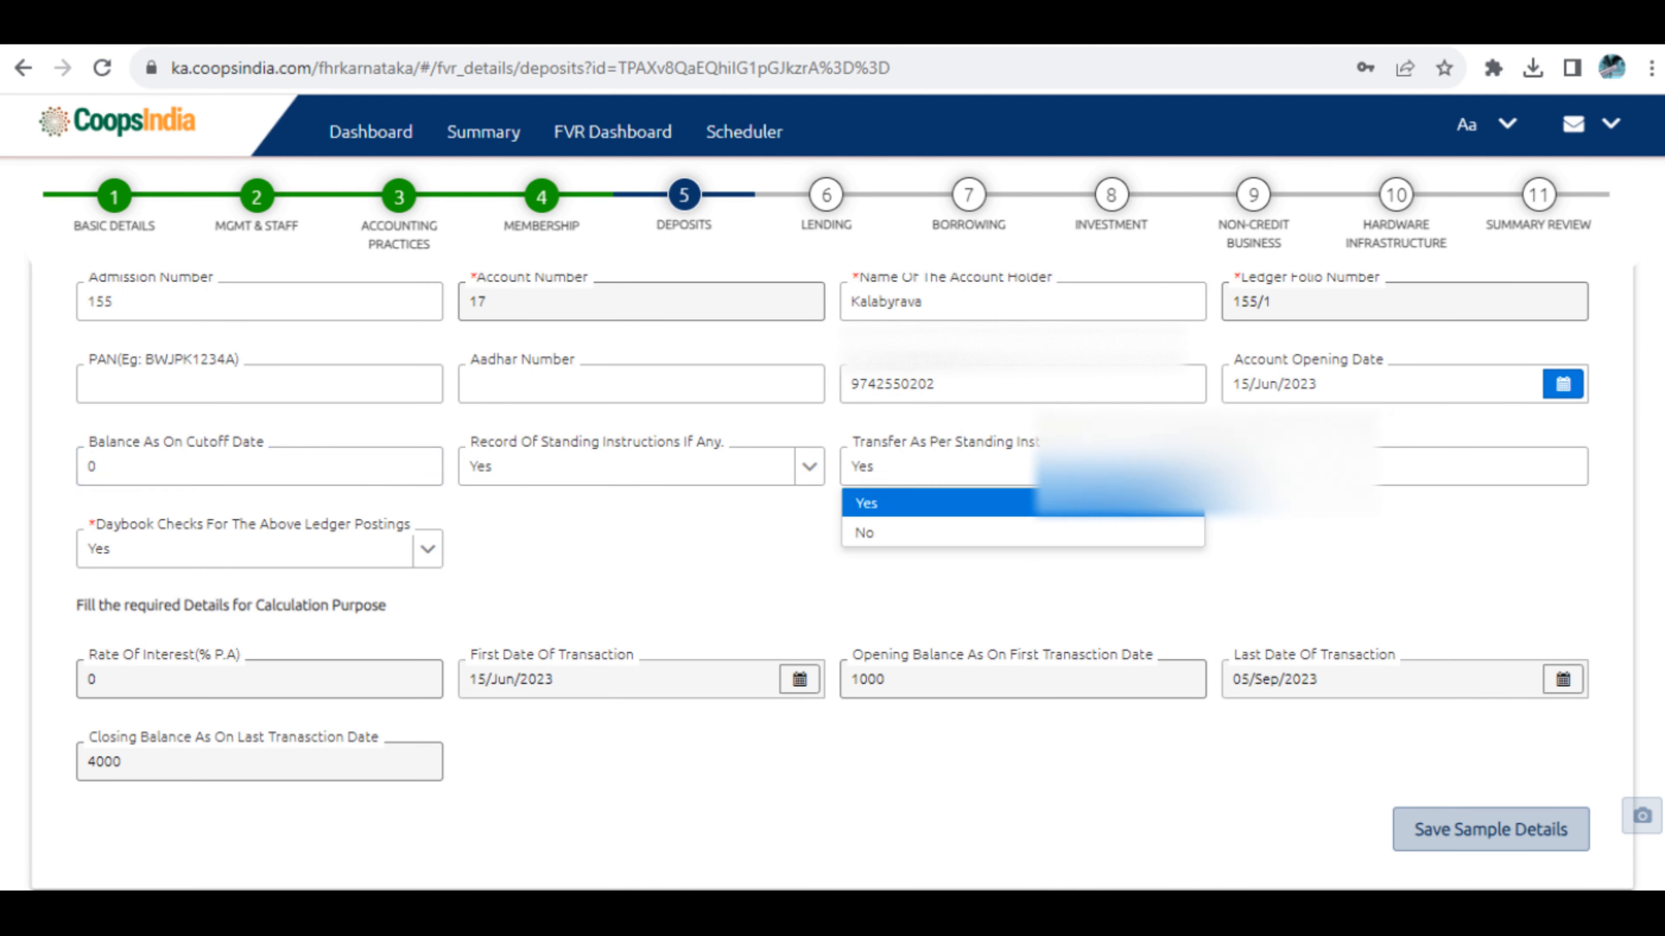
{"action": "left_click", "coordinate": [1150, 495]}
{"action": "left_click", "coordinate": [1322, 469]}
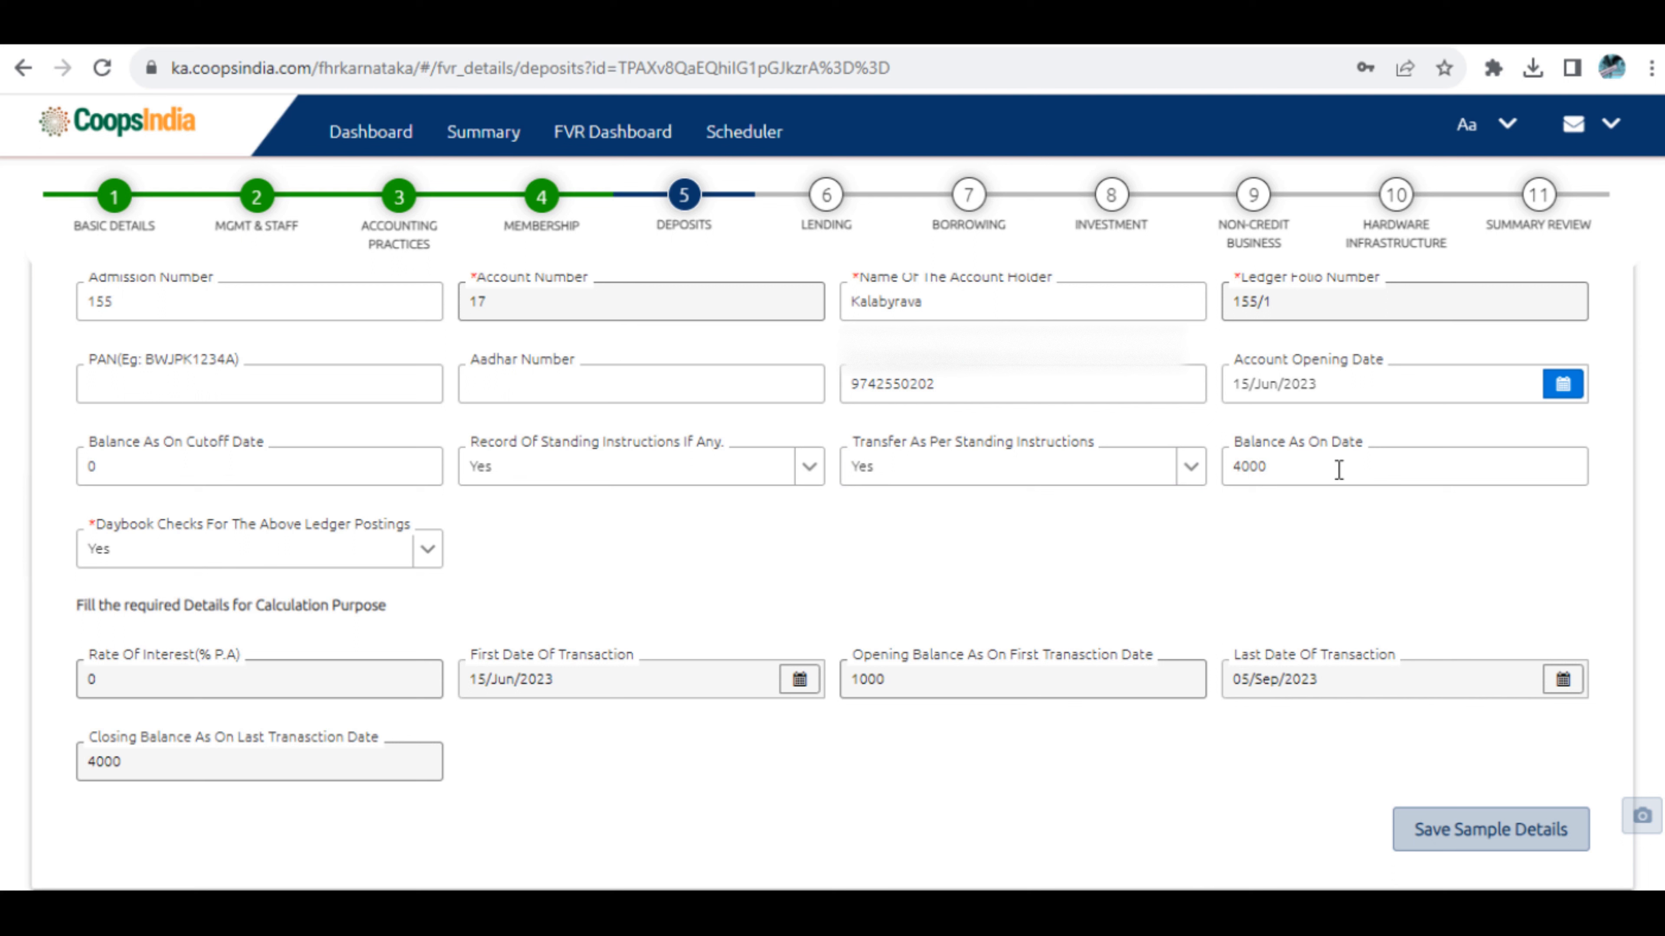
Check the Balance As On Date and select Yes for Daybook Checks For The Above Ledger Postings.
{"action": "left_click_drag", "start_coordinate": [1299, 472], "coordinate": [1193, 487]}
{"action": "left_click", "coordinate": [1186, 556]}
{"action": "left_click", "coordinate": [336, 553]}
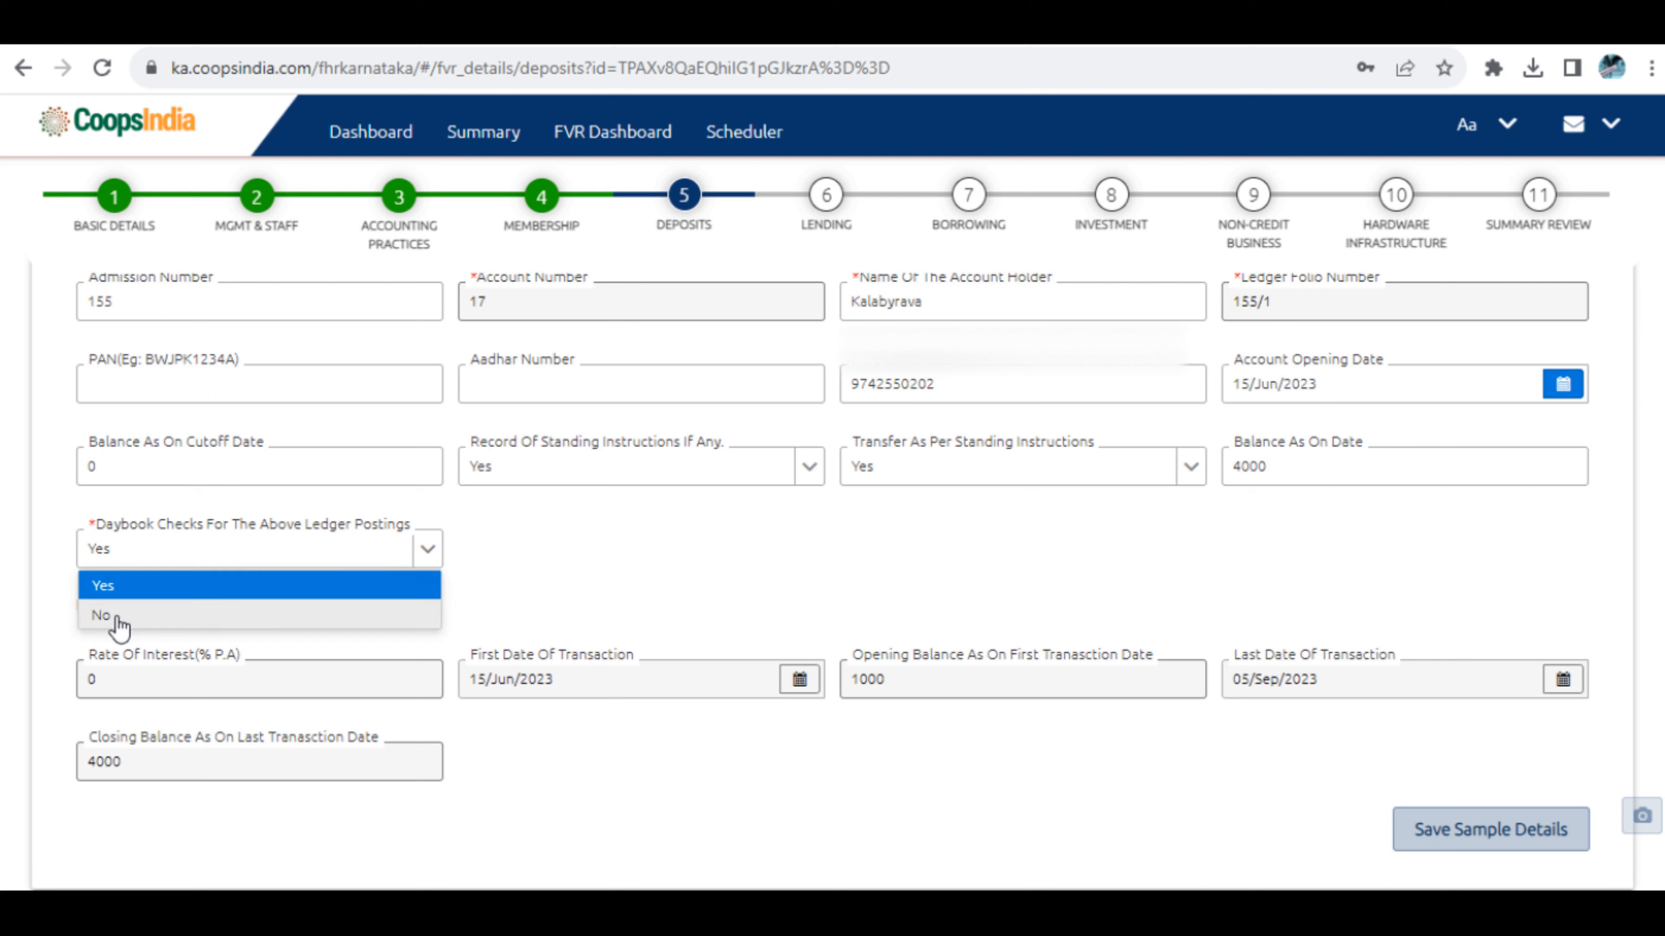
{"action": "left_click", "coordinate": [119, 592]}
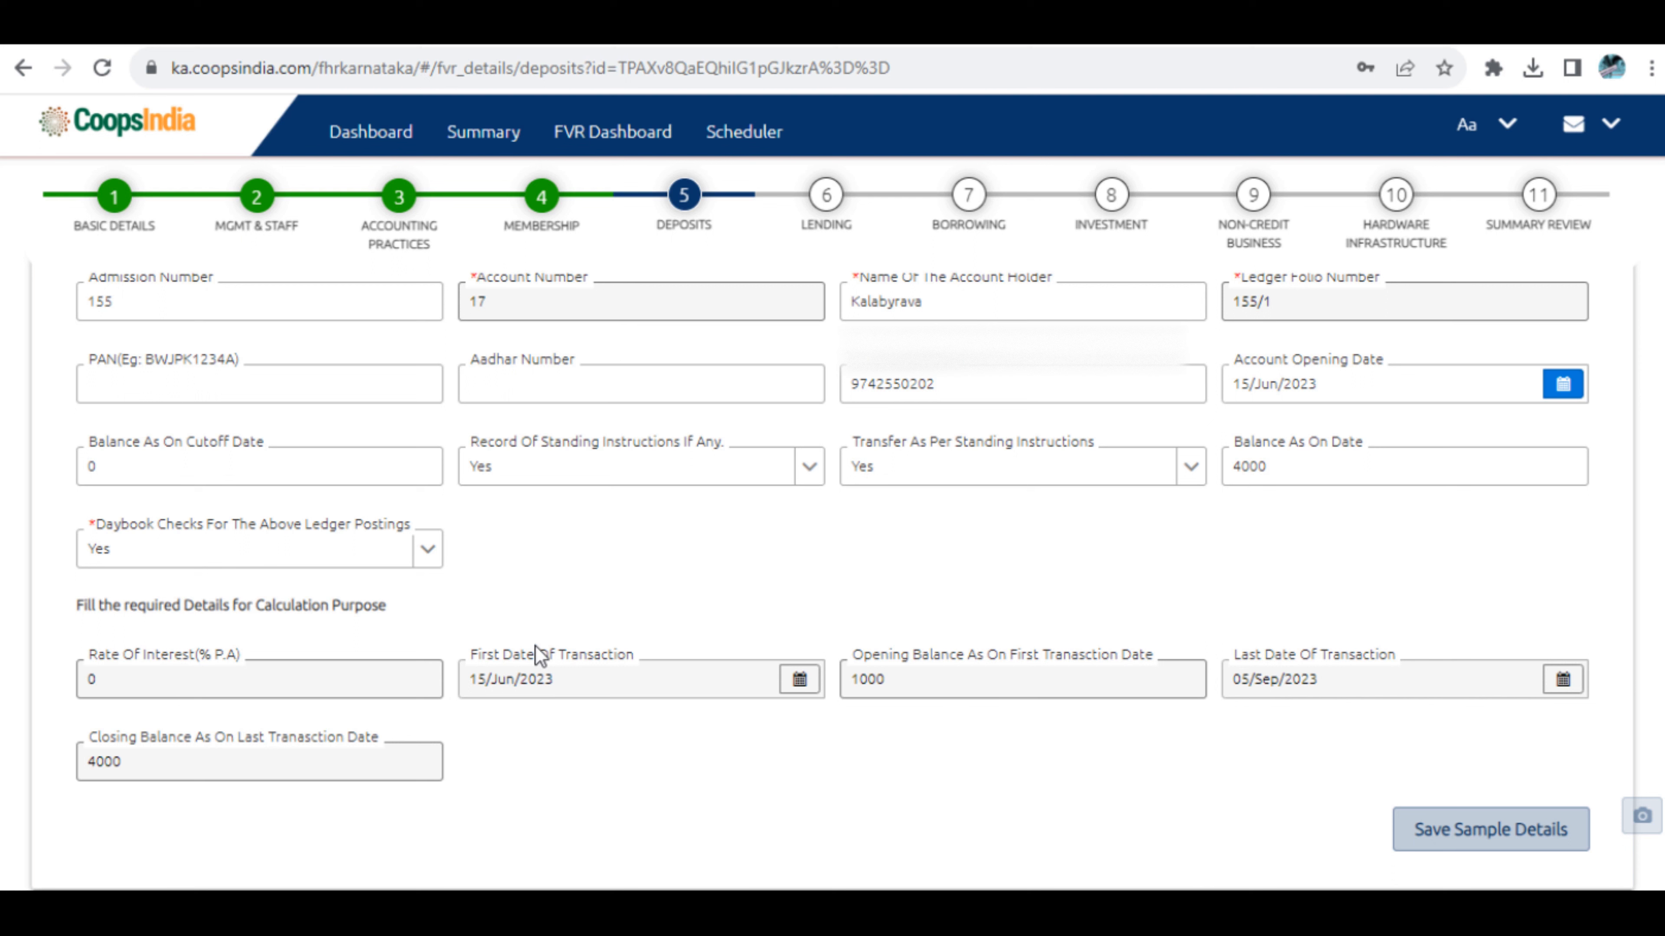
Review the transaction dates and opening and closing balances used for calculation, and save the sample details.
{"action": "left_click_drag", "start_coordinate": [938, 685], "coordinate": [839, 679]}
{"action": "scroll", "coordinate": [1088, 756], "scroll_direction": "down", "scroll_amount": 2}
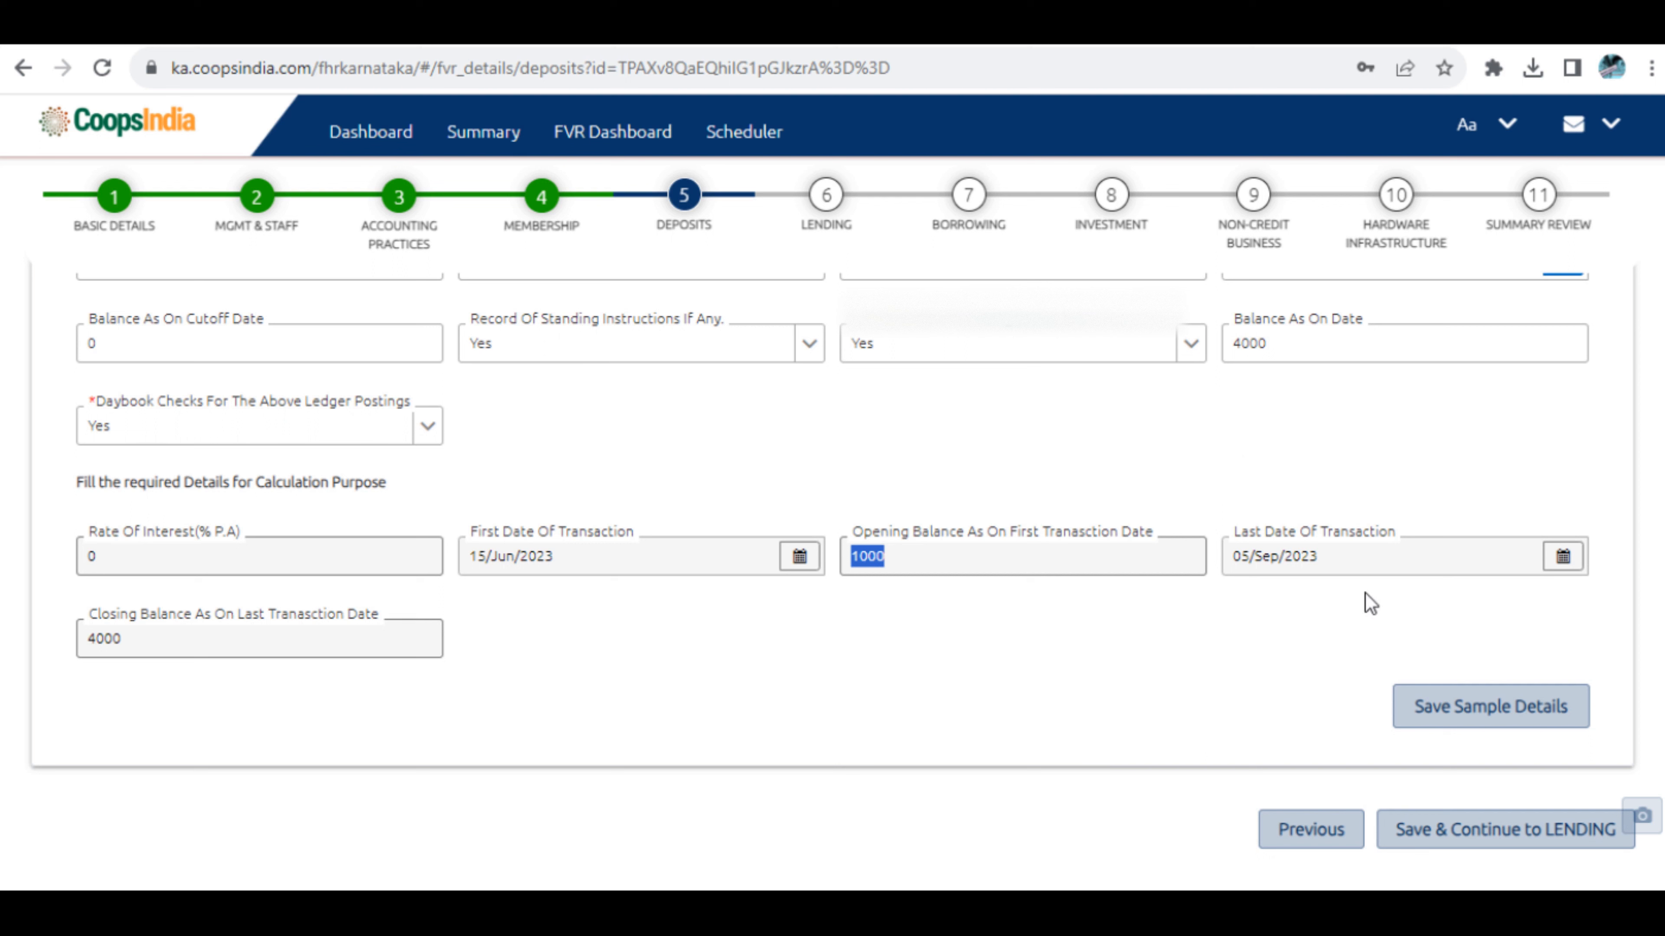
{"action": "left_click", "coordinate": [1269, 562]}
{"action": "left_click_drag", "start_coordinate": [1341, 566], "coordinate": [1225, 562]}
{"action": "left_click", "coordinate": [209, 638]}
{"action": "left_click_drag", "start_coordinate": [270, 645], "coordinate": [33, 688]}
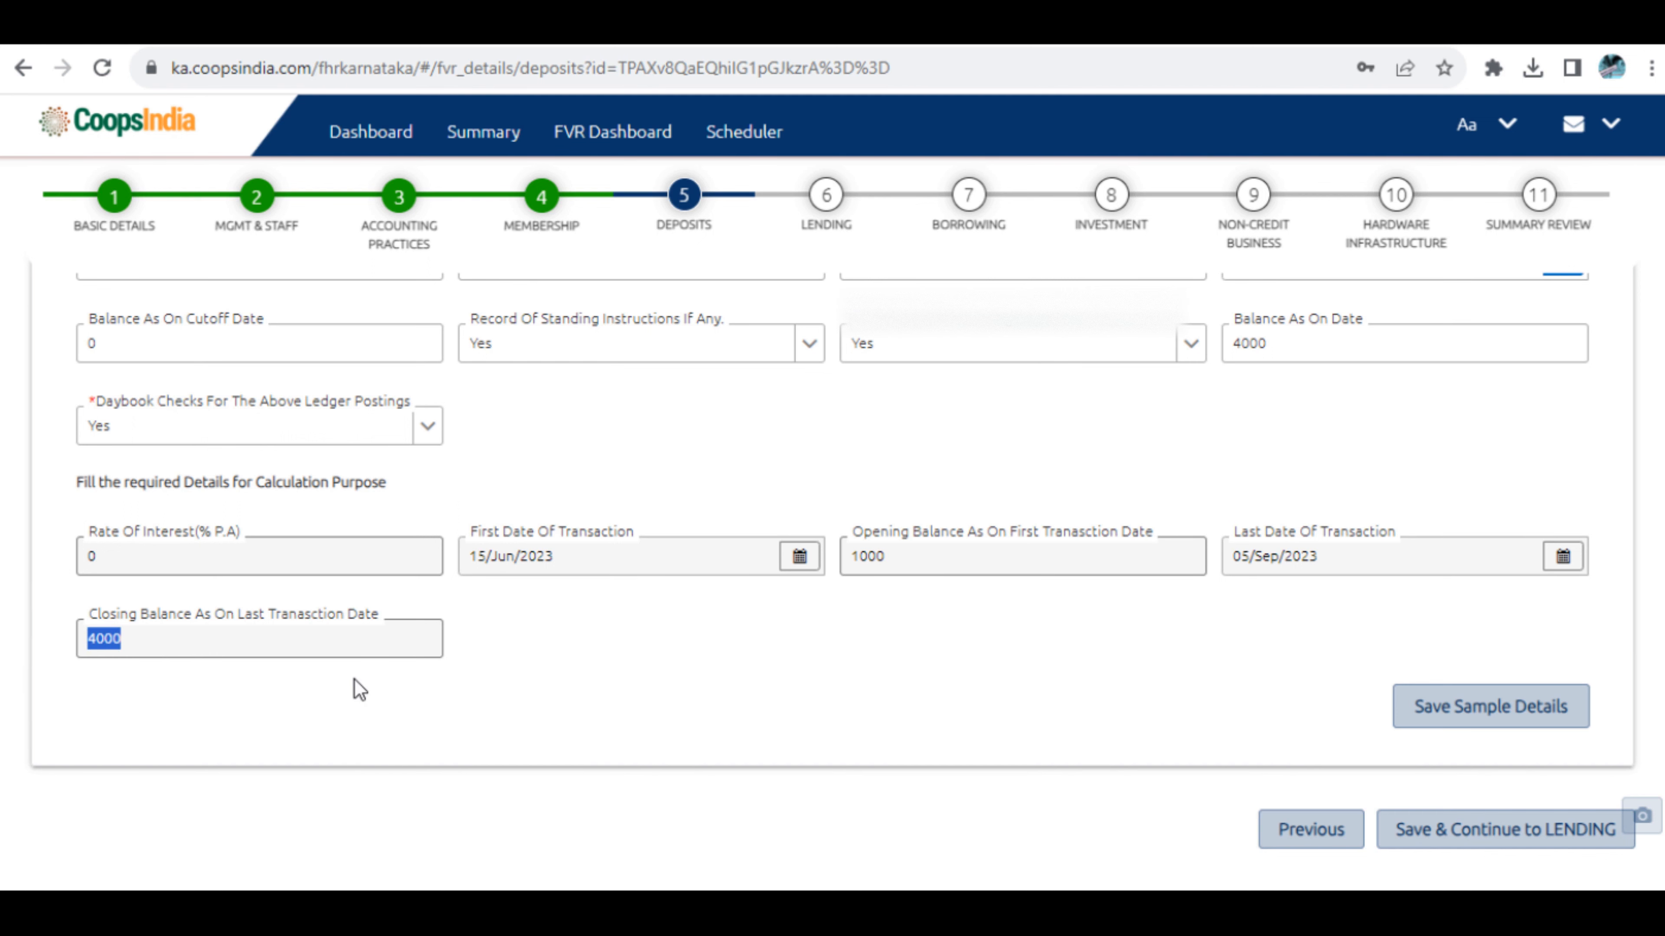
{"action": "left_click", "coordinate": [676, 688]}
{"action": "scroll", "coordinate": [701, 688], "scroll_direction": "up", "scroll_amount": 4}
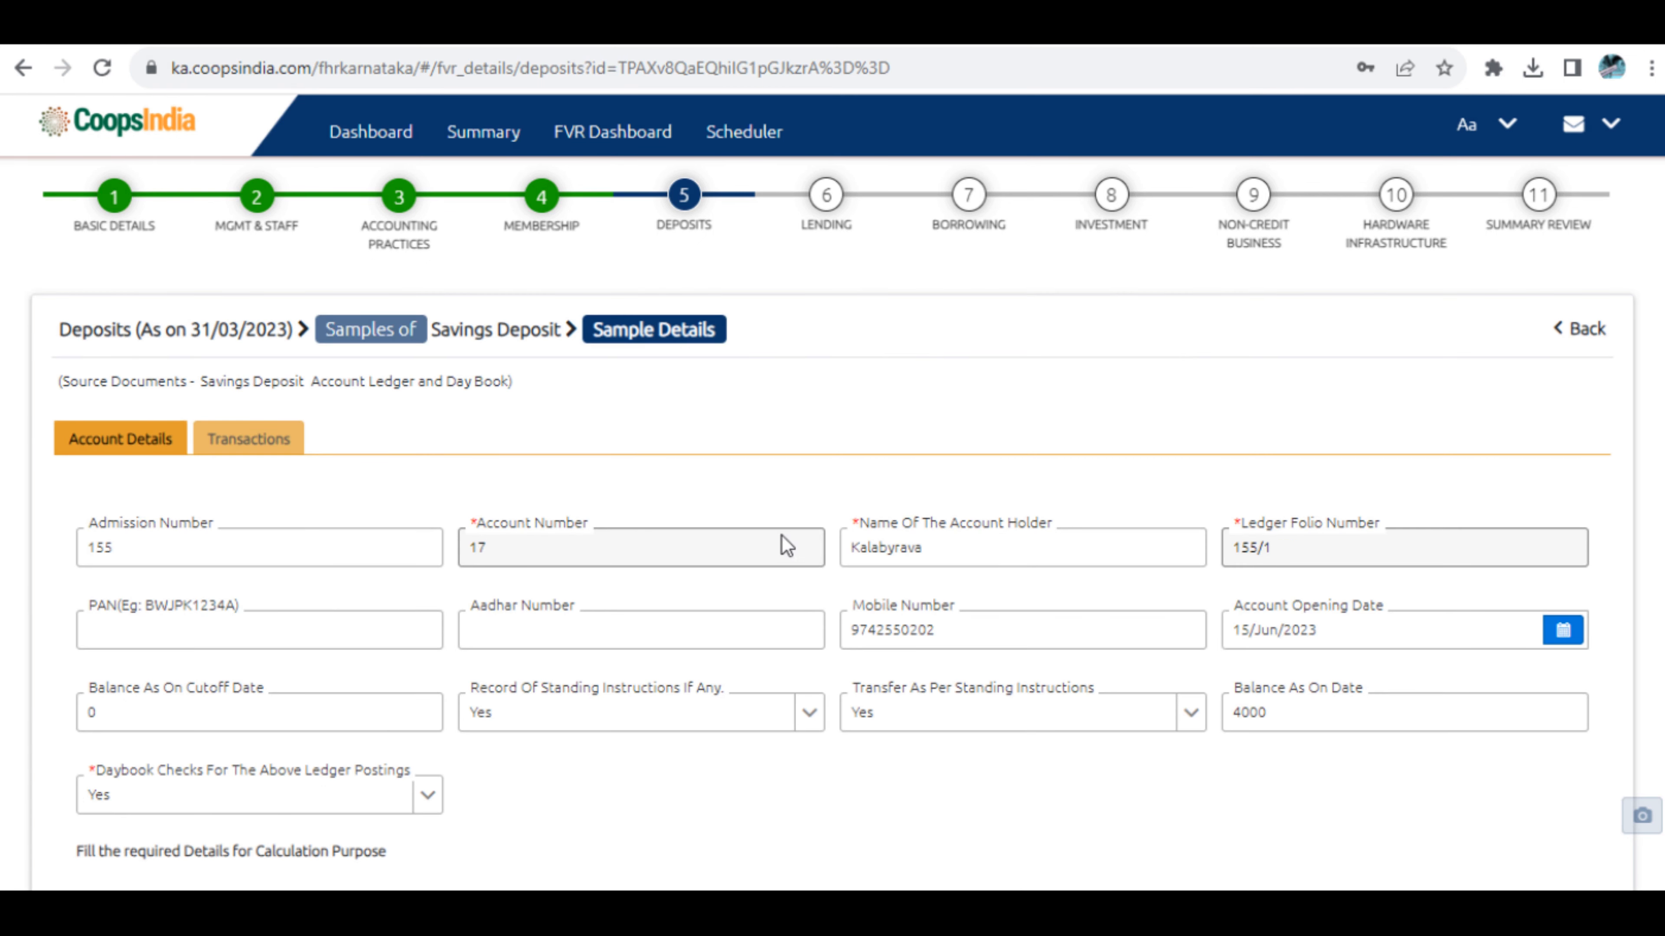
{"action": "scroll", "coordinate": [918, 604], "scroll_direction": "down", "scroll_amount": 5}
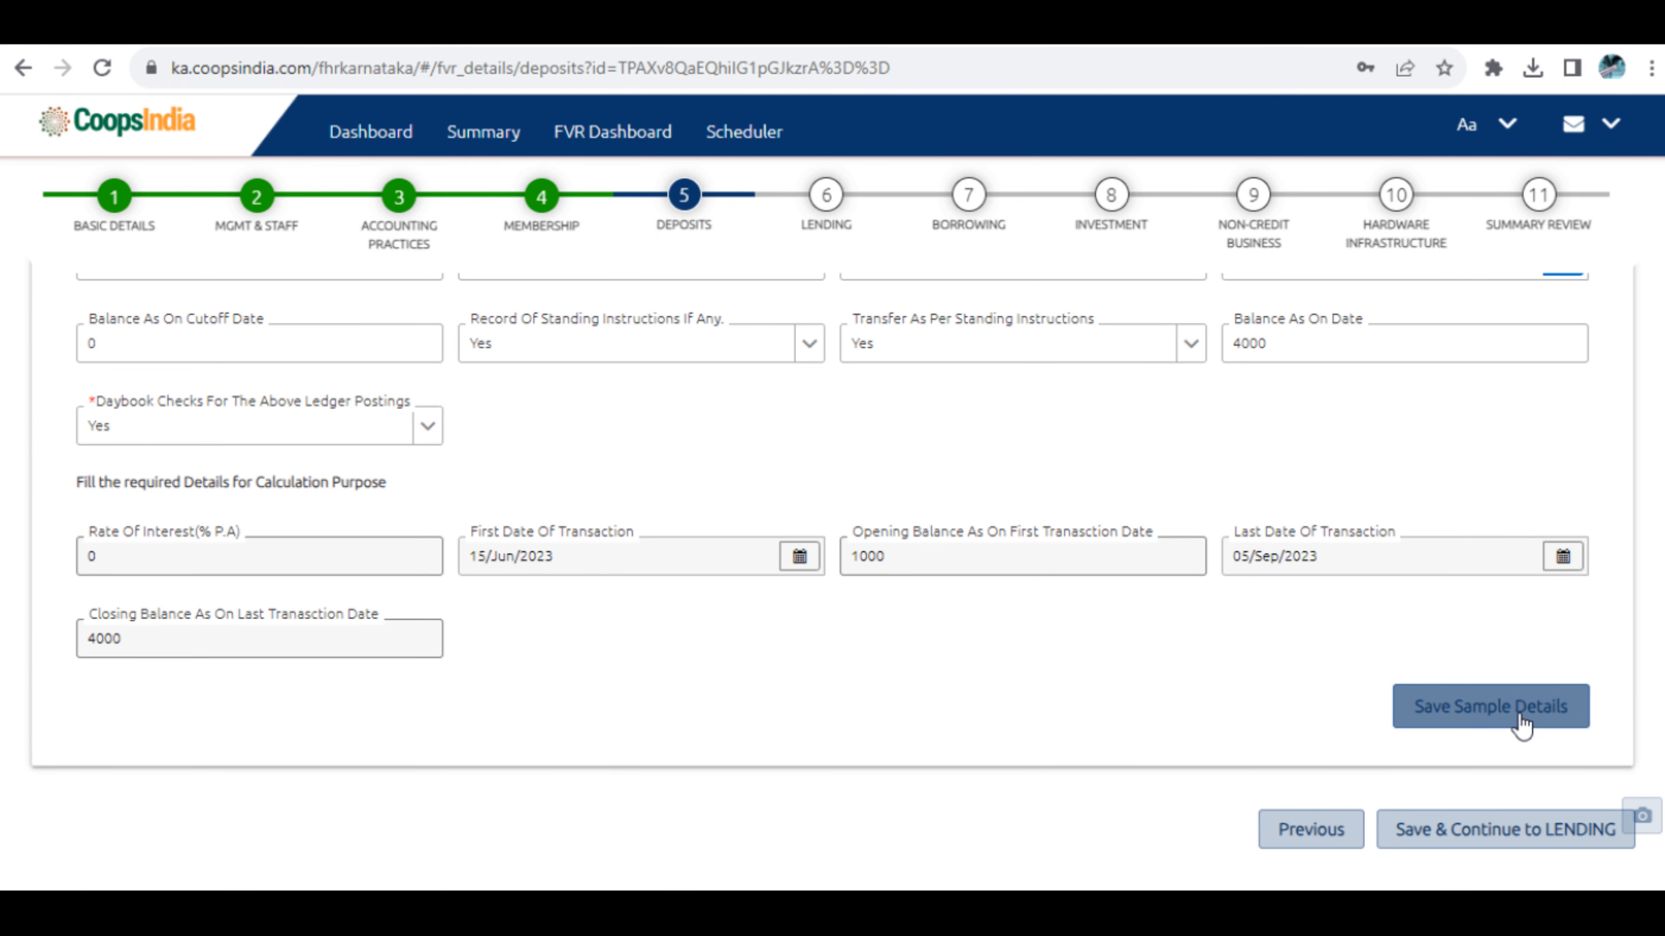
{"action": "left_click", "coordinate": [1497, 718]}
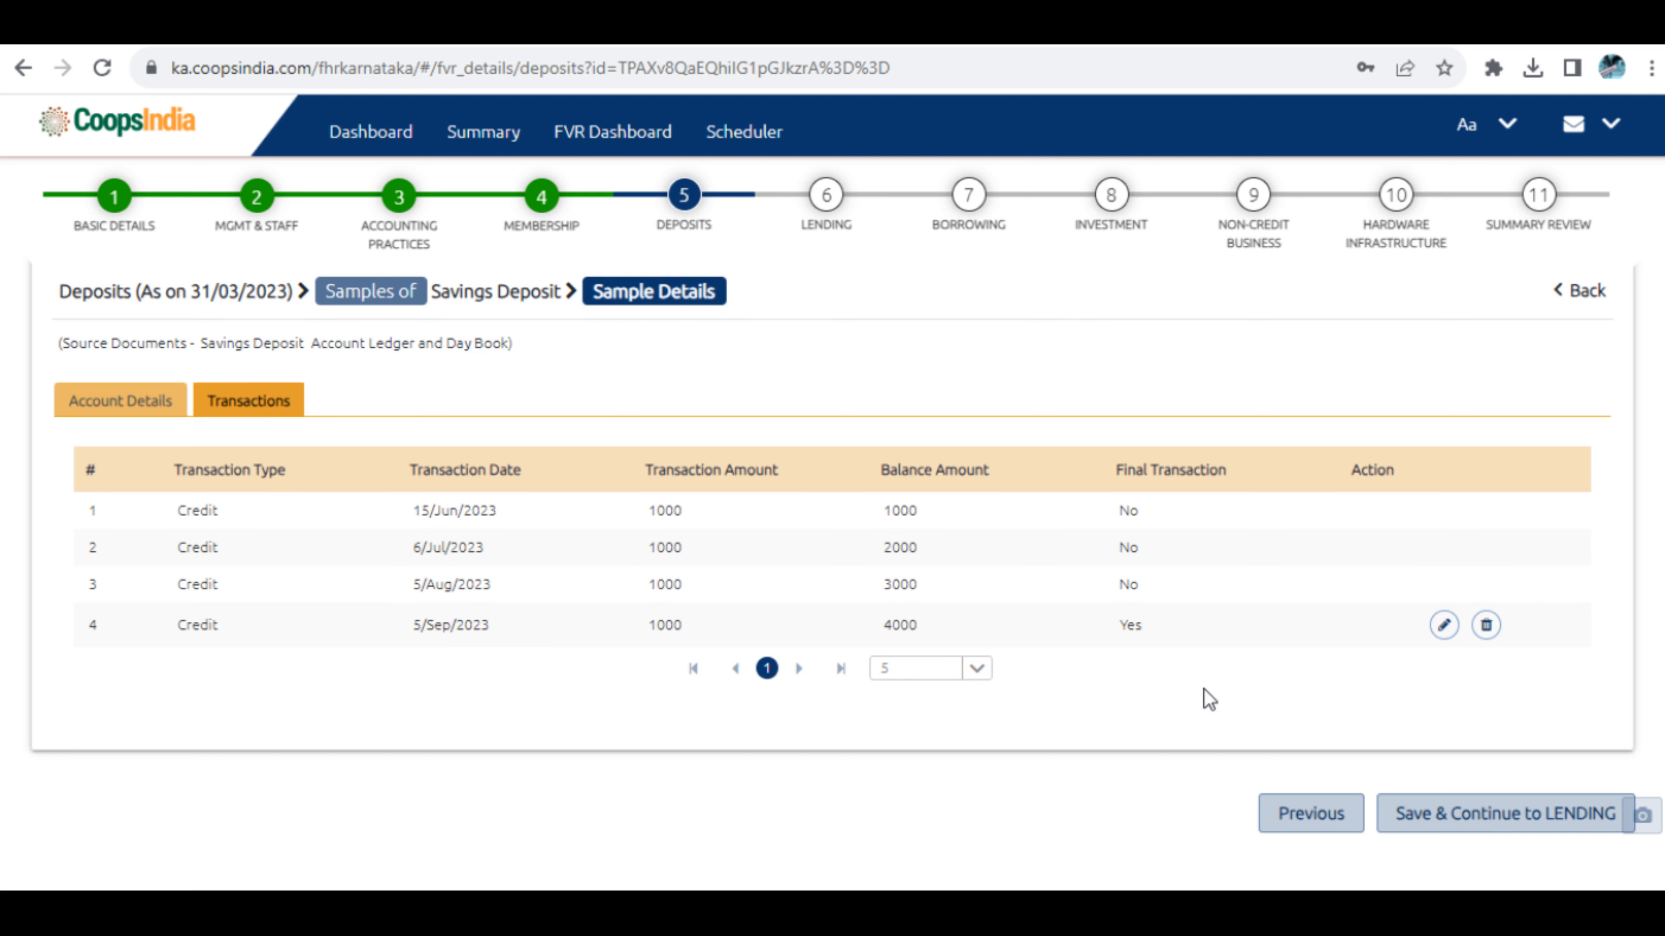
Open the fourth transaction for editing, examine the types and amounts of the listed transactions, and cancel the edit.
{"action": "left_click", "coordinate": [1445, 625]}
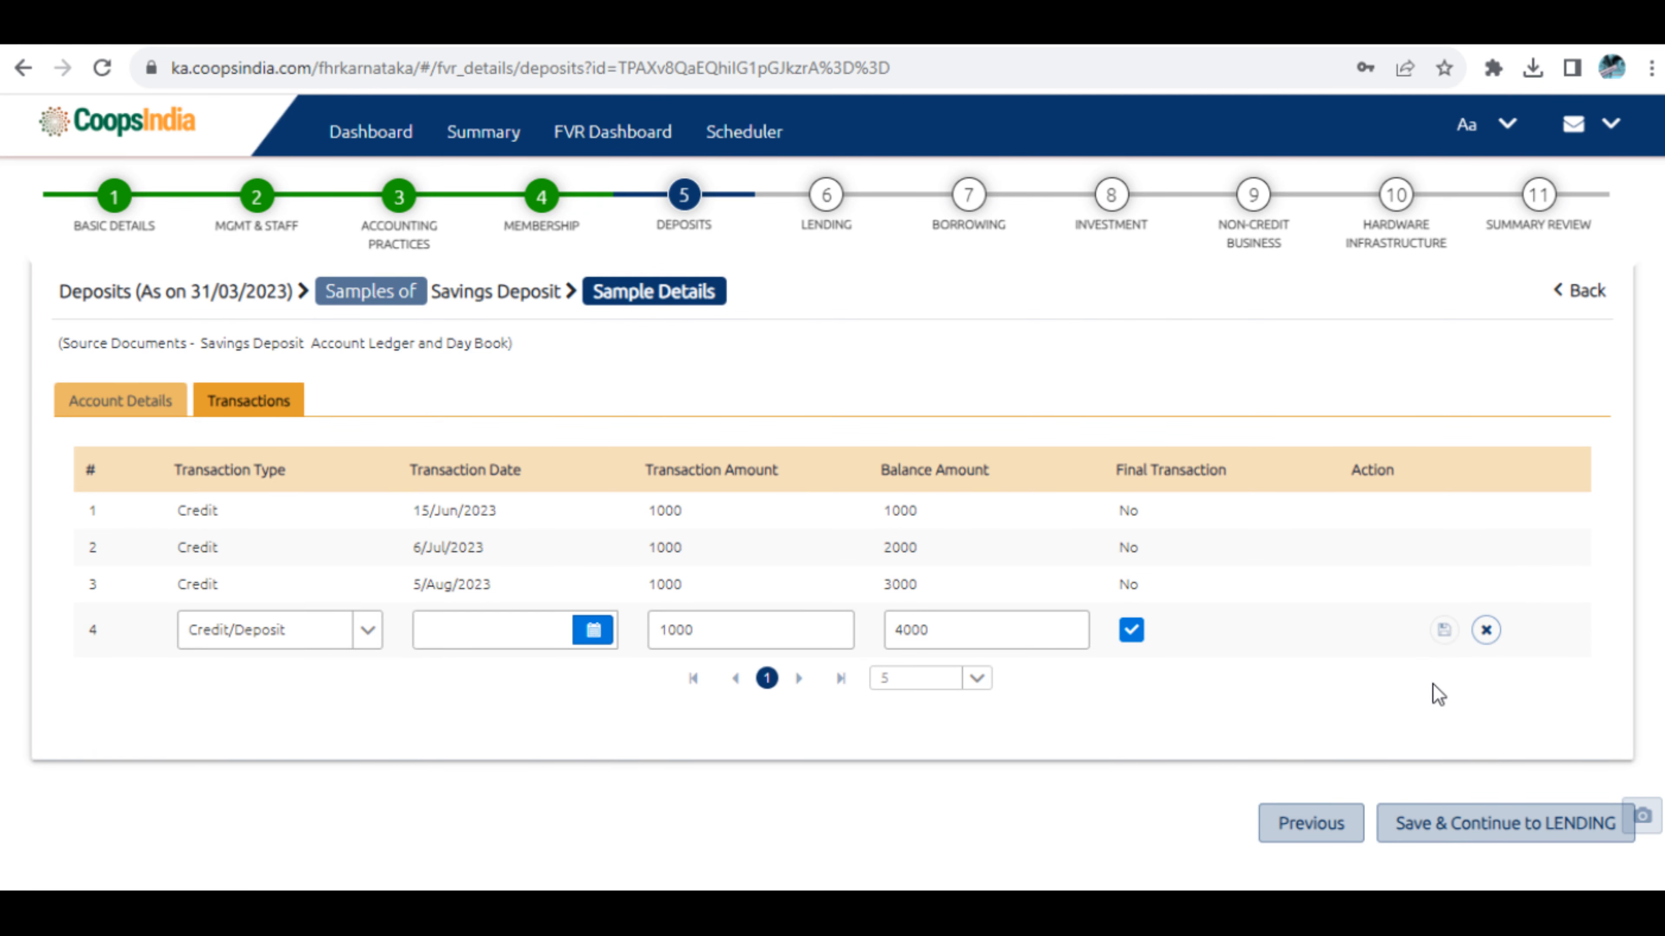
{"action": "double_click", "coordinate": [174, 516]}
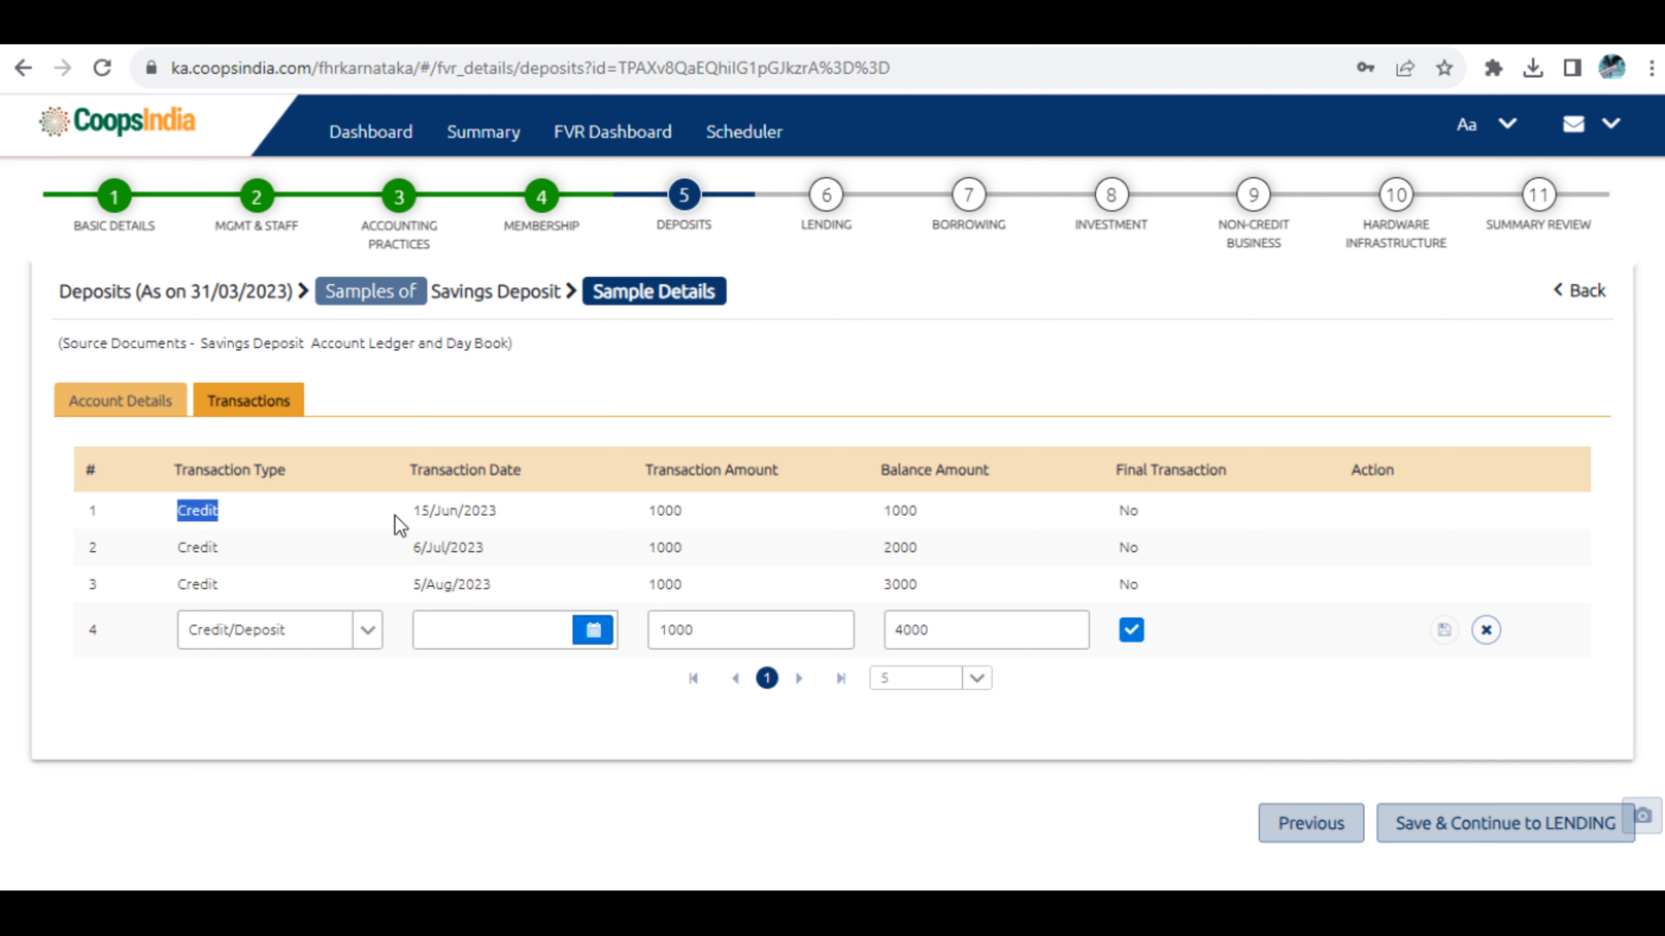
{"action": "double_click", "coordinate": [663, 511]}
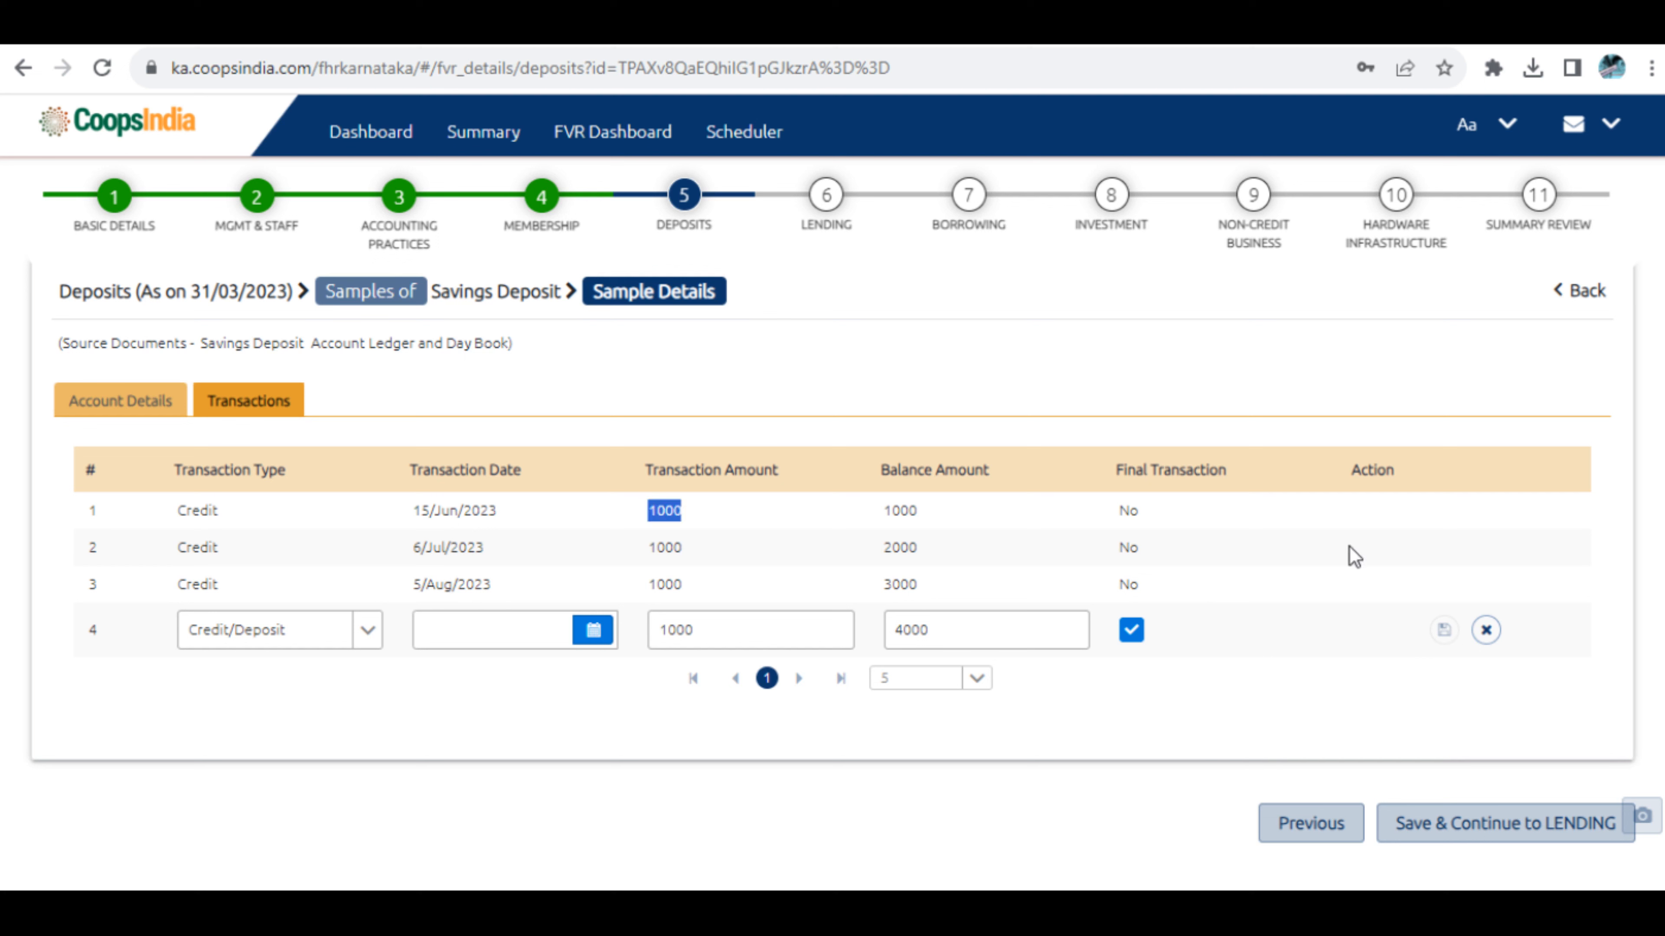
{"action": "left_click", "coordinate": [1485, 631]}
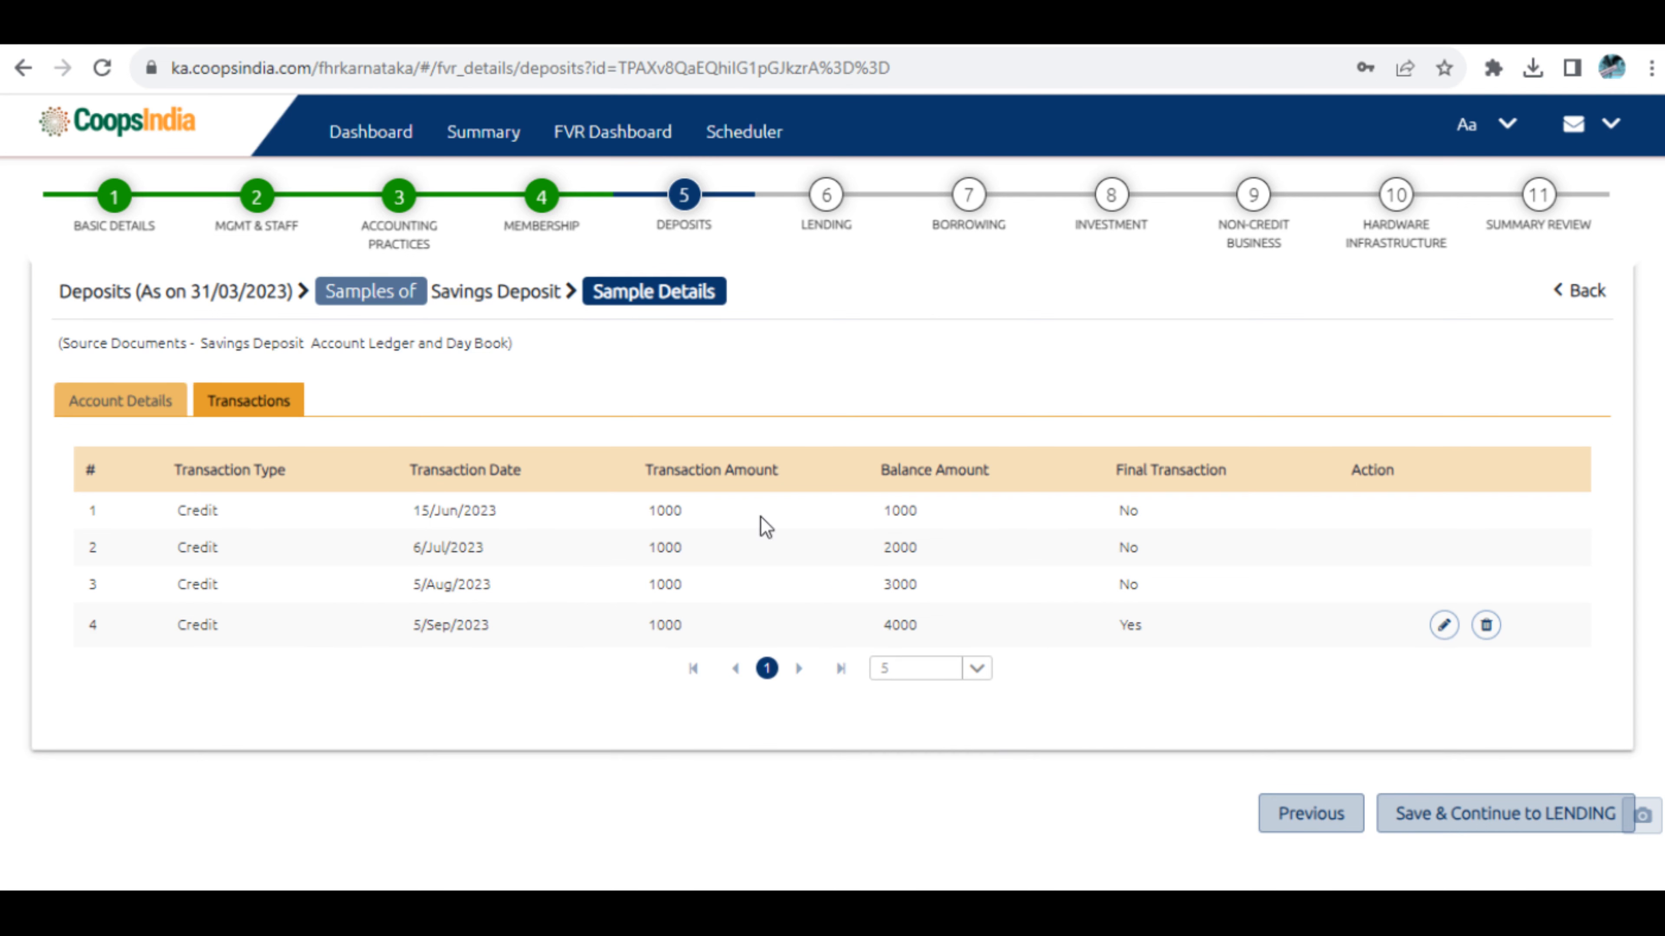
Save the Deposits section, continue to Lending, and return to the Deposits section.
{"action": "left_click", "coordinate": [1496, 821]}
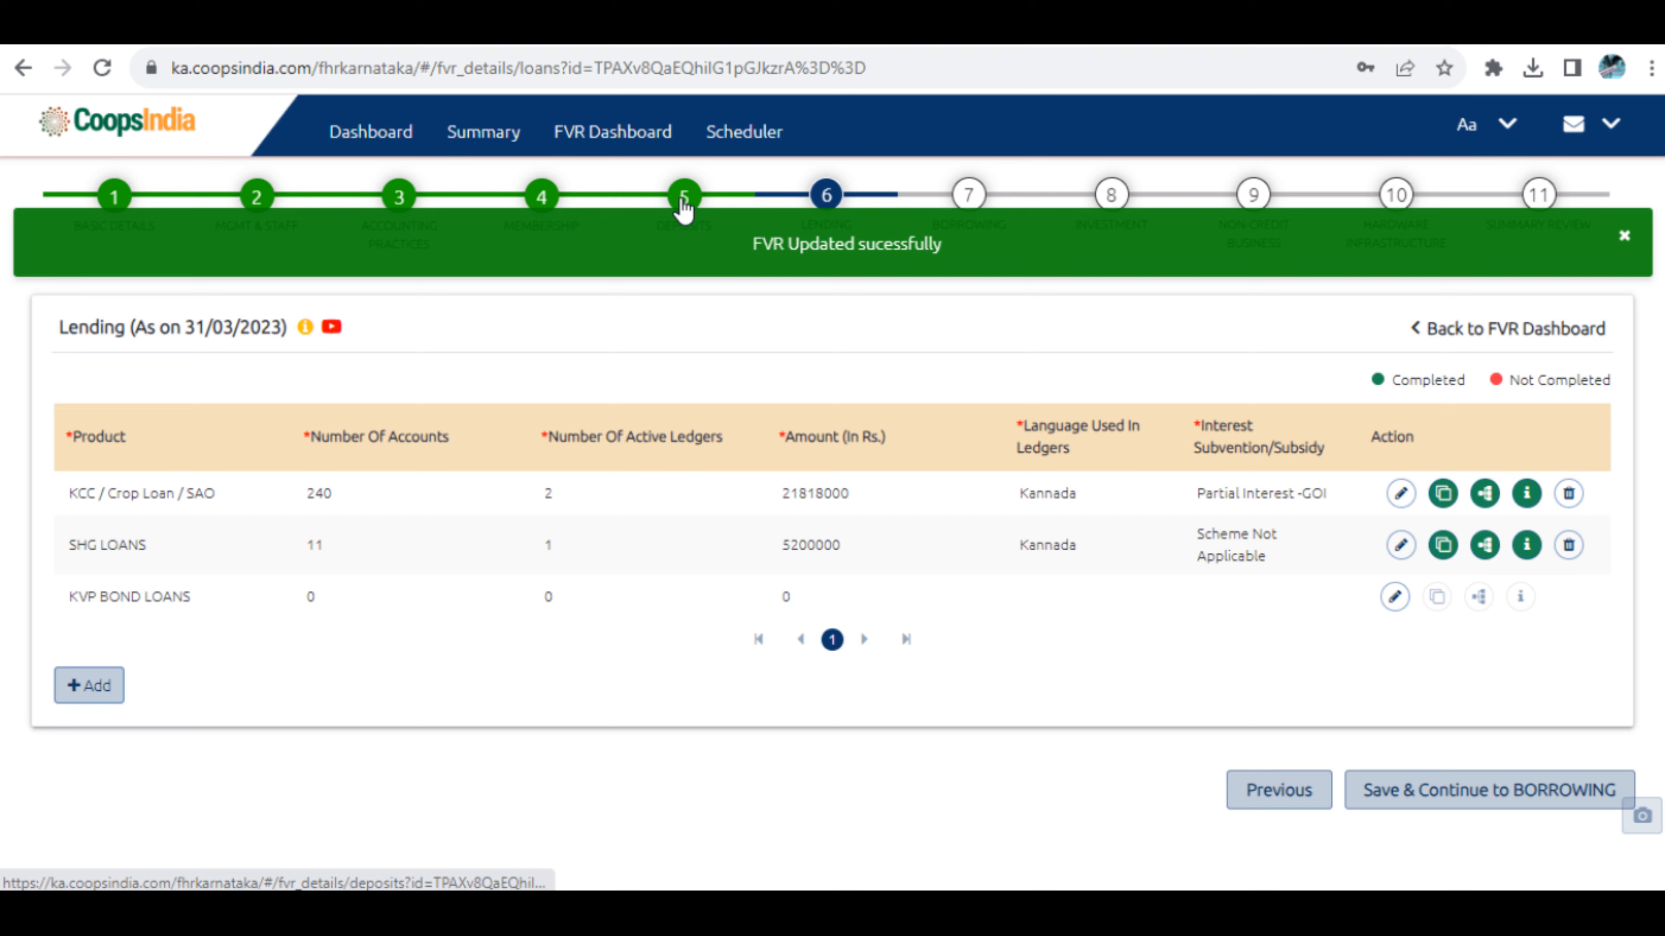
{"action": "left_click", "coordinate": [681, 202]}
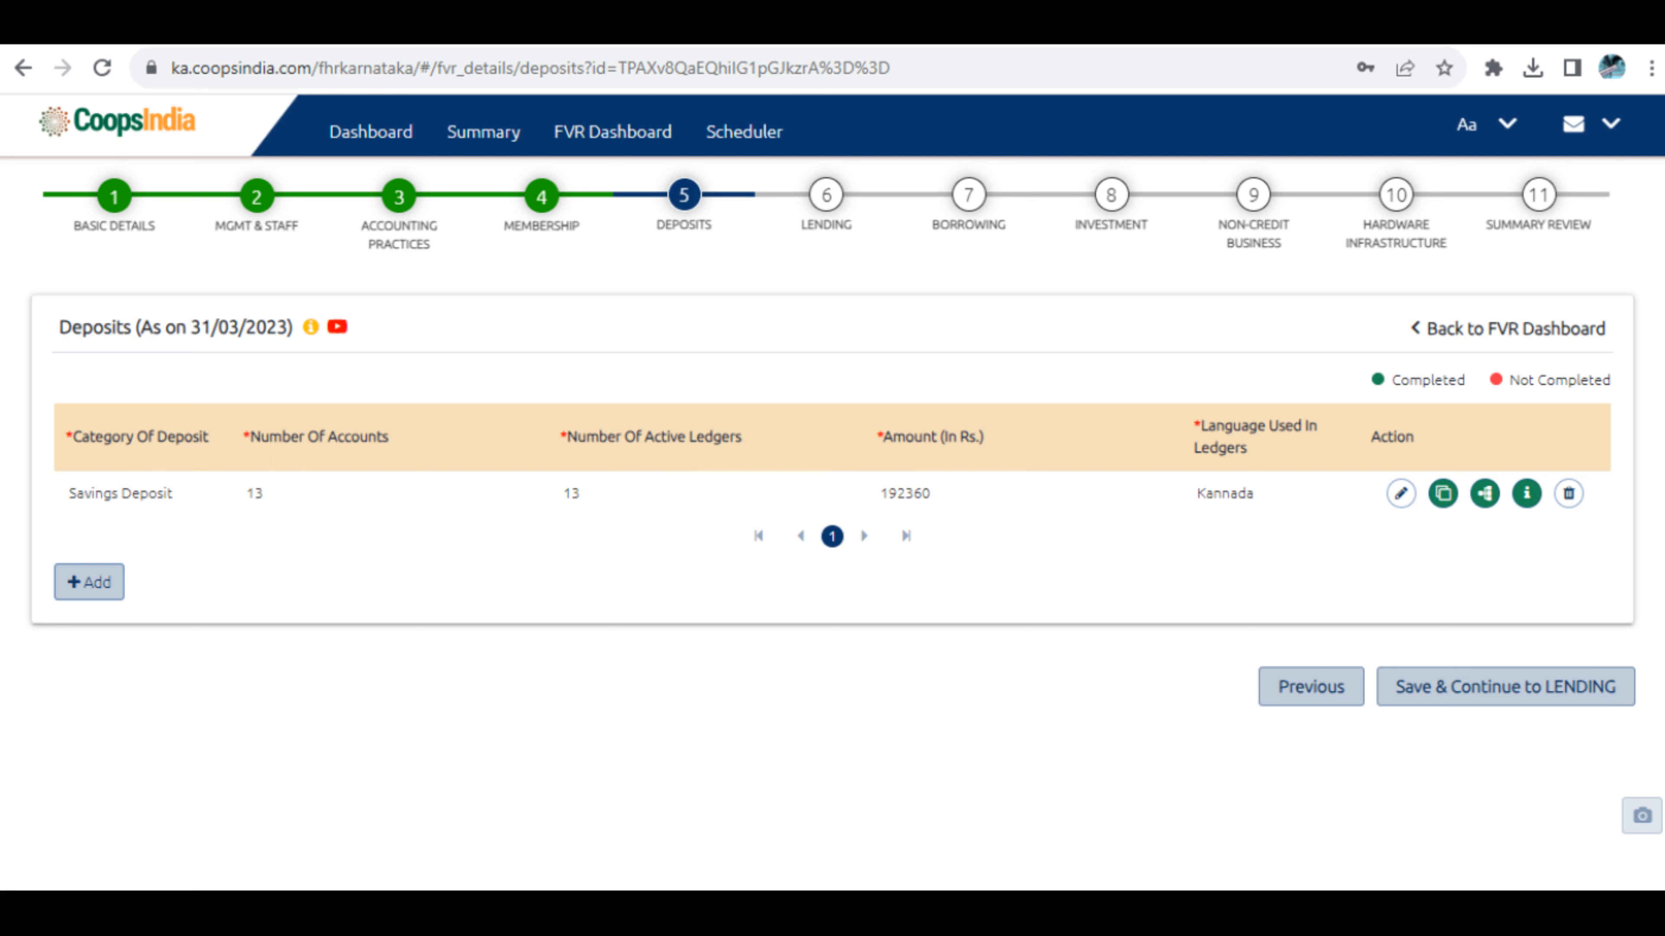
Add a new deposit row with the category Fixed Deposit Cumulative and start its number of accounts.
{"action": "left_click", "coordinate": [89, 582]}
{"action": "left_click", "coordinate": [164, 502]}
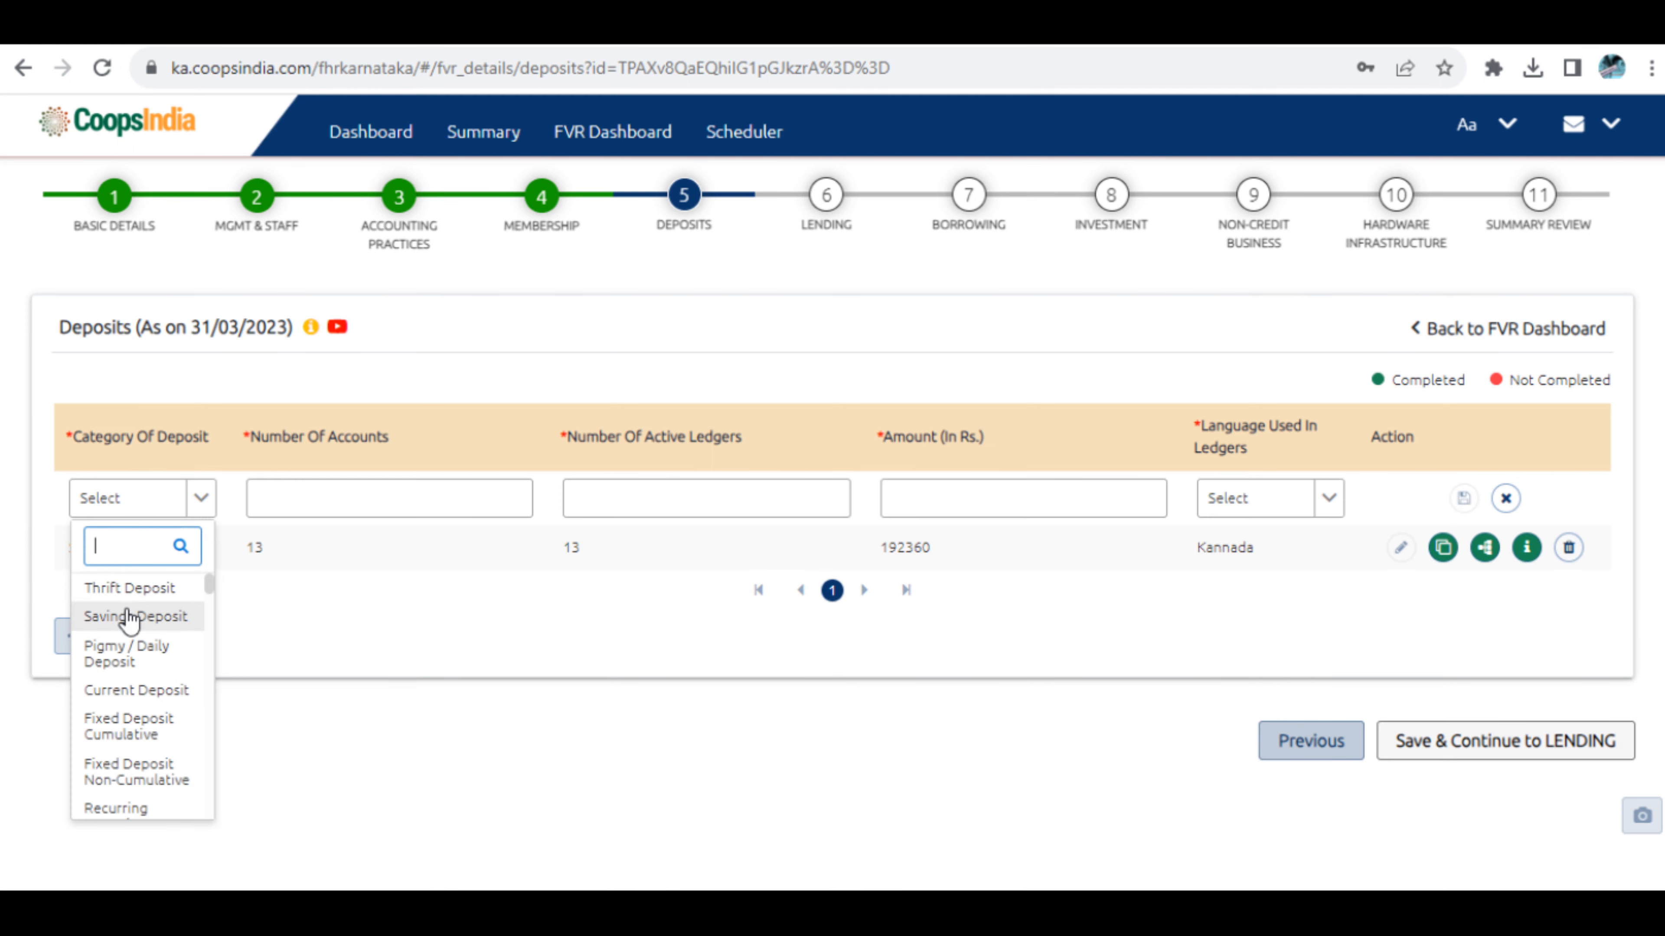
{"action": "left_click", "coordinate": [125, 734]}
{"action": "left_click", "coordinate": [365, 495]}
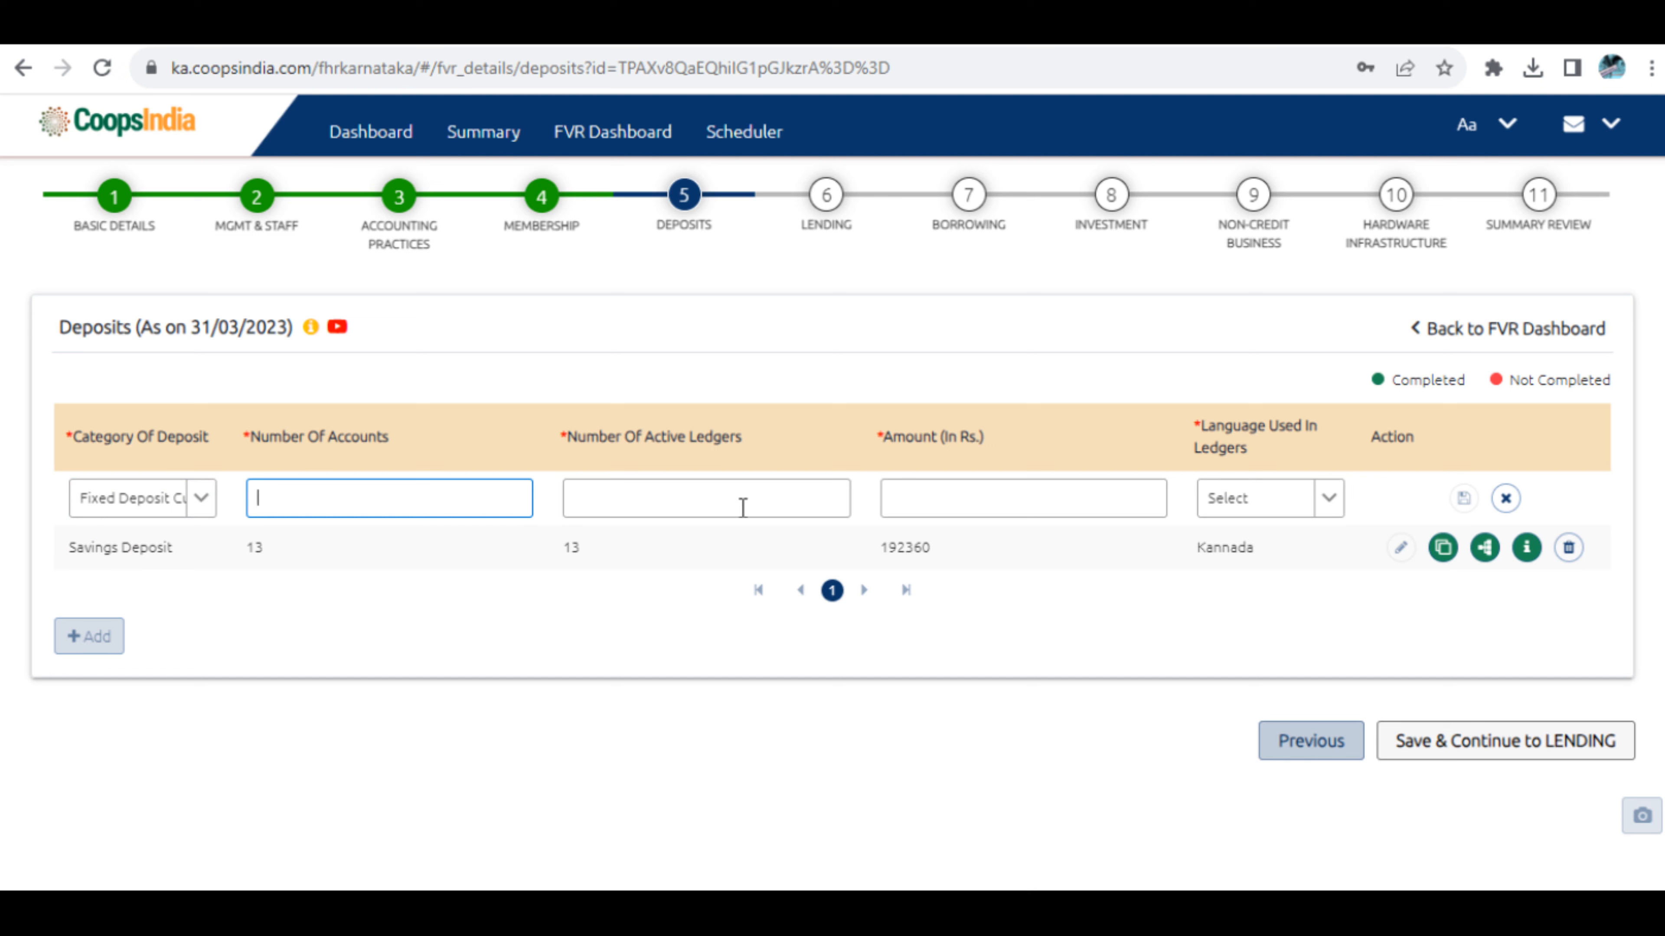
{"action": "left_click", "coordinate": [970, 911]}
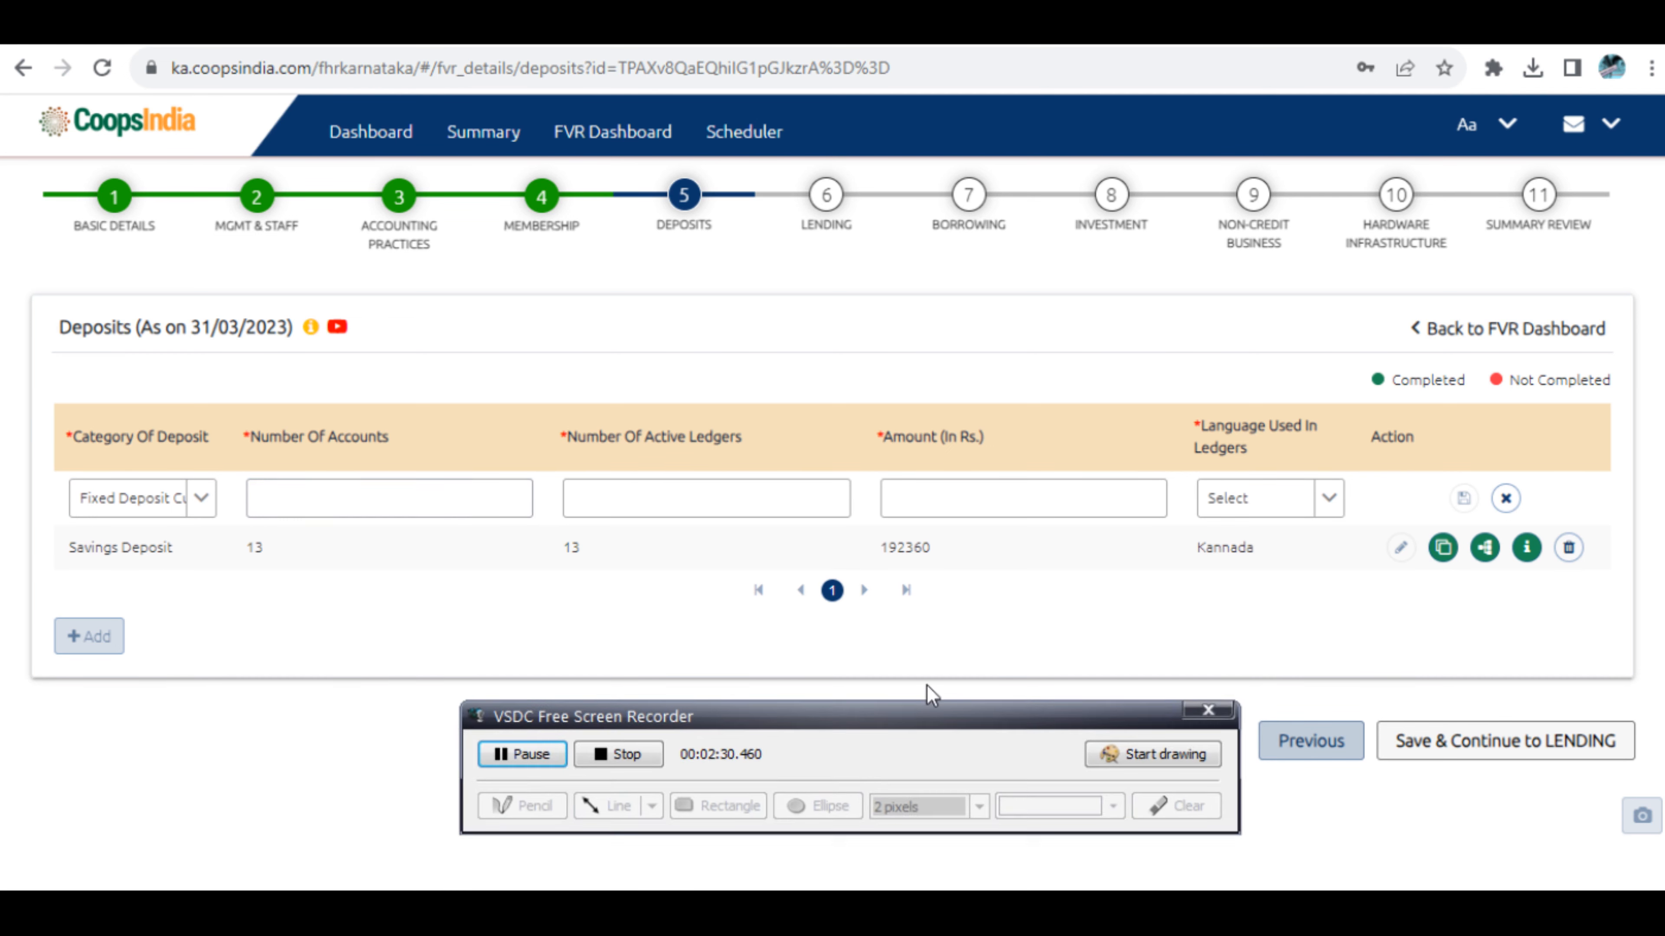
{"action": "left_click", "coordinate": [618, 672]}
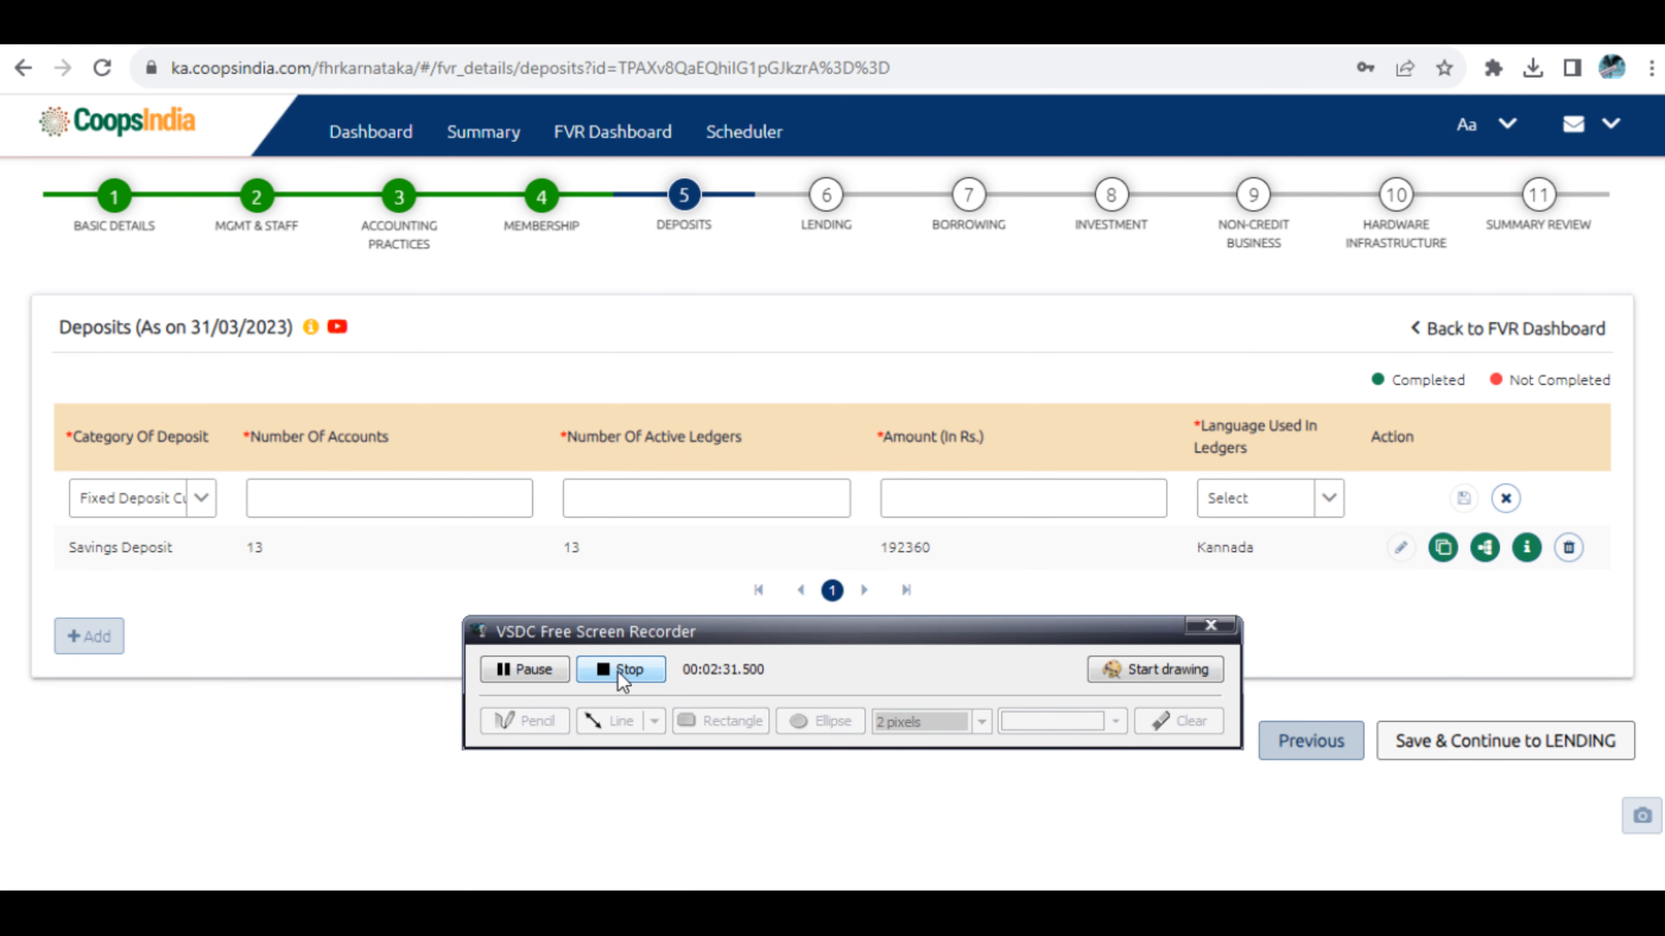